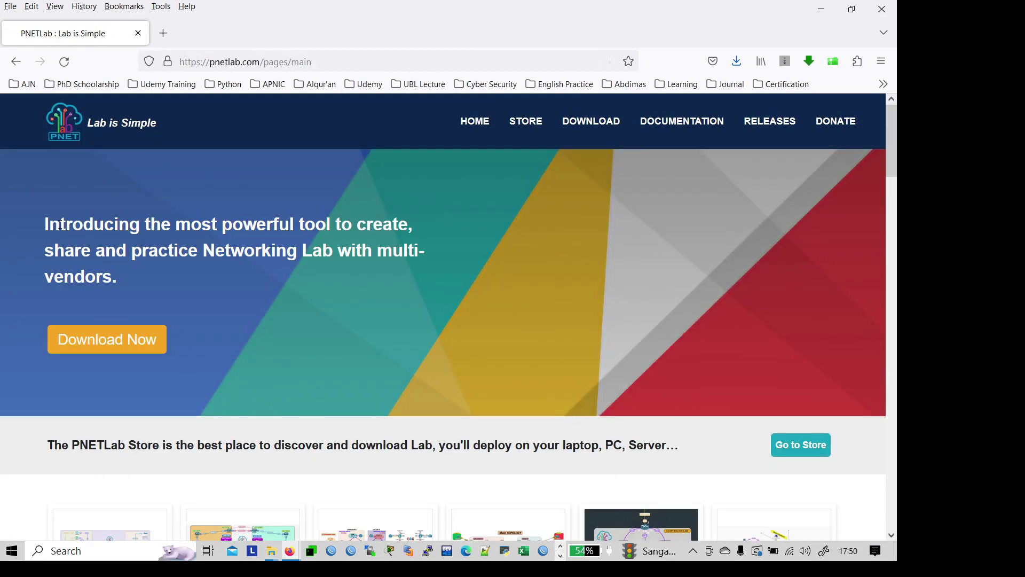
Step: Open the PNETLab Go to Store link in a new tab
{"action": "scroll", "coordinate": [73, 230], "scroll_direction": "down", "scroll_amount": 4}
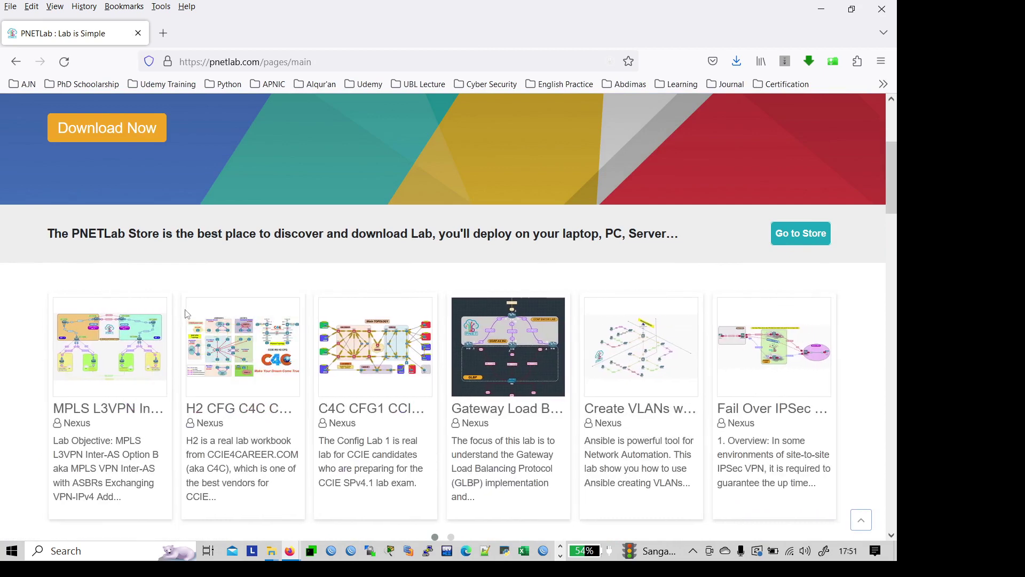
{"action": "scroll", "coordinate": [187, 314], "scroll_direction": "down", "scroll_amount": 4}
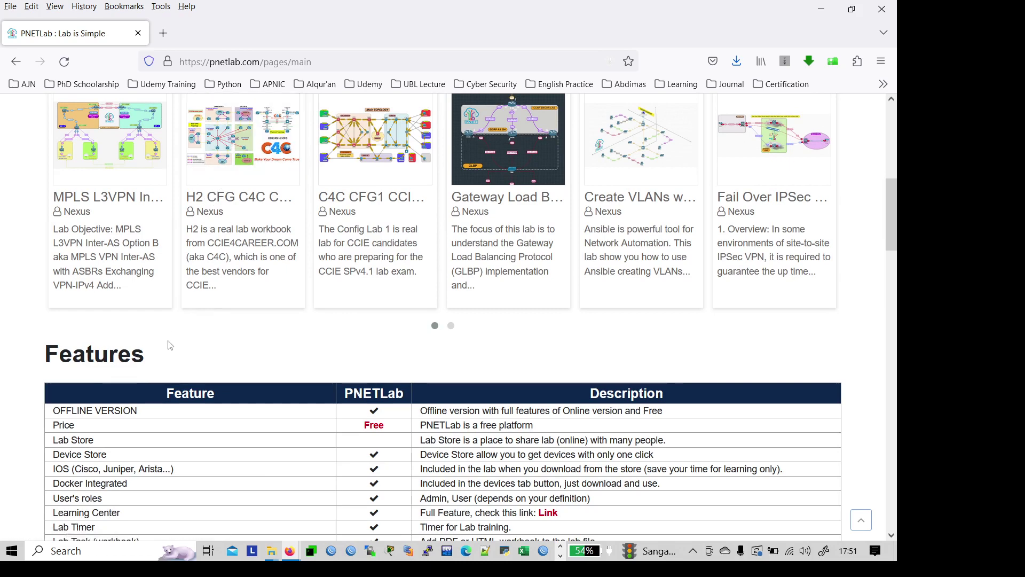
{"action": "scroll", "coordinate": [366, 261], "scroll_direction": "up", "scroll_amount": 3}
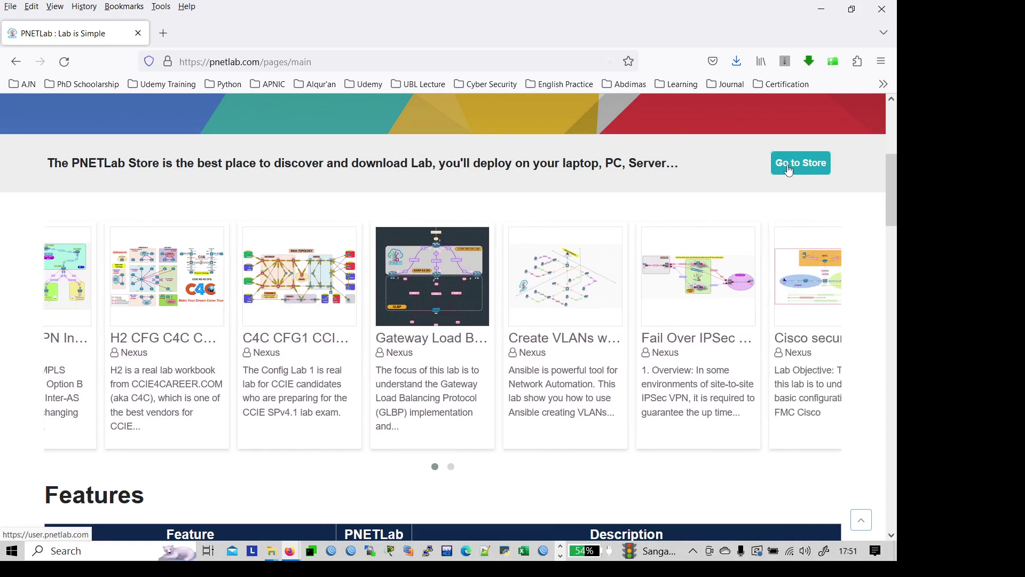
{"action": "scroll", "coordinate": [664, 212], "scroll_direction": "down", "scroll_amount": 3}
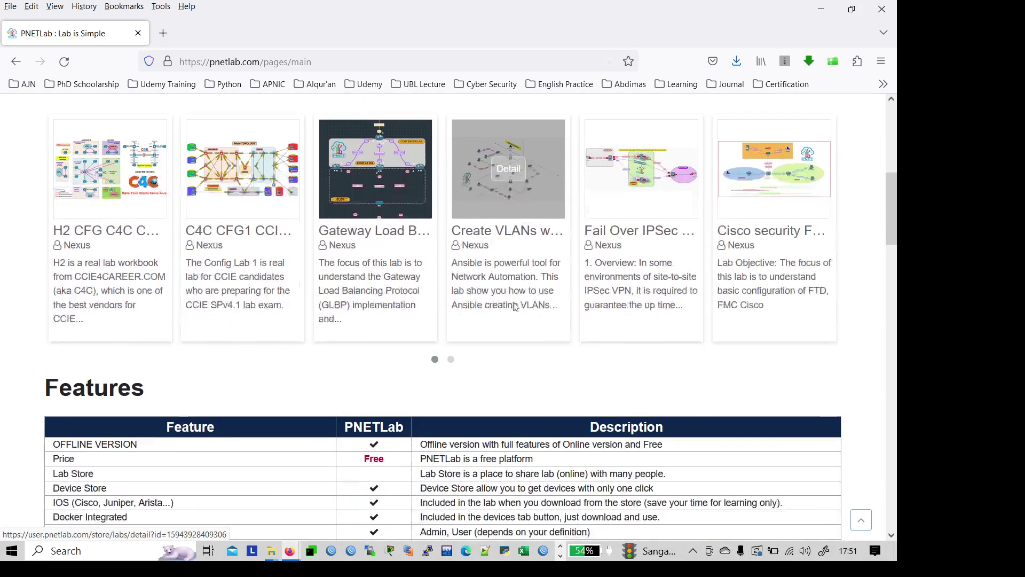
{"action": "scroll", "coordinate": [669, 220], "scroll_direction": "up", "scroll_amount": 3}
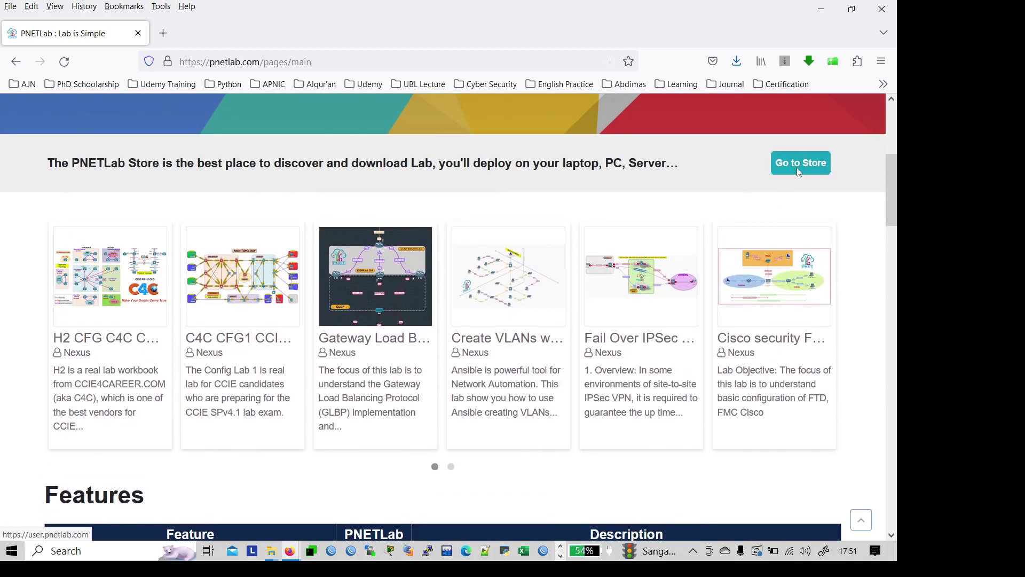
{"action": "right_click", "coordinate": [788, 177]}
{"action": "left_click", "coordinate": [817, 183]}
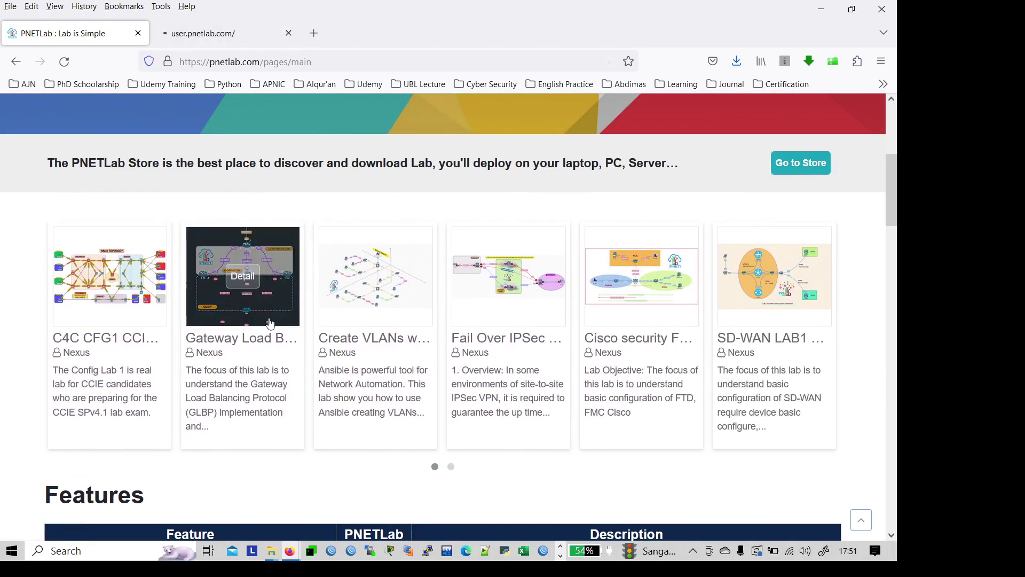
Step: Browse the free labs on the PNETLab Store tab
{"action": "scroll", "coordinate": [271, 322], "scroll_direction": "down", "scroll_amount": 15}
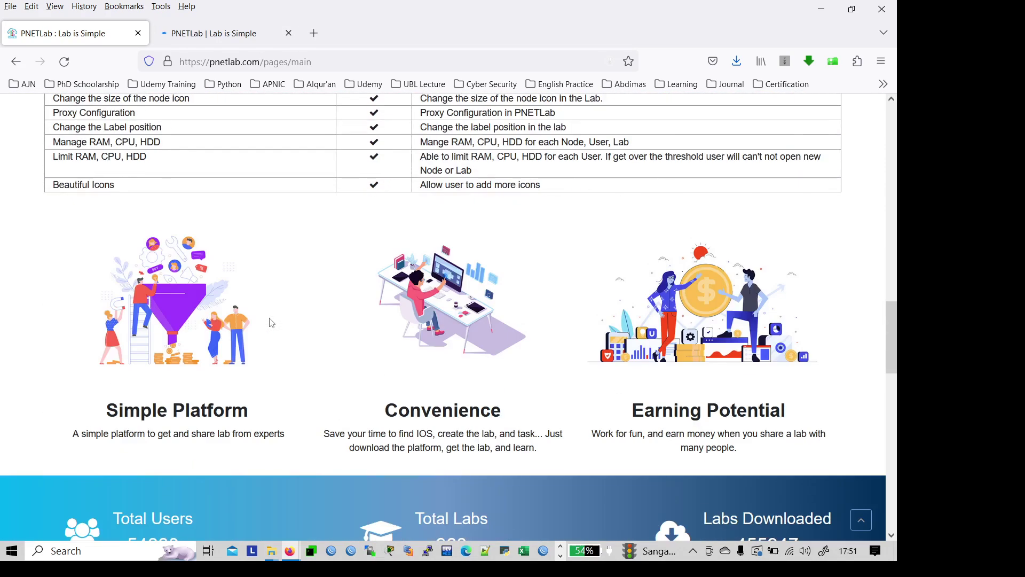
{"action": "scroll", "coordinate": [271, 323], "scroll_direction": "down", "scroll_amount": 5}
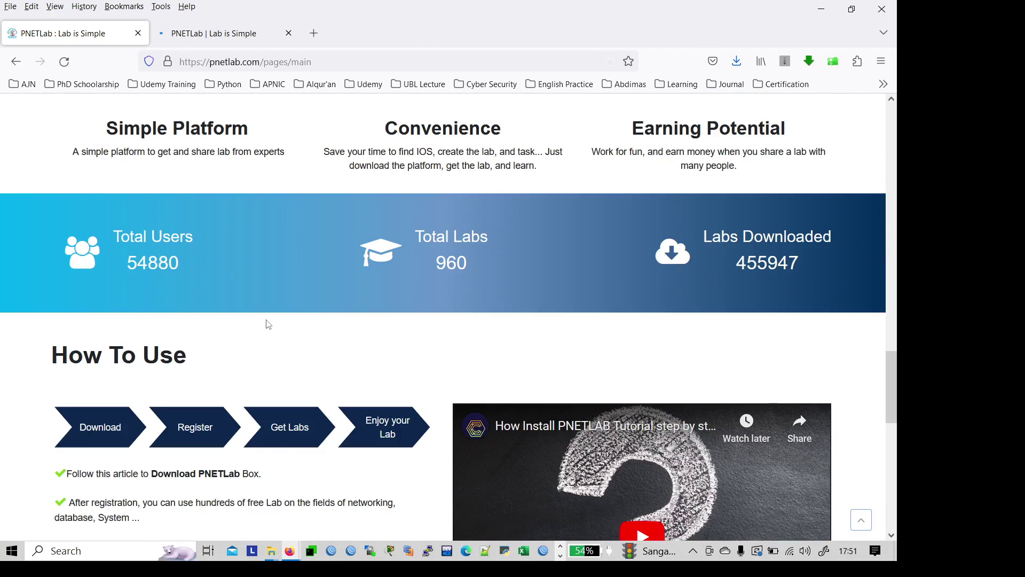
{"action": "scroll", "coordinate": [267, 325], "scroll_direction": "down", "scroll_amount": 3}
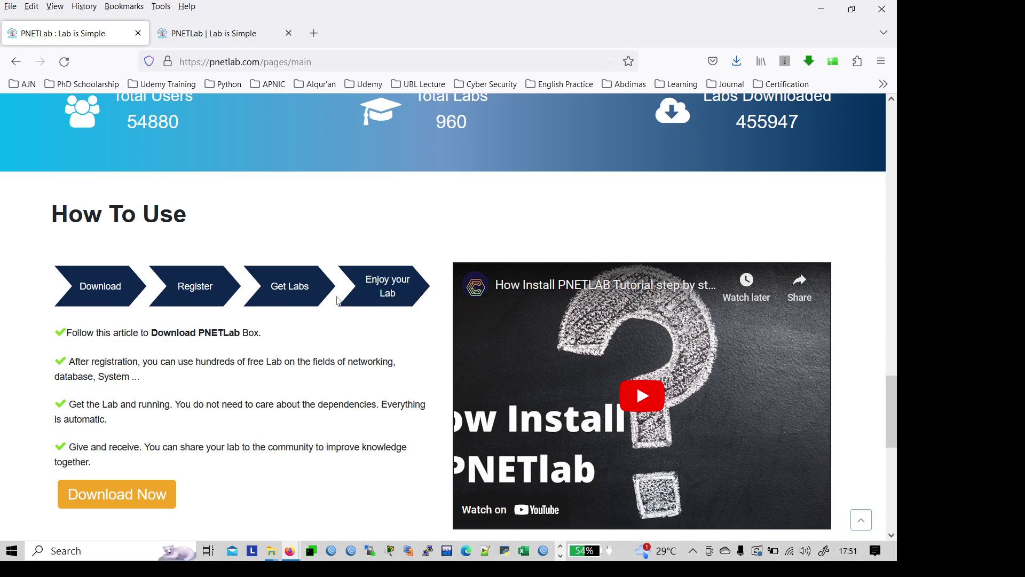
{"action": "scroll", "coordinate": [314, 308], "scroll_direction": "down", "scroll_amount": 4}
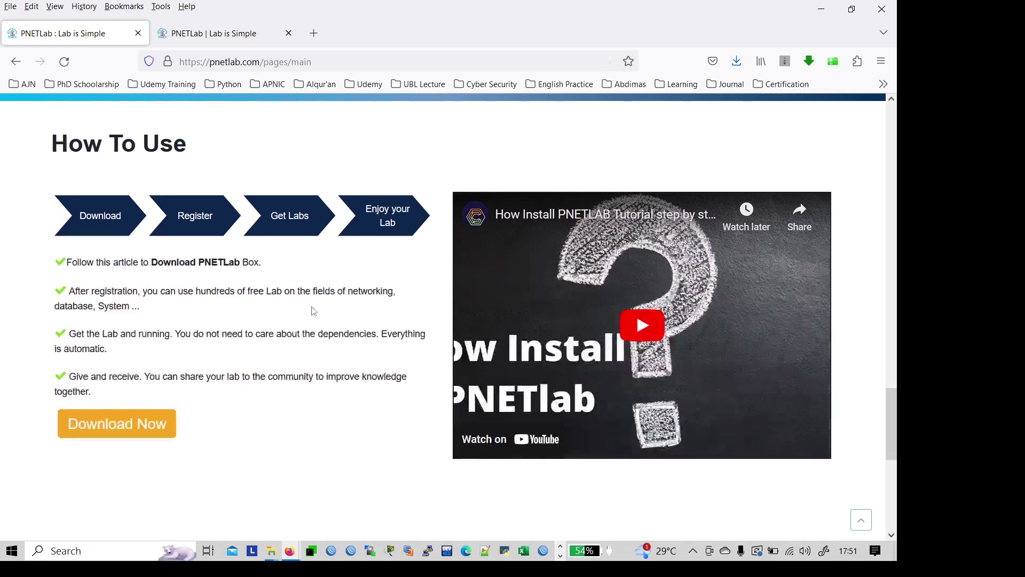
{"action": "scroll", "coordinate": [312, 309], "scroll_direction": "up", "scroll_amount": 5}
{"action": "scroll", "coordinate": [312, 312], "scroll_direction": "up", "scroll_amount": 1}
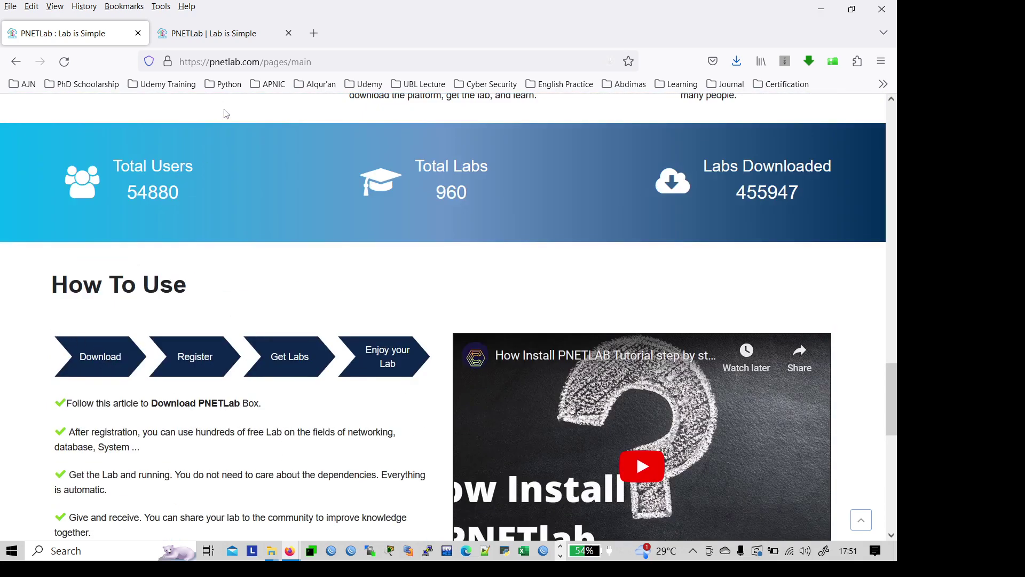
{"action": "left_click", "coordinate": [222, 46]}
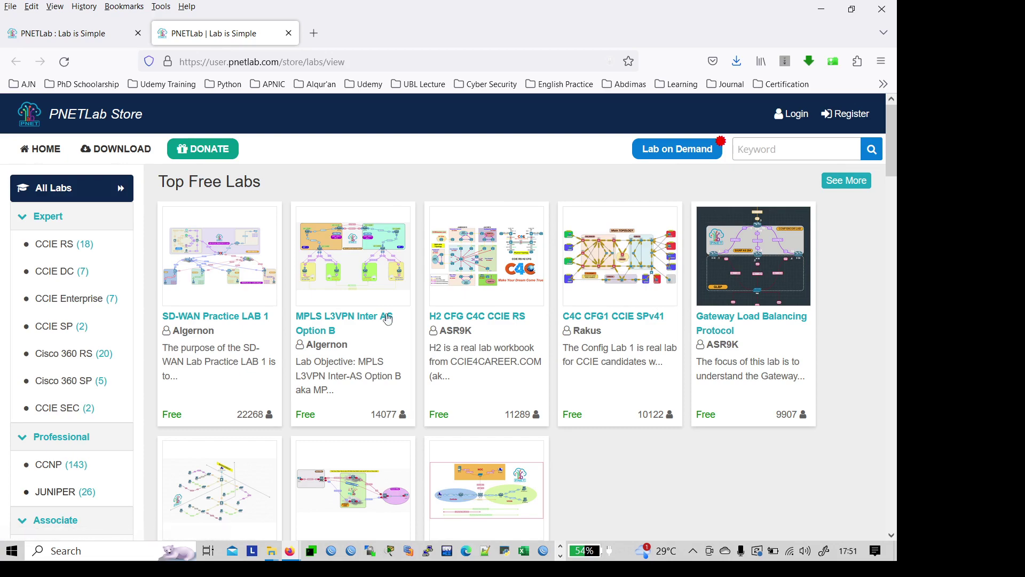
{"action": "scroll", "coordinate": [374, 315], "scroll_direction": "down", "scroll_amount": 4}
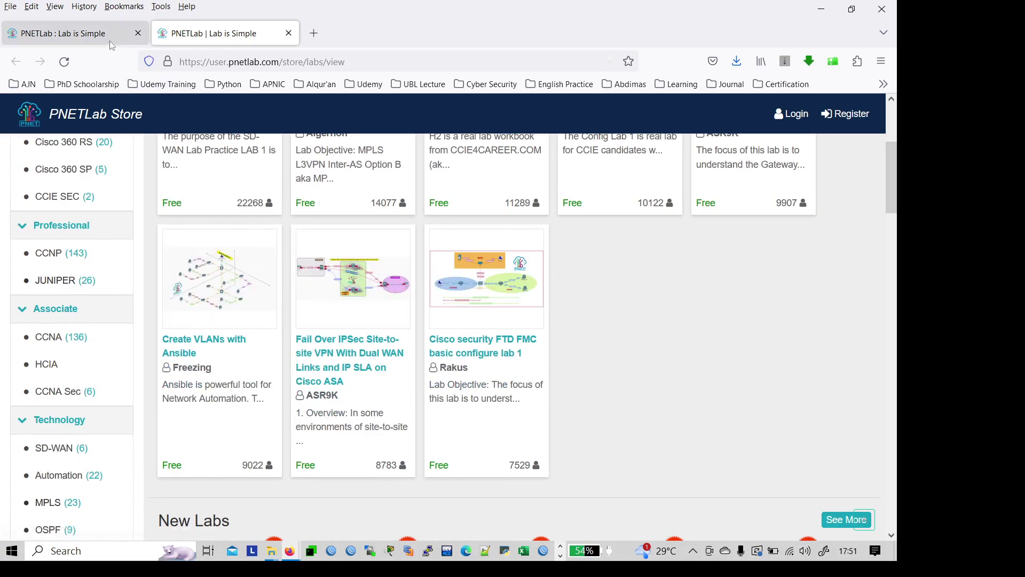
Step: Return to the pnetlab.com main page, scroll to the top, and go to Download
{"action": "left_click", "coordinate": [110, 41]}
{"action": "scroll", "coordinate": [403, 274], "scroll_direction": "up", "scroll_amount": 5}
{"action": "scroll", "coordinate": [403, 274], "scroll_direction": "up", "scroll_amount": 12}
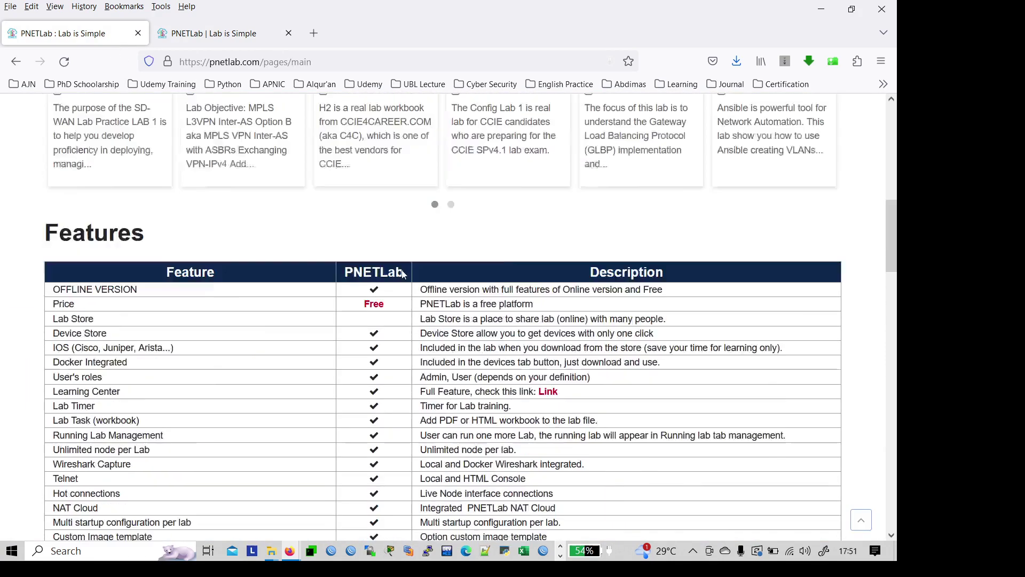
{"action": "scroll", "coordinate": [403, 273], "scroll_direction": "up", "scroll_amount": 8}
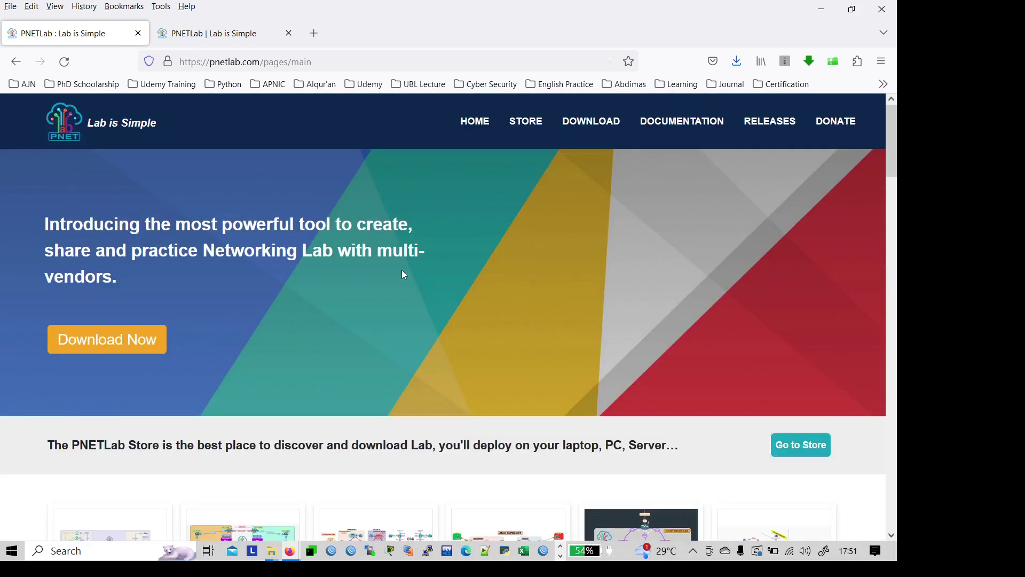
{"action": "left_click", "coordinate": [572, 130]}
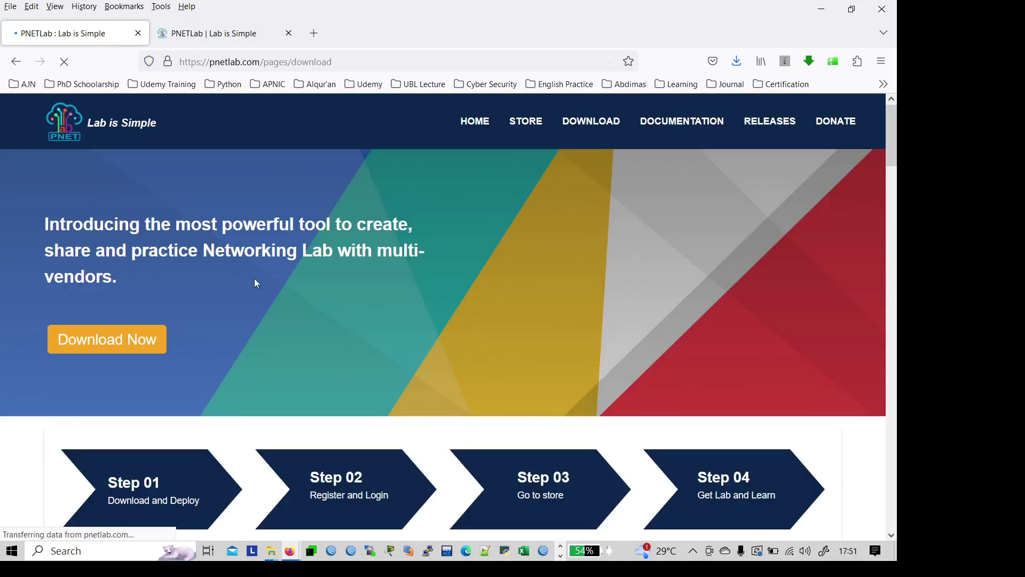
Step: Scroll to the Link Download table and open the PNET 4.2.10 Google Drive link
{"action": "scroll", "coordinate": [256, 283], "scroll_direction": "down", "scroll_amount": 12}
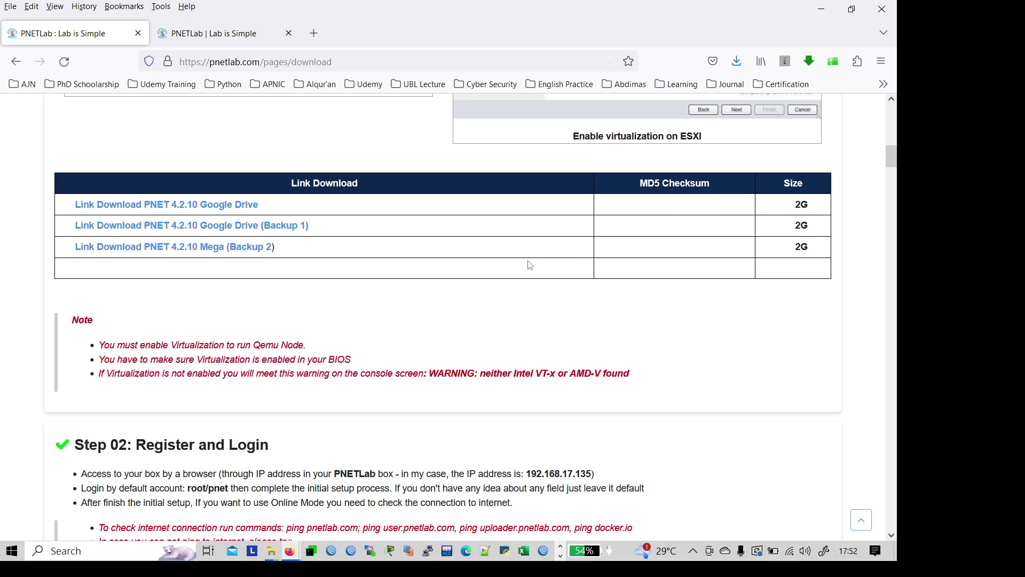
{"action": "scroll", "coordinate": [531, 253], "scroll_direction": "down", "scroll_amount": 10}
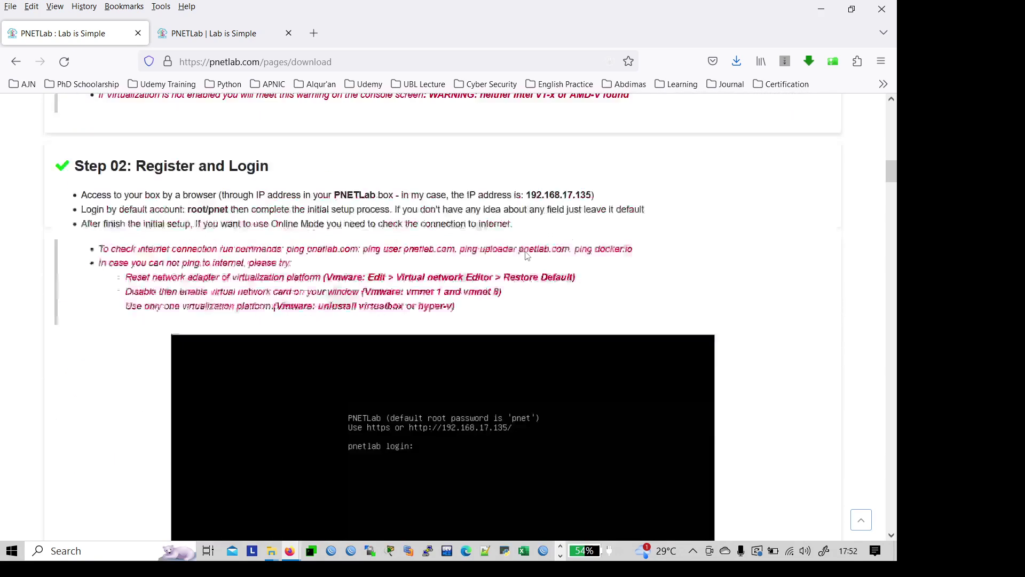
{"action": "scroll", "coordinate": [529, 257], "scroll_direction": "down", "scroll_amount": 5}
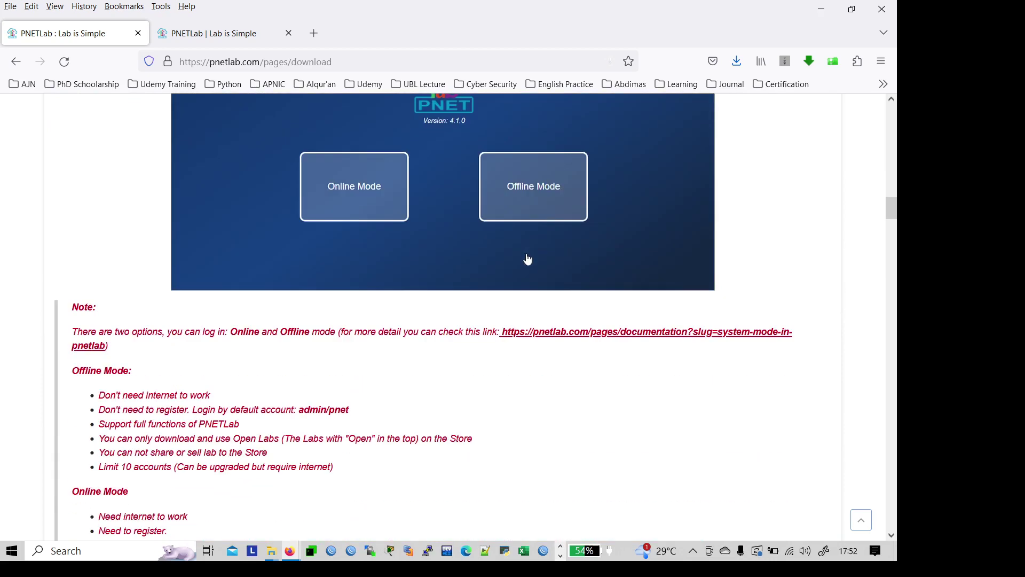
{"action": "scroll", "coordinate": [520, 261], "scroll_direction": "down", "scroll_amount": 7}
{"action": "scroll", "coordinate": [517, 263], "scroll_direction": "down", "scroll_amount": 2}
{"action": "scroll", "coordinate": [510, 261], "scroll_direction": "up", "scroll_amount": 20}
{"action": "scroll", "coordinate": [505, 258], "scroll_direction": "up", "scroll_amount": 6}
{"action": "scroll", "coordinate": [477, 260], "scroll_direction": "down", "scroll_amount": 4}
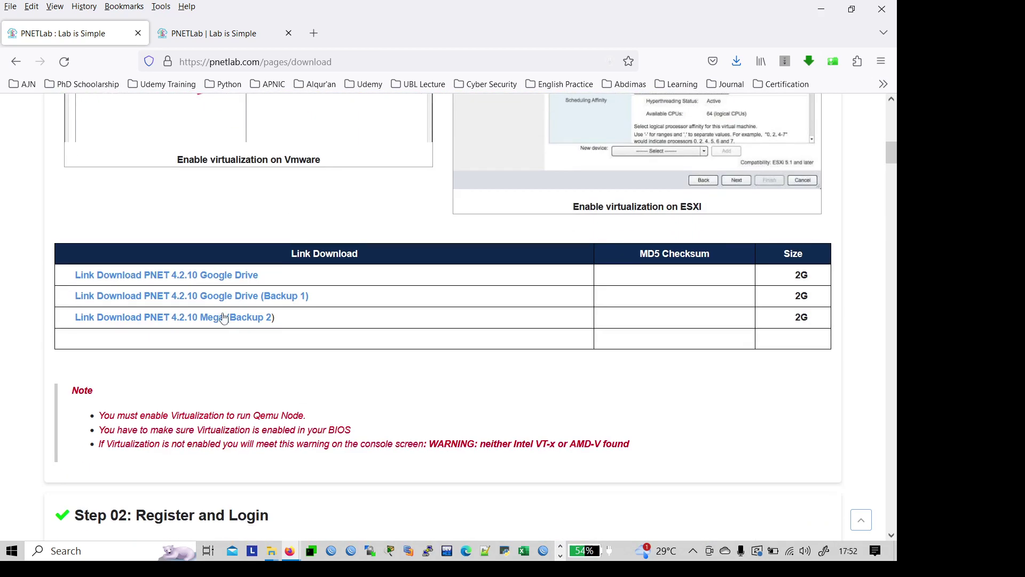
{"action": "left_click", "coordinate": [189, 279]}
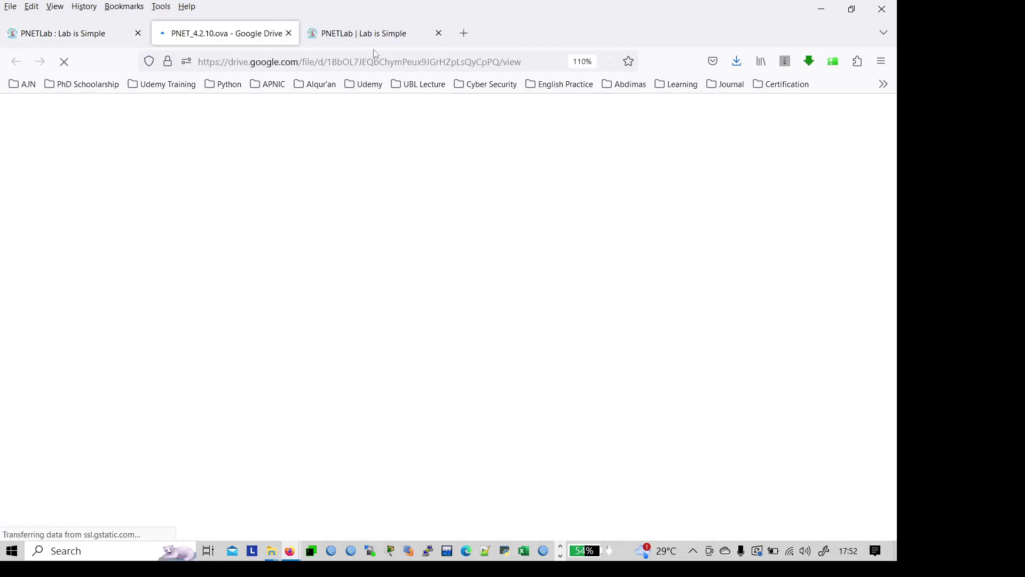
Step: Close the duplicate tab, then request PNET_4.2.10.ova past the virus-scan warning and cancel saving
{"action": "left_click", "coordinate": [363, 34]}
{"action": "left_click", "coordinate": [439, 33]}
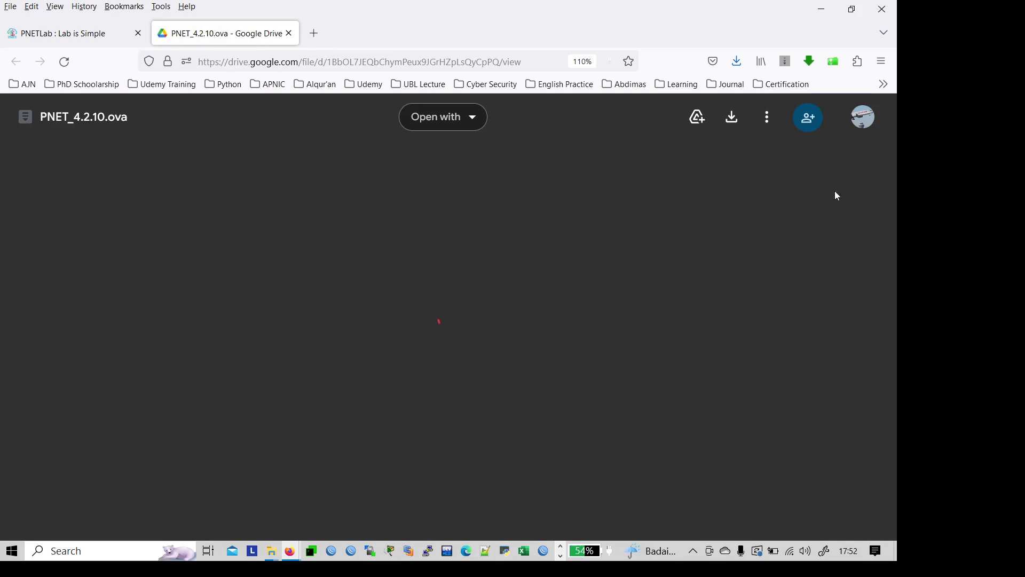
{"action": "left_click", "coordinate": [737, 125]}
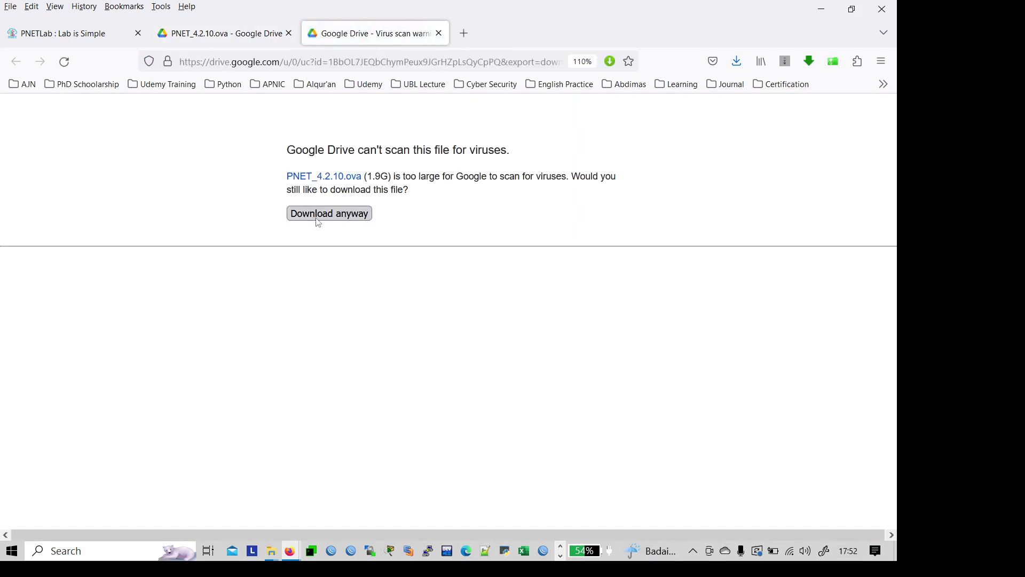
{"action": "left_click", "coordinate": [327, 214]}
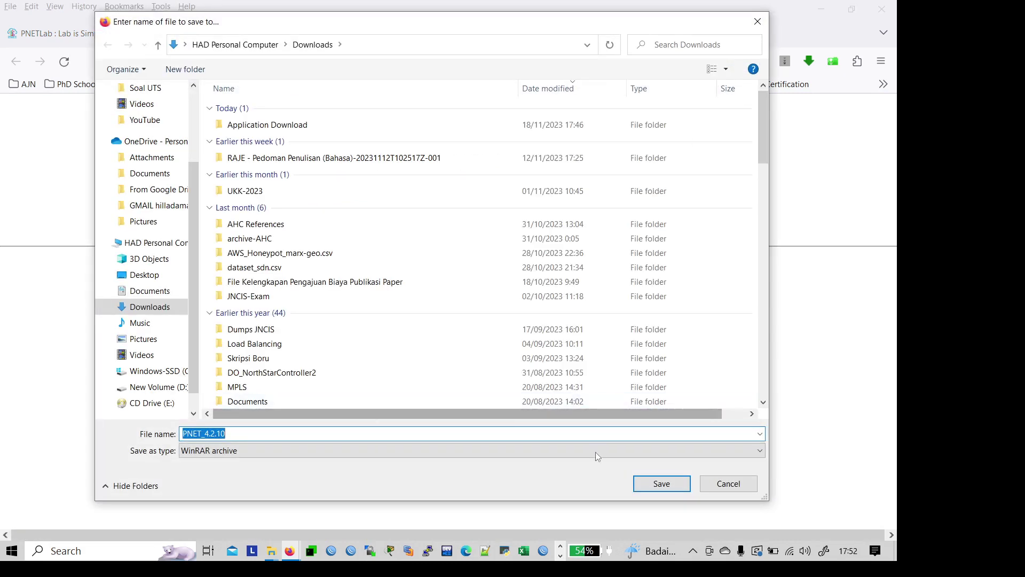
{"action": "left_click", "coordinate": [716, 486]}
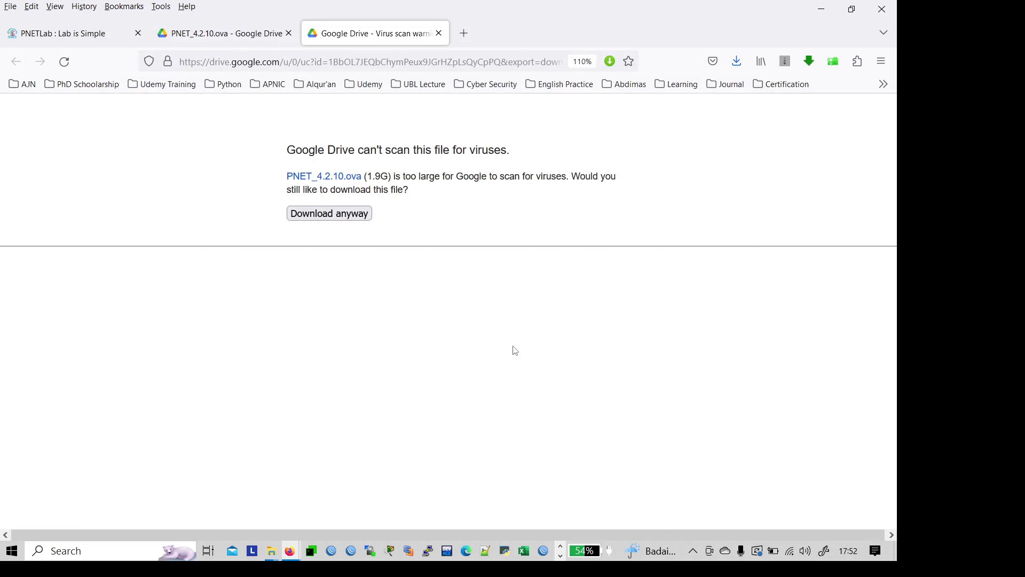
{"action": "key", "text": "super+e"}
Step: Locate PNET_4.2.10 in Downloads > Application Download, then launch VMware Workstation Pro
{"action": "left_click", "coordinate": [76, 178]}
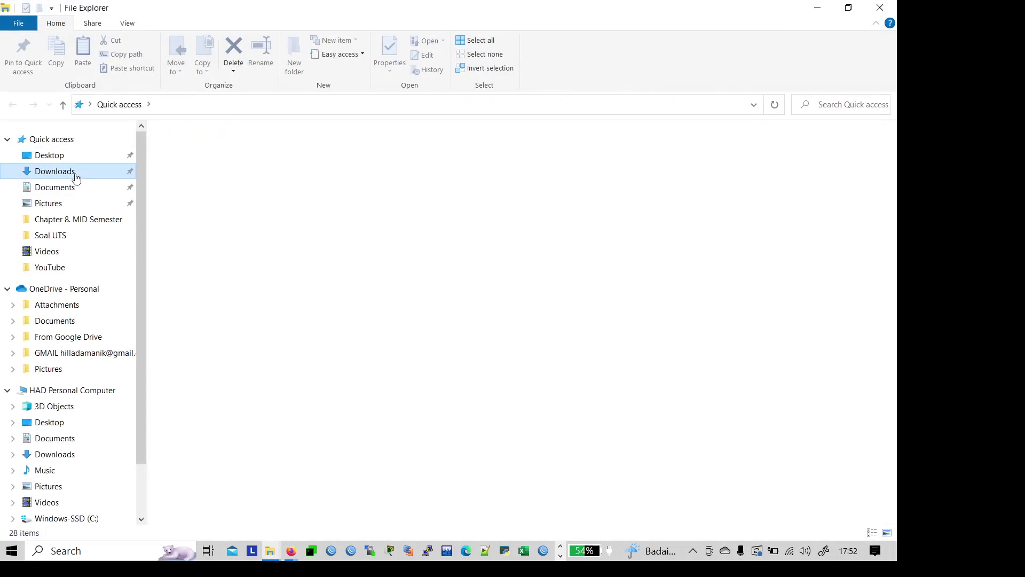
{"action": "double_click", "coordinate": [192, 169]}
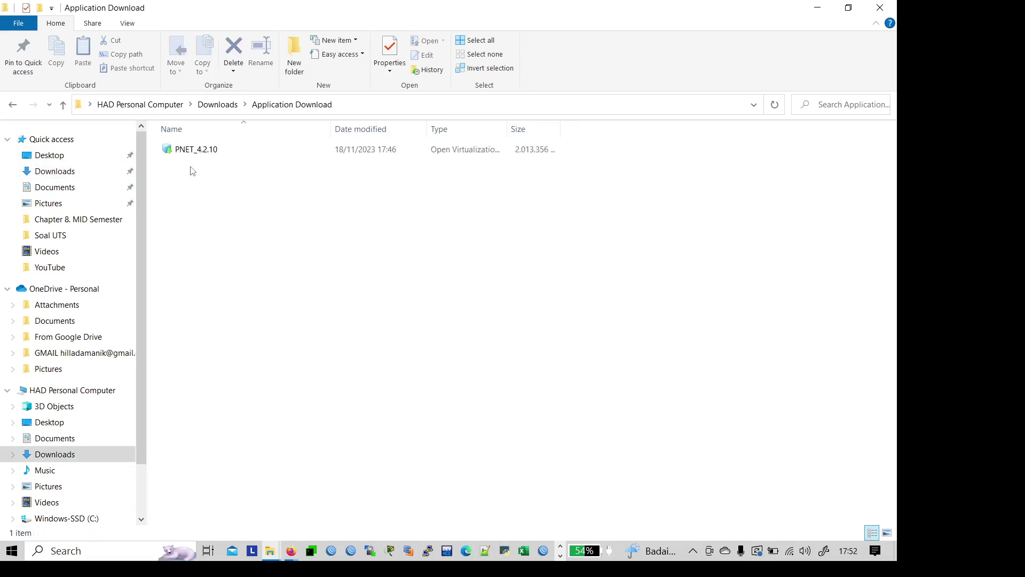
{"action": "left_click", "coordinate": [192, 152]}
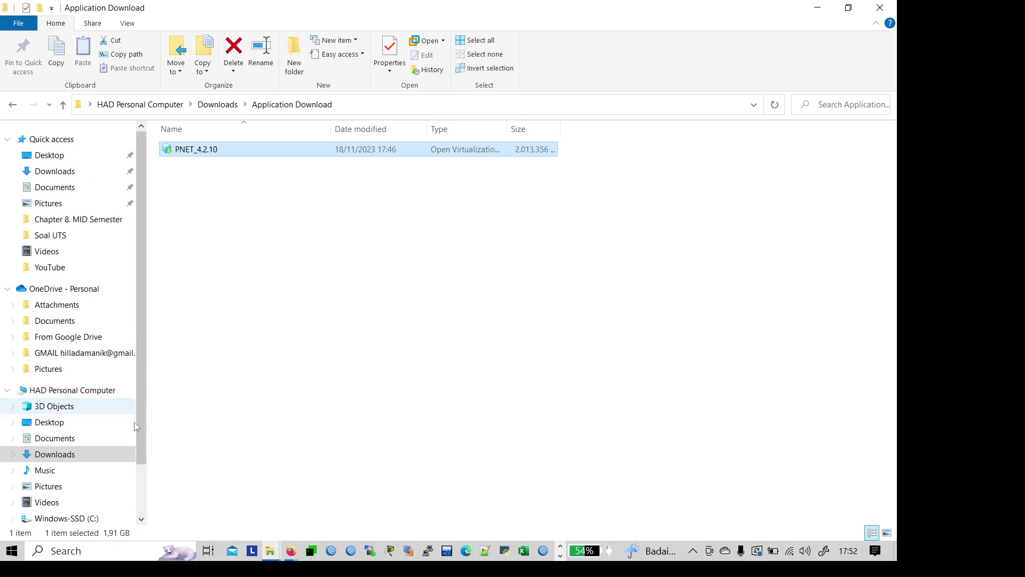
{"action": "left_click", "coordinate": [64, 551]}
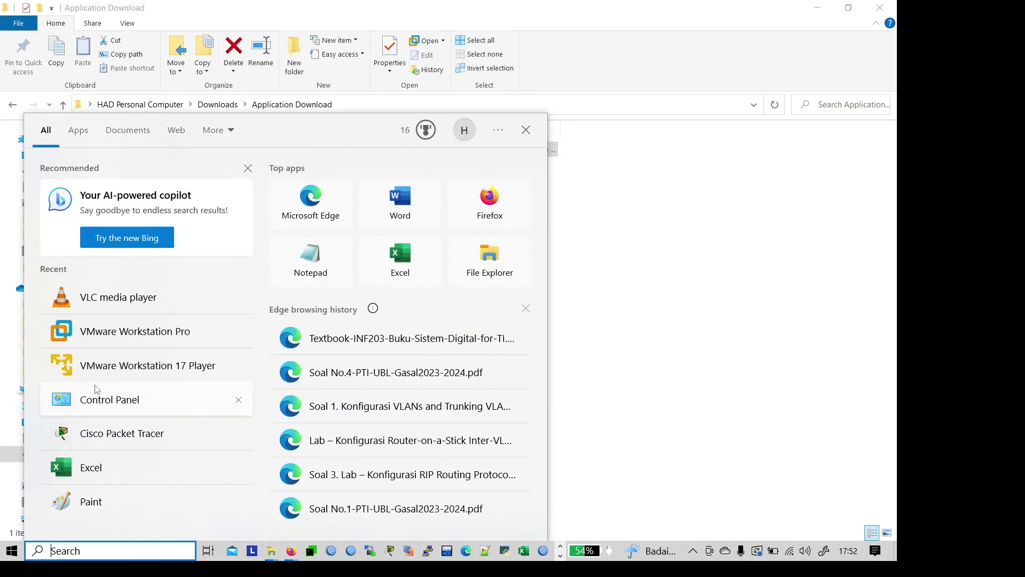
{"action": "left_click", "coordinate": [108, 332]}
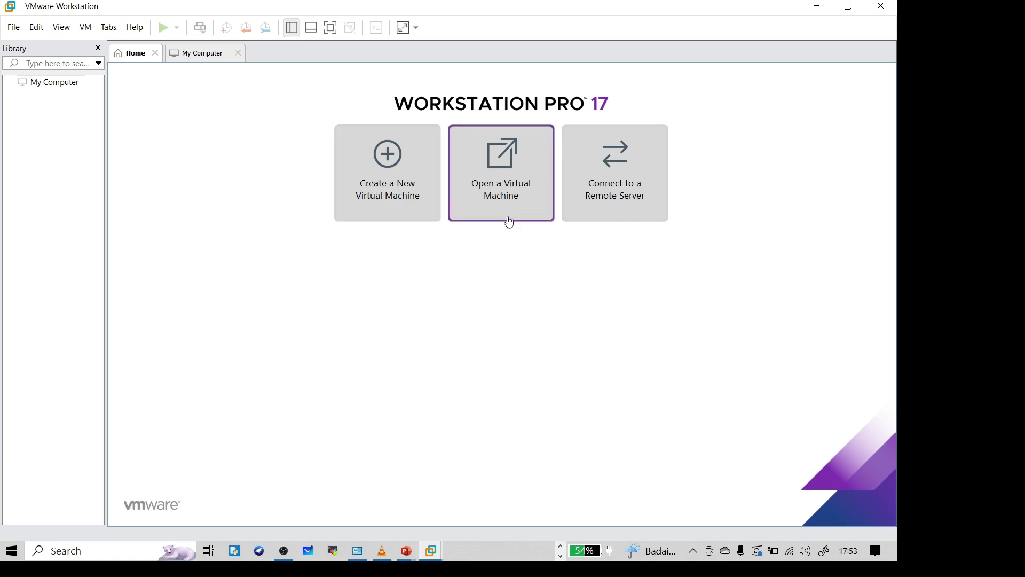
Step: Open the PNET_4.2.10 appliance from Downloads > Application Download for import
{"action": "left_click", "coordinate": [490, 211]}
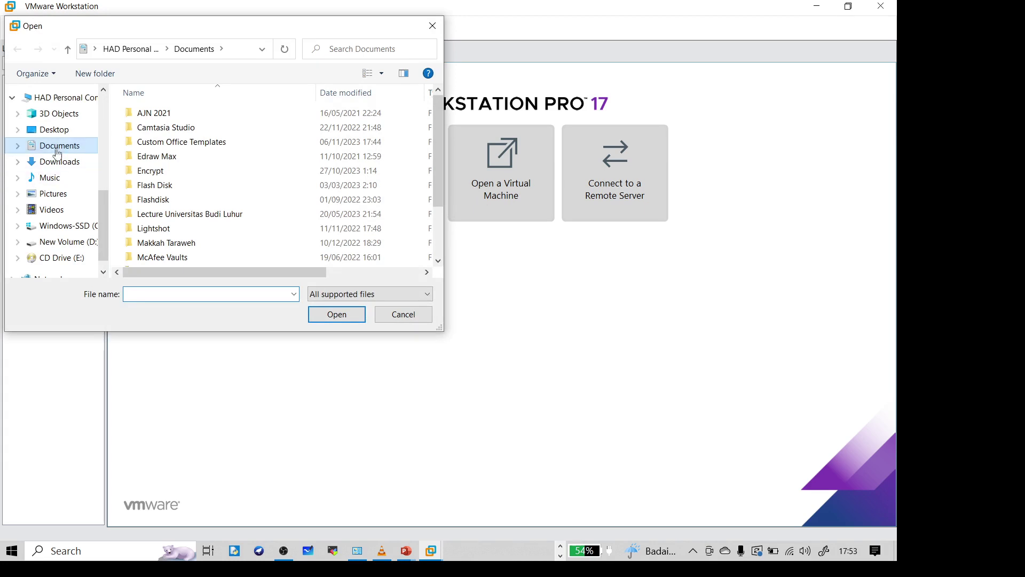
{"action": "left_click_drag", "start_coordinate": [105, 192], "coordinate": [108, 103]}
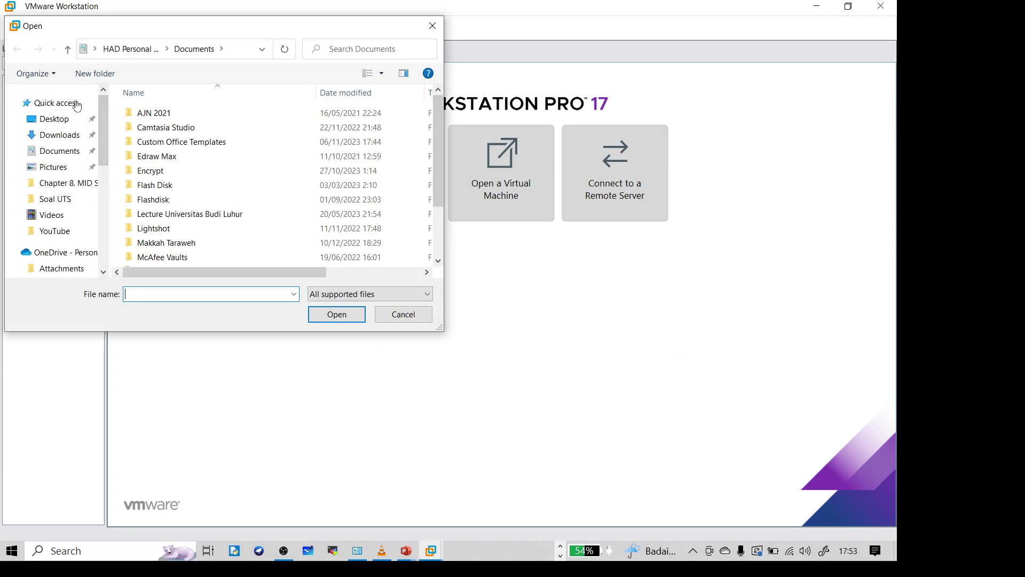
{"action": "left_click", "coordinate": [63, 134]}
{"action": "double_click", "coordinate": [176, 129]}
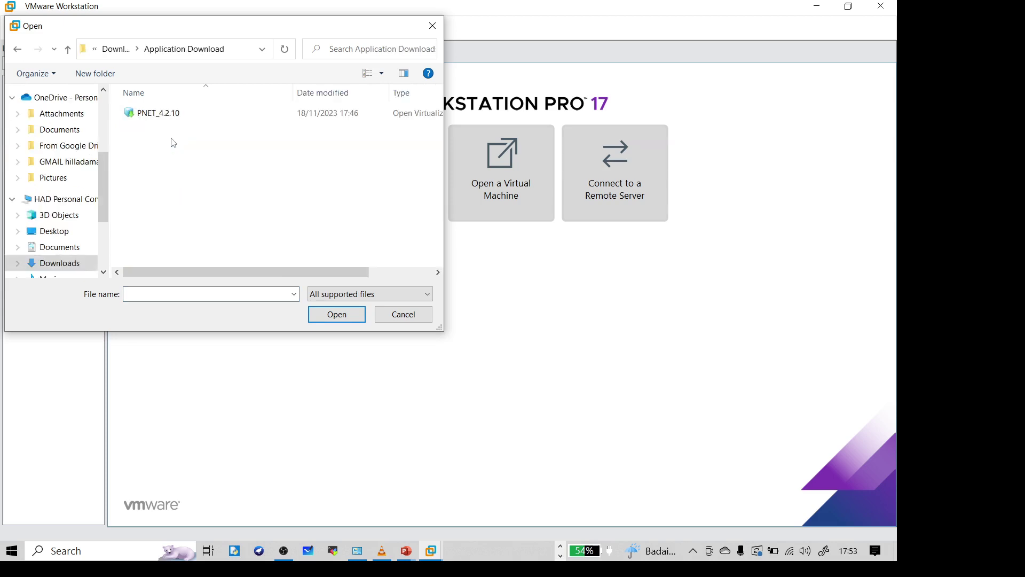
{"action": "double_click", "coordinate": [163, 112]}
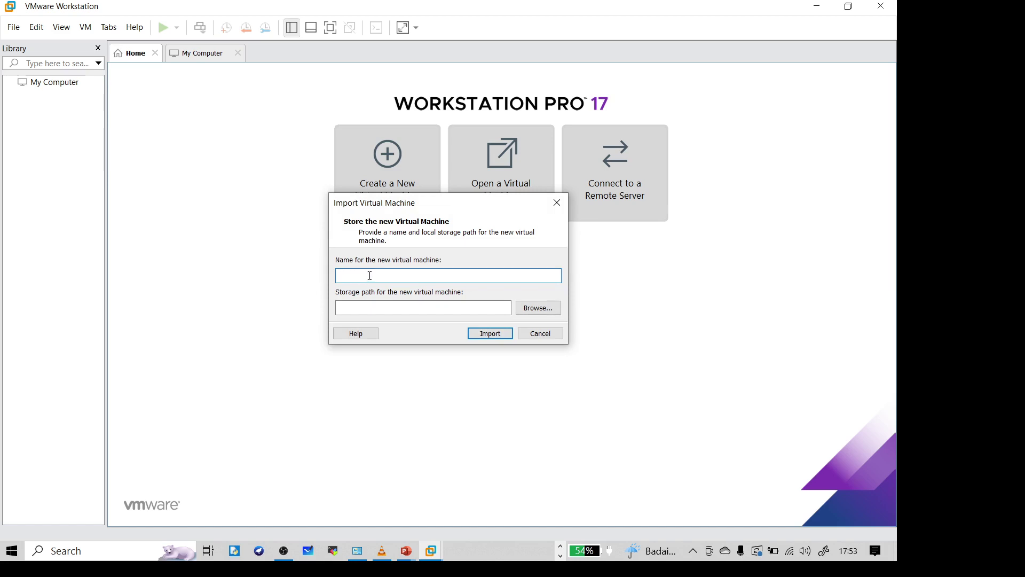
Step: Name the new virtual machine PNETLab-Study
{"action": "key", "text": "Caps_Lock"}
{"action": "type", "text": "PN"}
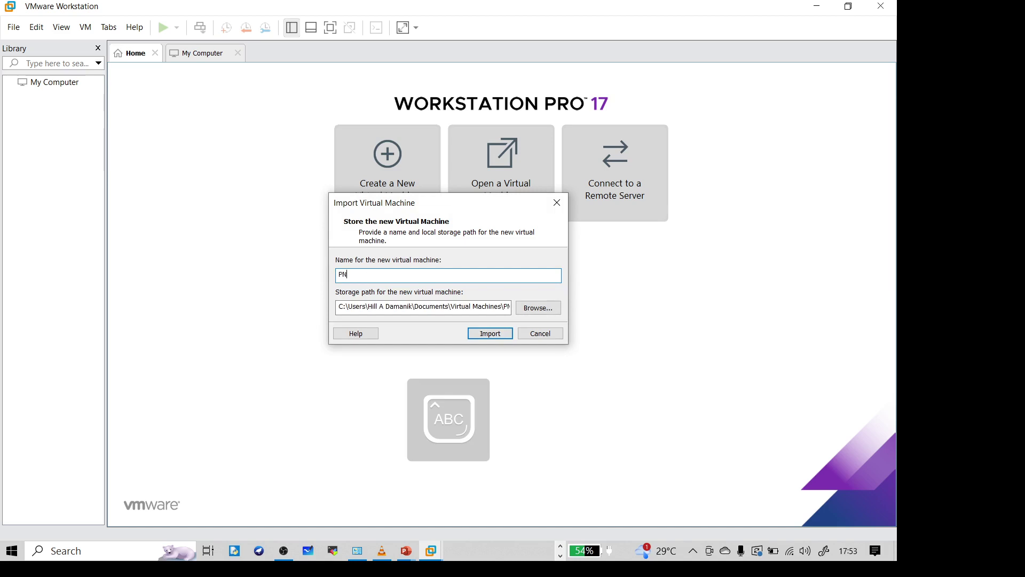
{"action": "type", "text": "ETL"}
{"action": "key", "text": "Caps_Lock"}
{"action": "type", "text": "ab-"}
{"action": "key", "text": "Caps_Lock"}
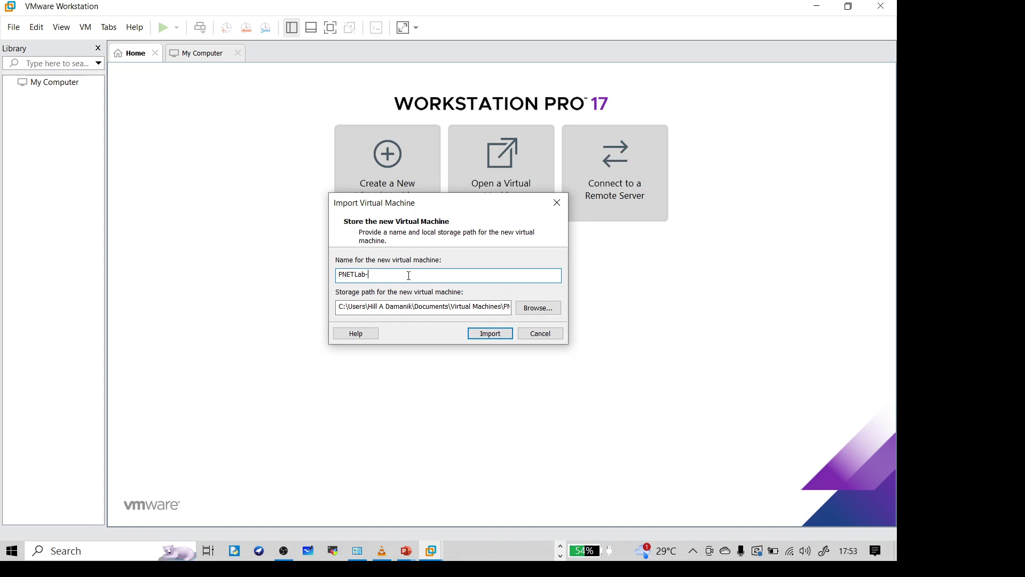
{"action": "type", "text": "S"}
{"action": "key", "text": "Caps_Lock"}
Step: Store PNETLab-Study in D:\HAD File\Learning Networking and start the import
{"action": "left_click", "coordinate": [530, 312]}
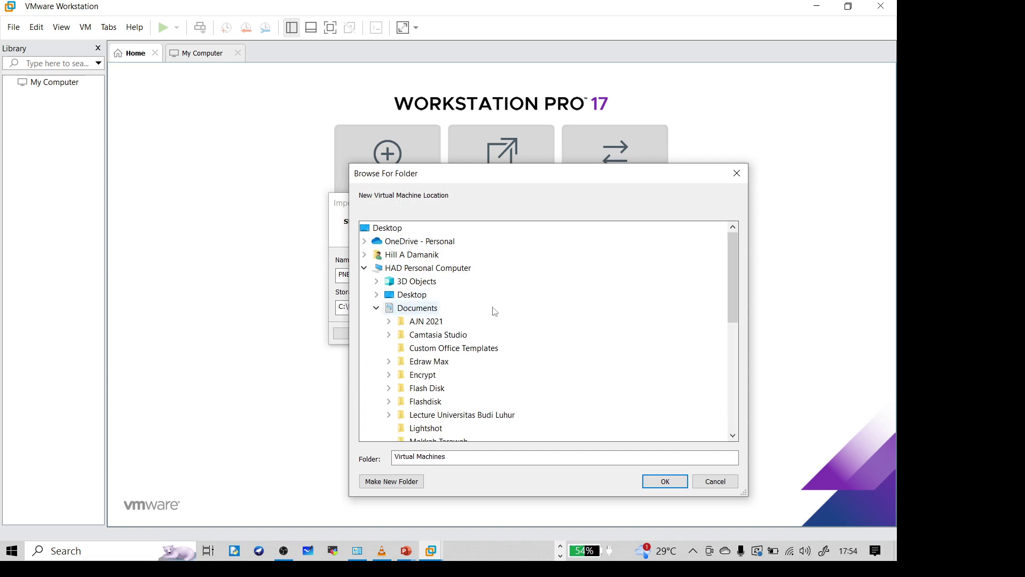
{"action": "left_click_drag", "start_coordinate": [732, 299], "coordinate": [741, 399]}
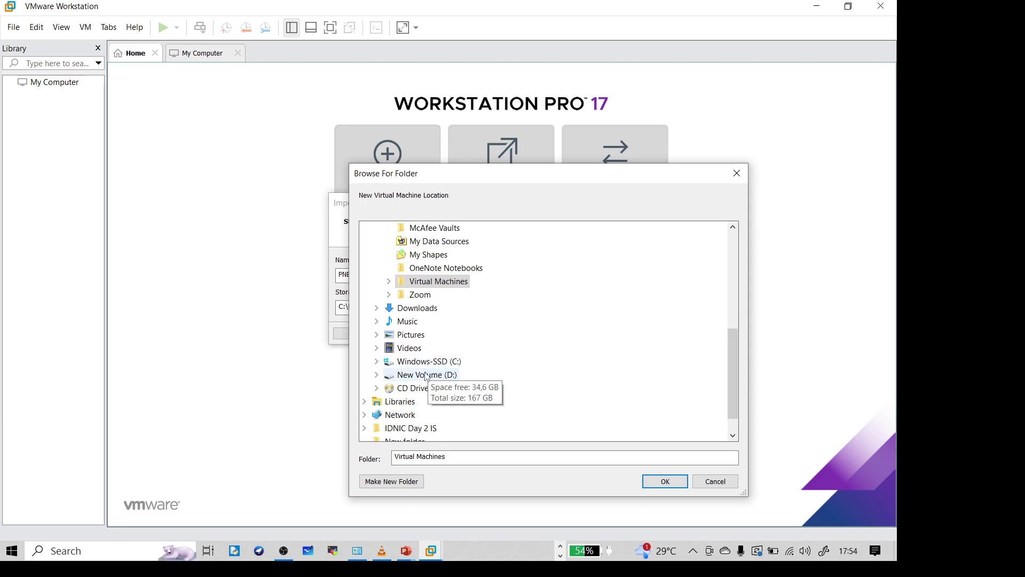
{"action": "double_click", "coordinate": [426, 376]}
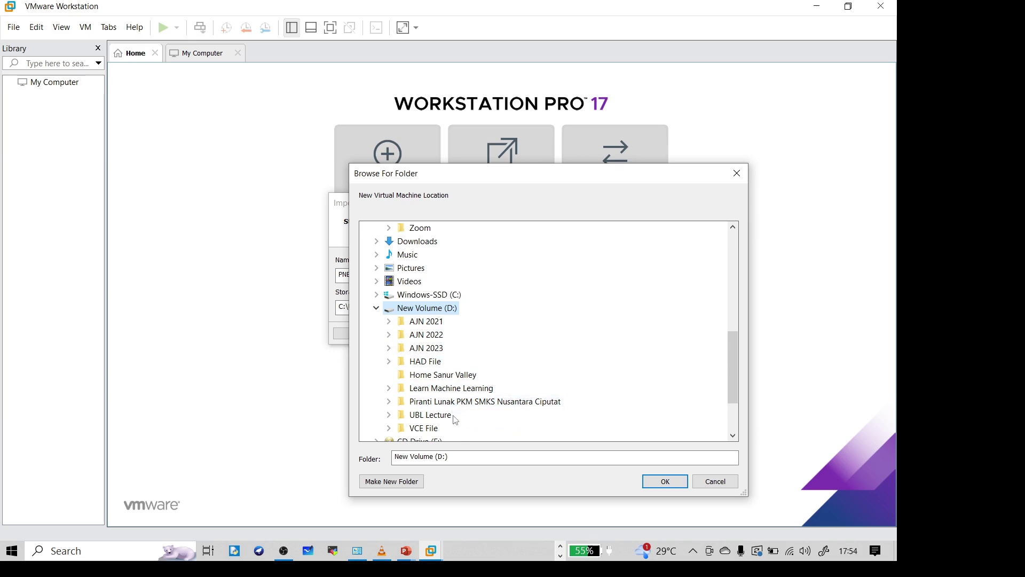
{"action": "scroll", "coordinate": [492, 383], "scroll_direction": "down", "scroll_amount": 1}
{"action": "scroll", "coordinate": [492, 384], "scroll_direction": "up", "scroll_amount": 1}
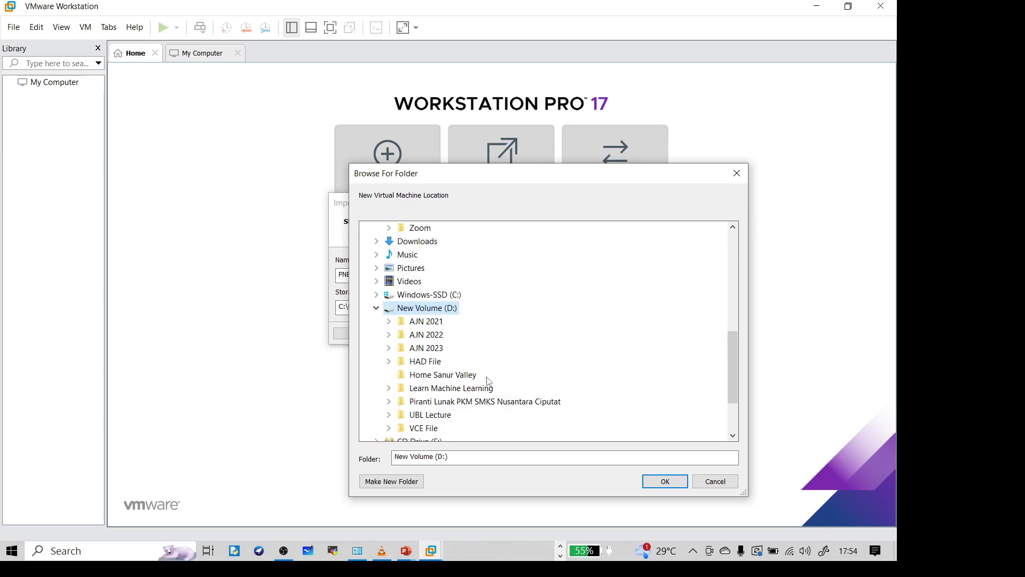
{"action": "double_click", "coordinate": [449, 364]}
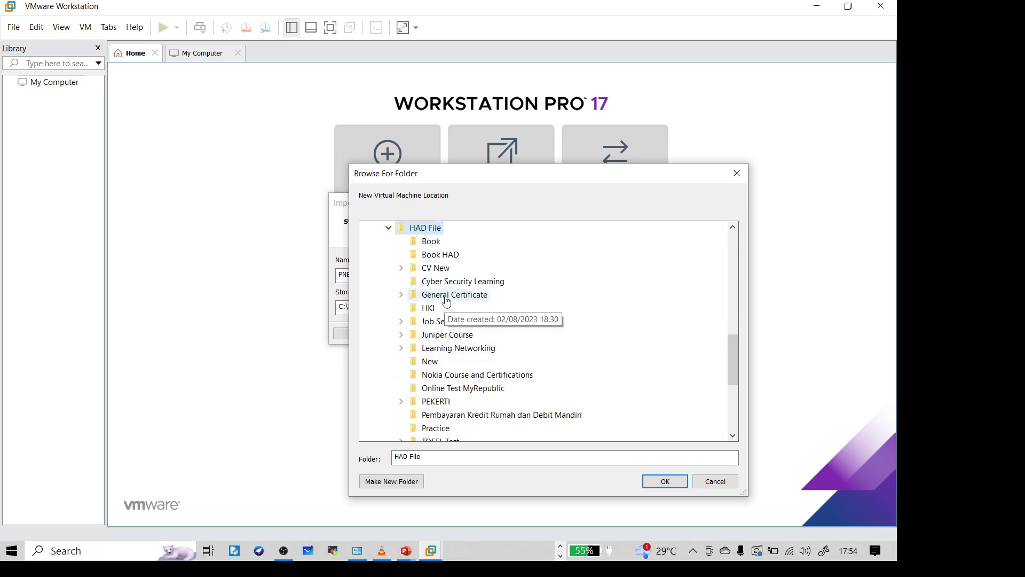
{"action": "double_click", "coordinate": [472, 349]}
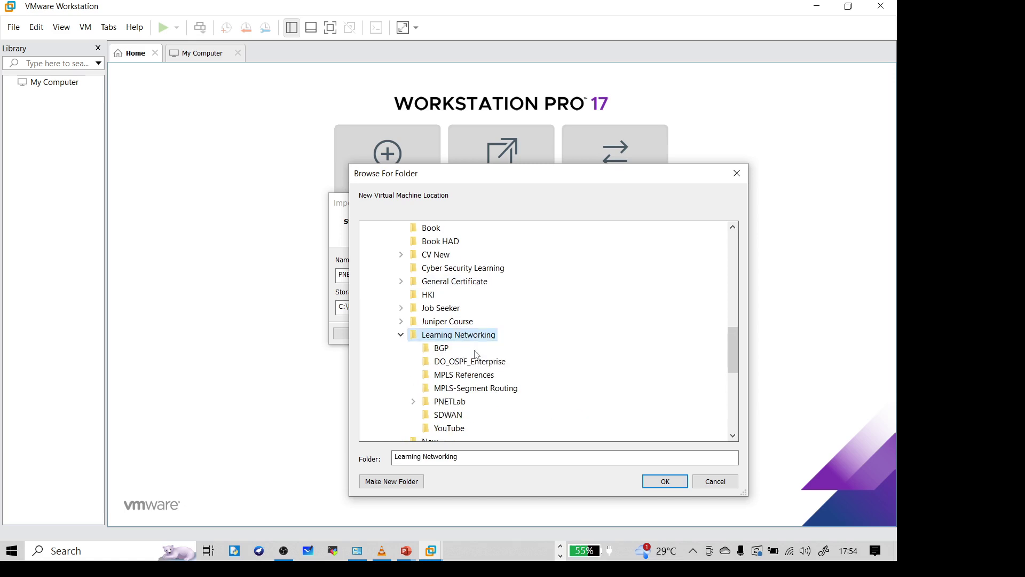
{"action": "left_click", "coordinate": [665, 481]}
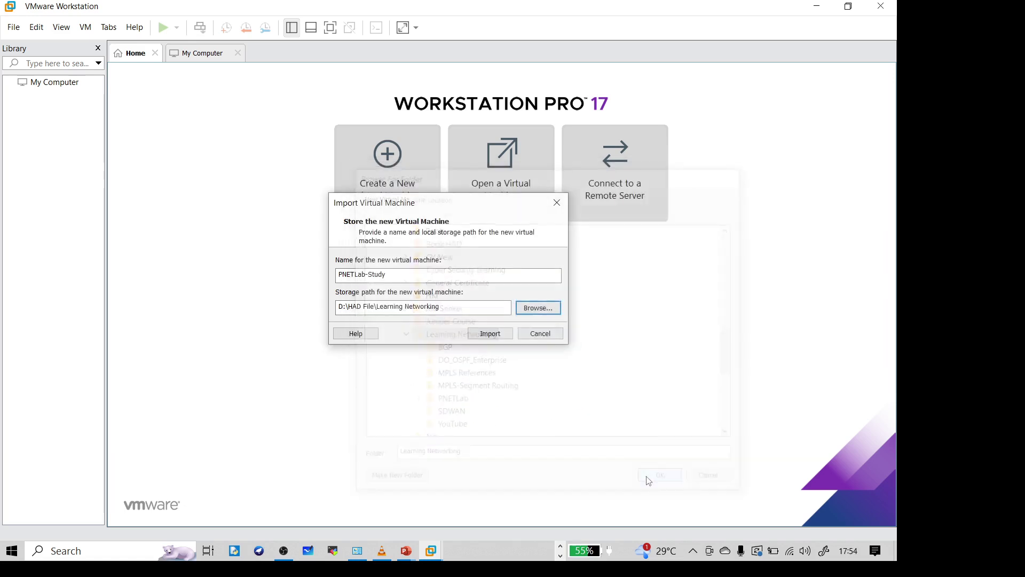
{"action": "left_click", "coordinate": [486, 335]}
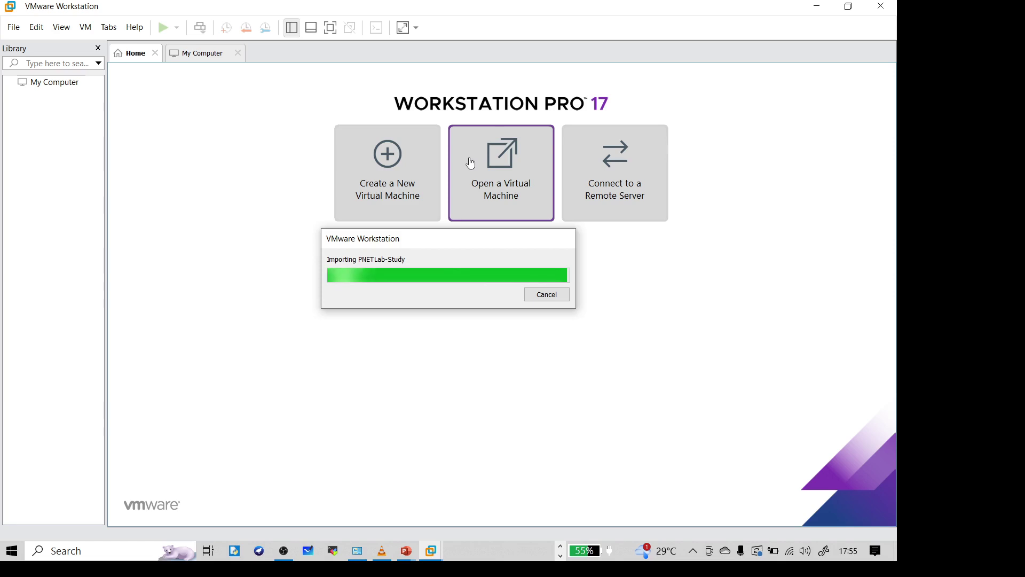
Step: Let the PNETLab-Study import nearly finish, then bring up the Alt+Tab window switcher
{"action": "key", "text": "alt+Tab"}
{"action": "key", "text": "alt+Tab"}
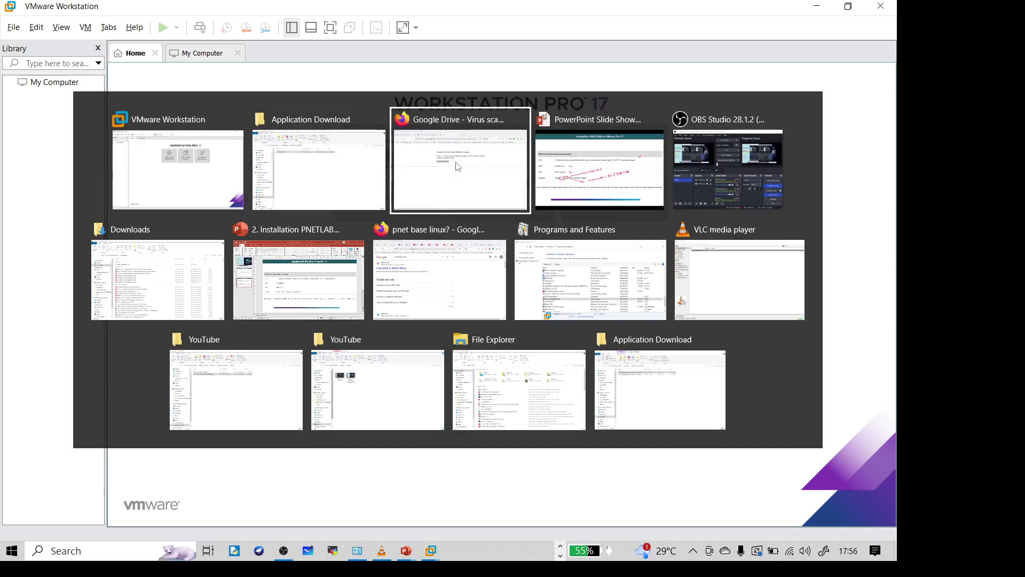
Step: Switch to the Firefox PNETLab guide and highlight Node, Qemu and BIOS in its notes
{"action": "left_click", "coordinate": [114, 42]}
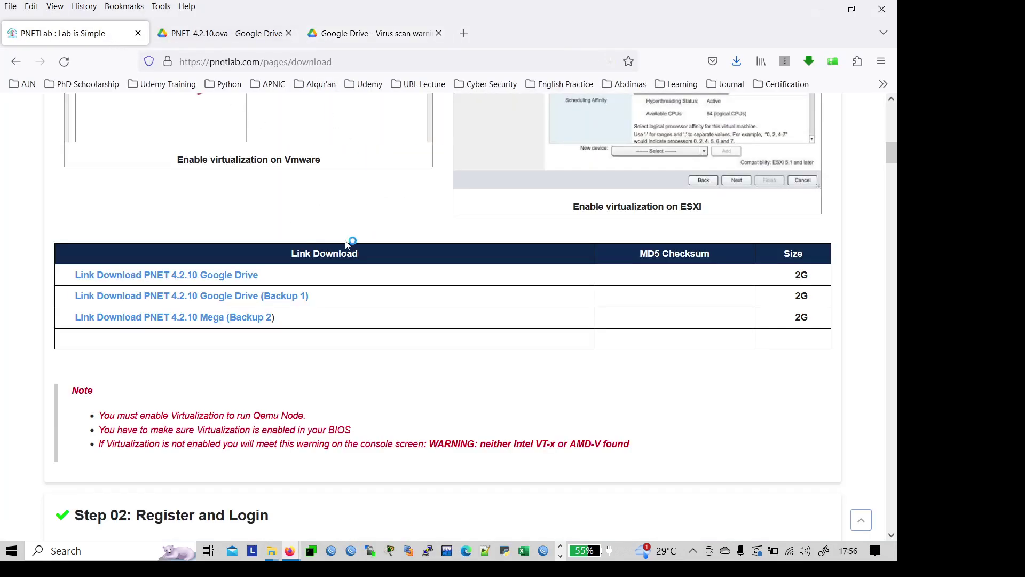
{"action": "scroll", "coordinate": [346, 244], "scroll_direction": "down", "scroll_amount": 3}
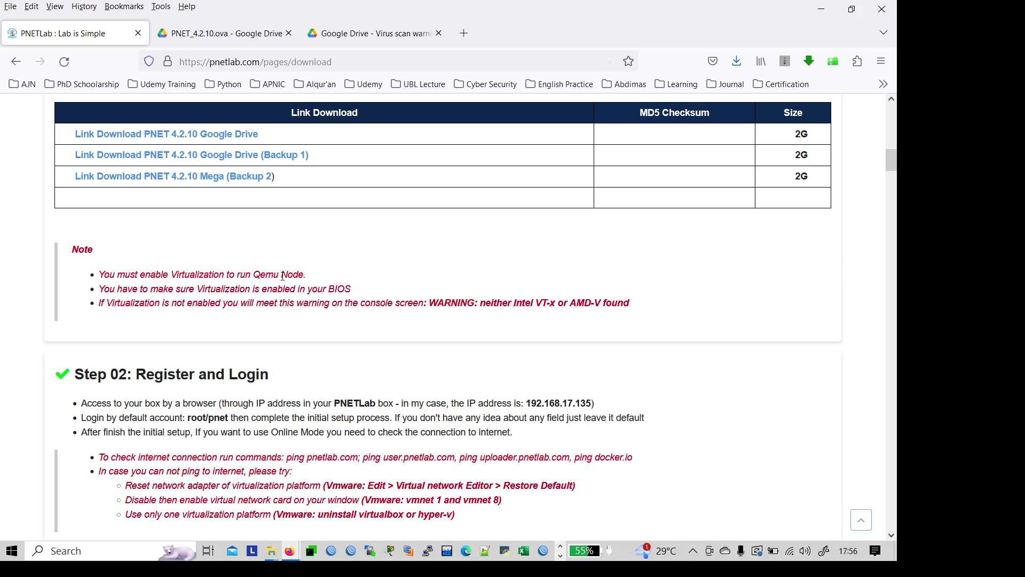
{"action": "left_click_drag", "start_coordinate": [283, 276], "coordinate": [304, 275]}
{"action": "left_click_drag", "start_coordinate": [277, 278], "coordinate": [259, 276]}
{"action": "left_click_drag", "start_coordinate": [328, 289], "coordinate": [352, 292]}
Step: Read through the download guide's steps to Get Lab and Learn, then return to the top
{"action": "scroll", "coordinate": [357, 288], "scroll_direction": "down", "scroll_amount": 4}
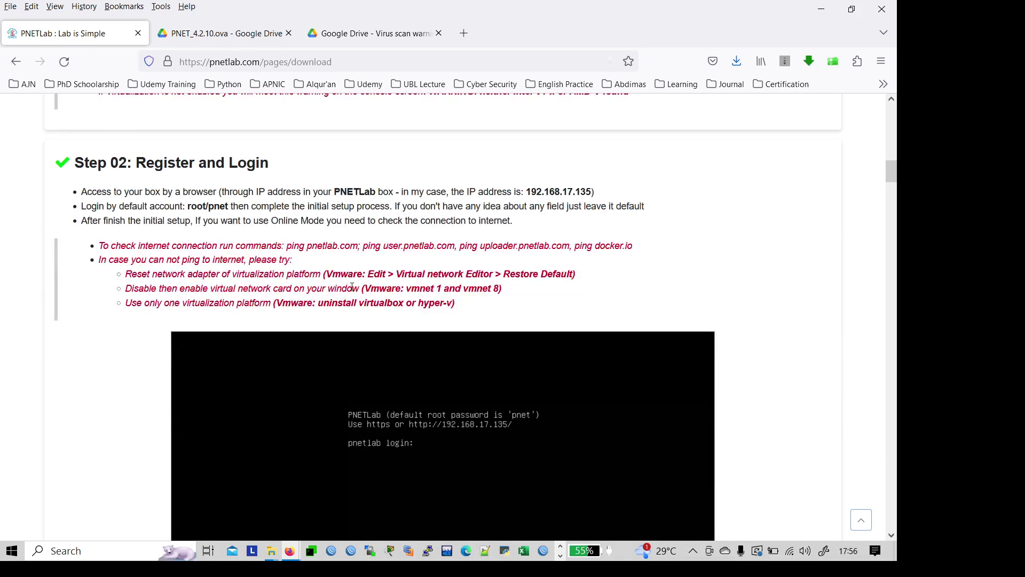
{"action": "scroll", "coordinate": [352, 287], "scroll_direction": "down", "scroll_amount": 10}
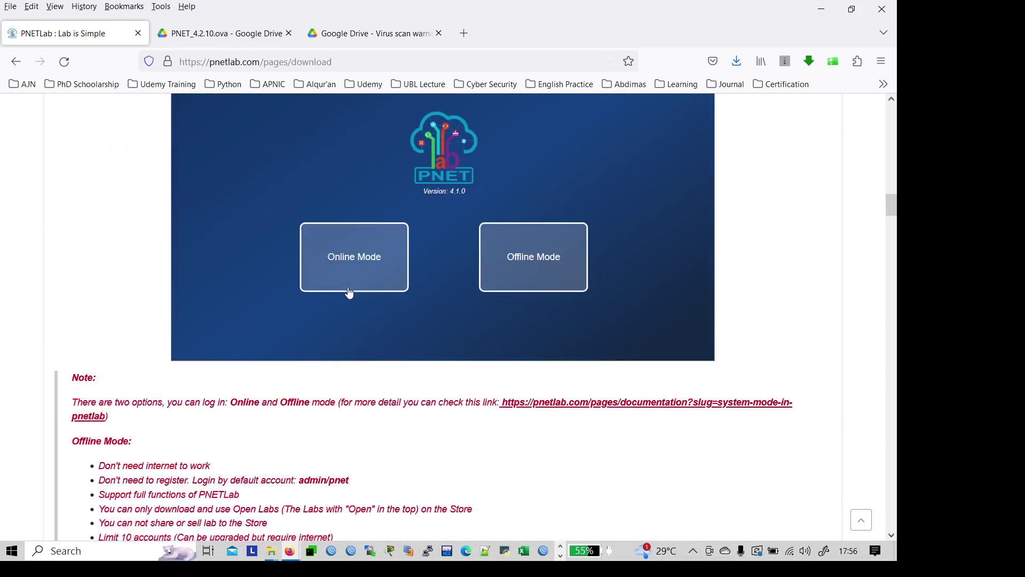
{"action": "scroll", "coordinate": [348, 292], "scroll_direction": "down", "scroll_amount": 7}
{"action": "scroll", "coordinate": [341, 293], "scroll_direction": "down", "scroll_amount": 7}
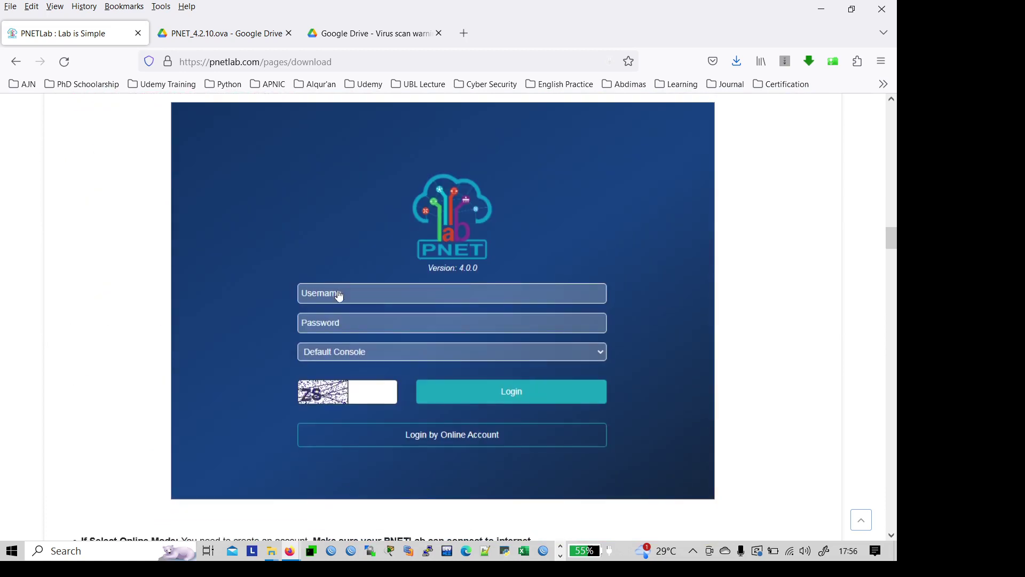
{"action": "scroll", "coordinate": [339, 296], "scroll_direction": "down", "scroll_amount": 18}
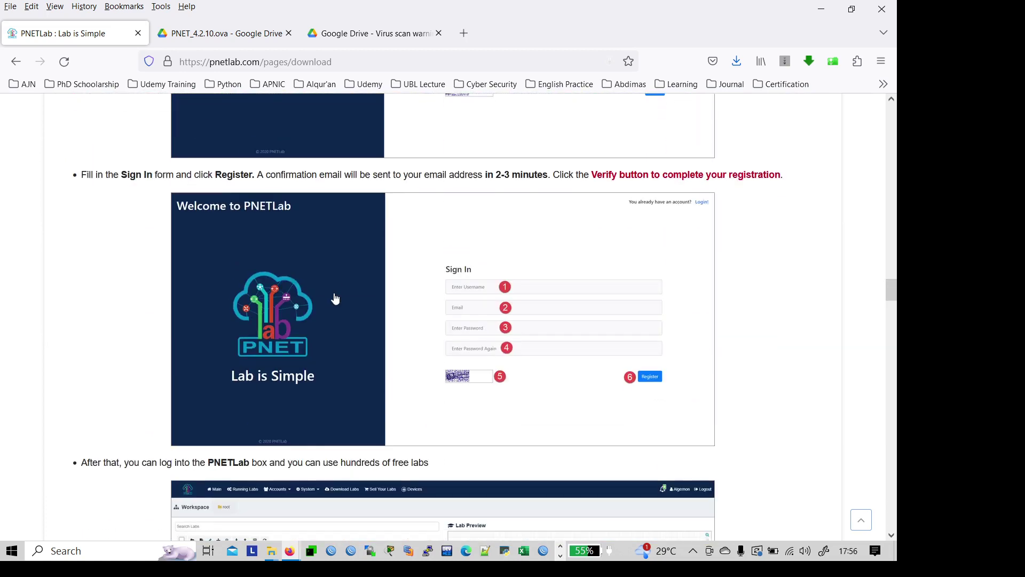
{"action": "scroll", "coordinate": [333, 299], "scroll_direction": "down", "scroll_amount": 5}
{"action": "scroll", "coordinate": [332, 301], "scroll_direction": "up", "scroll_amount": 5}
{"action": "scroll", "coordinate": [326, 300], "scroll_direction": "down", "scroll_amount": 16}
{"action": "scroll", "coordinate": [323, 299], "scroll_direction": "down", "scroll_amount": 7}
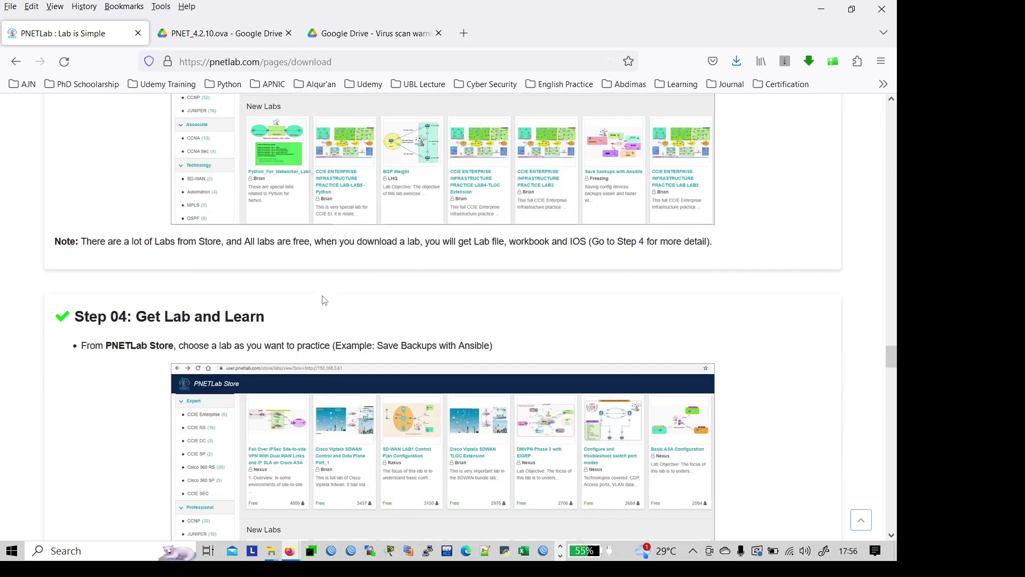
{"action": "scroll", "coordinate": [335, 270], "scroll_direction": "down", "scroll_amount": 20}
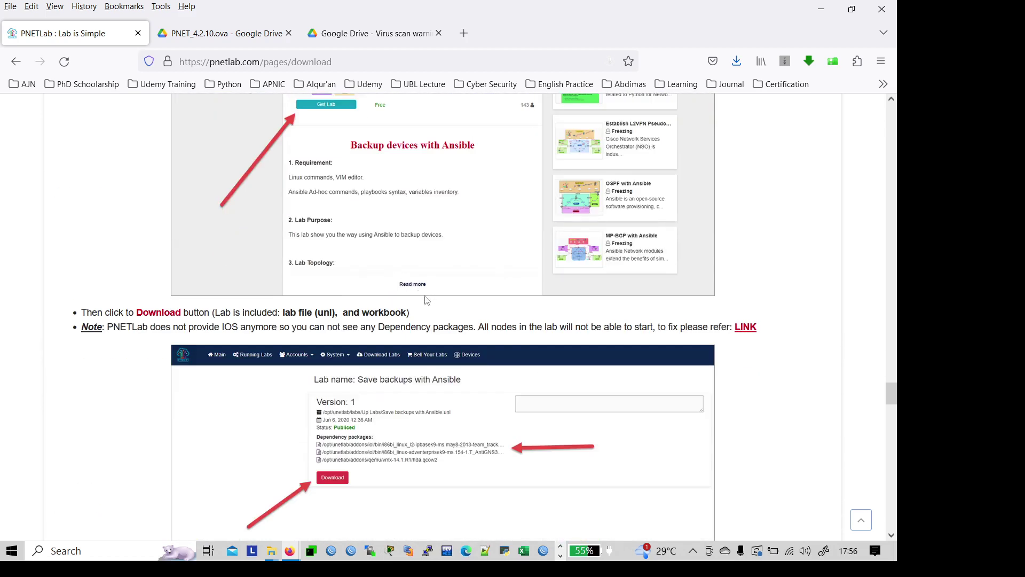
{"action": "scroll", "coordinate": [799, 415], "scroll_direction": "down", "scroll_amount": 15}
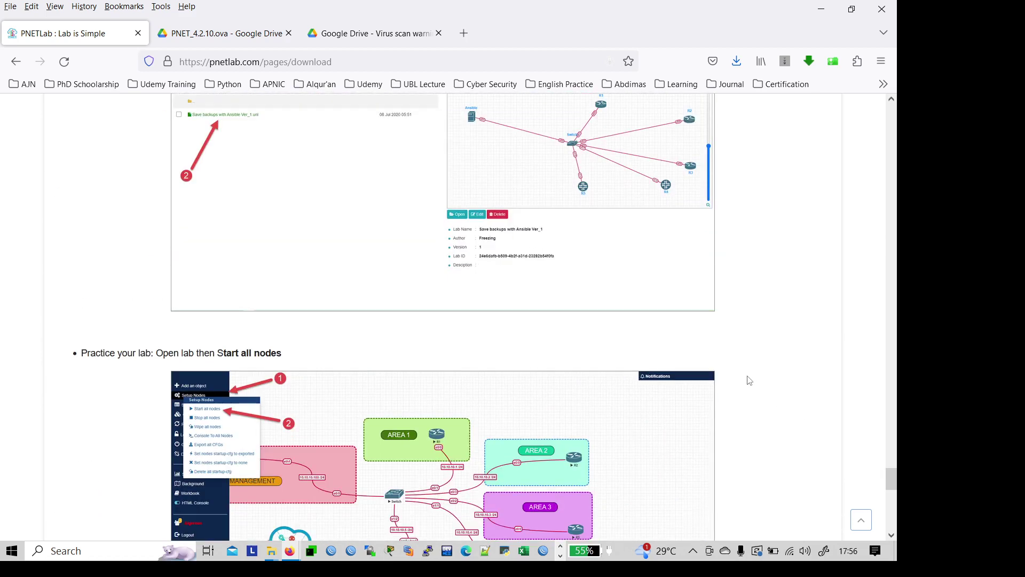
{"action": "scroll", "coordinate": [742, 380], "scroll_direction": "down", "scroll_amount": 7}
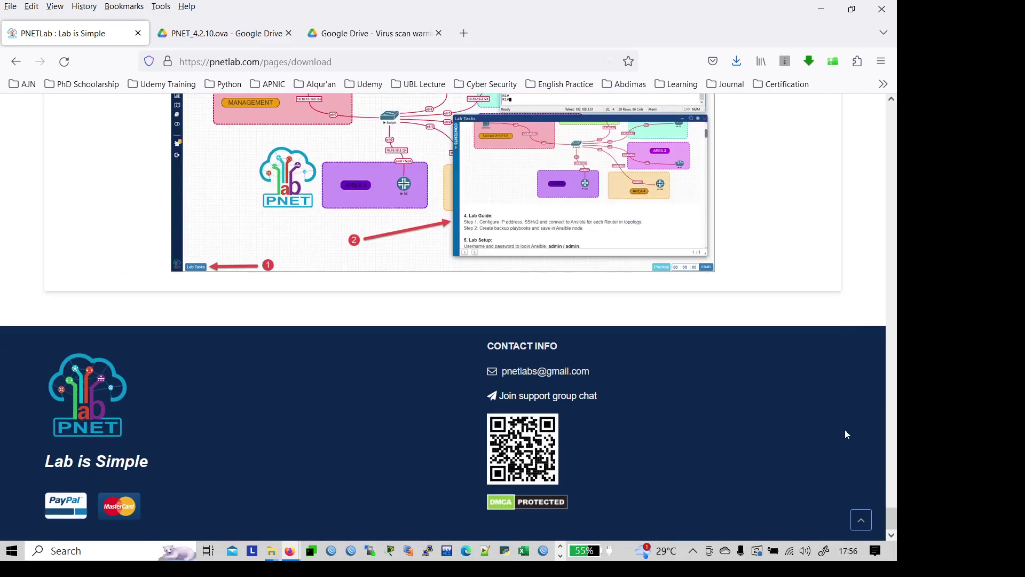
{"action": "left_click_drag", "start_coordinate": [888, 520], "coordinate": [860, 96]}
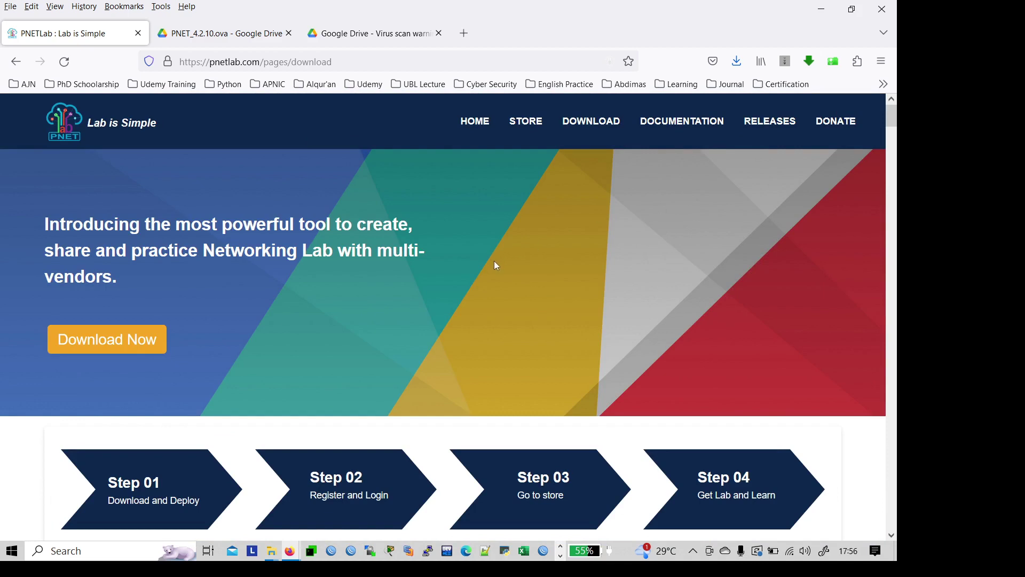
Step: Open the DOCUMENTATION page and highlight 'a free platform' in the What is PNETLab? table
{"action": "left_click", "coordinate": [685, 126]}
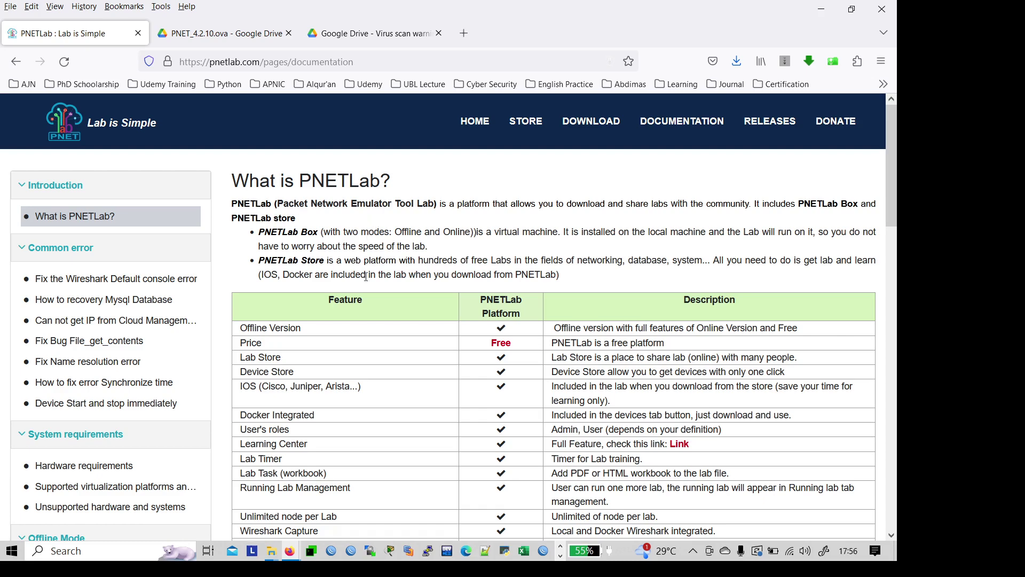
{"action": "scroll", "coordinate": [368, 291], "scroll_direction": "down", "scroll_amount": 3}
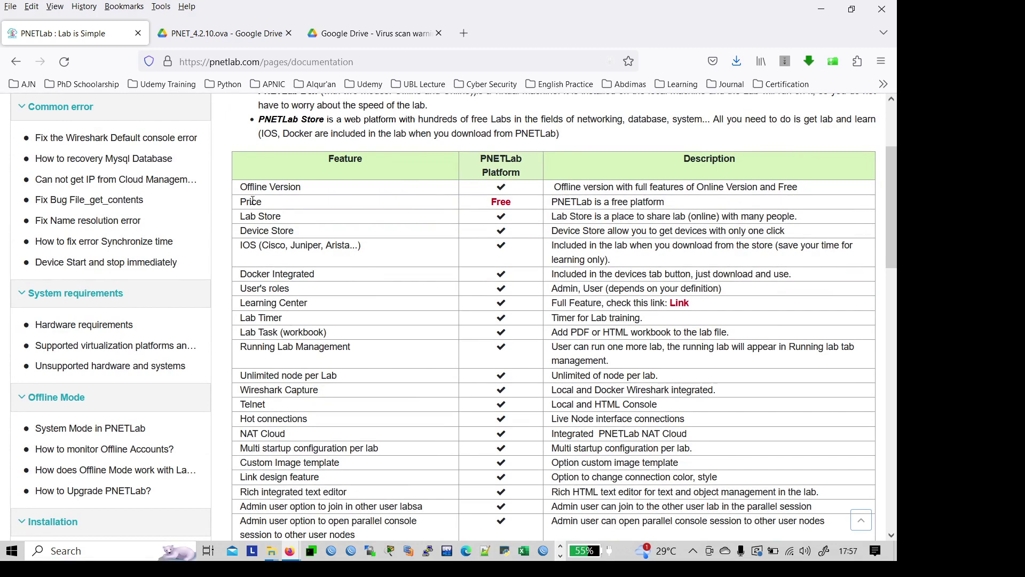
{"action": "scroll", "coordinate": [271, 291], "scroll_direction": "down", "scroll_amount": 3}
{"action": "scroll", "coordinate": [272, 296], "scroll_direction": "up", "scroll_amount": 5}
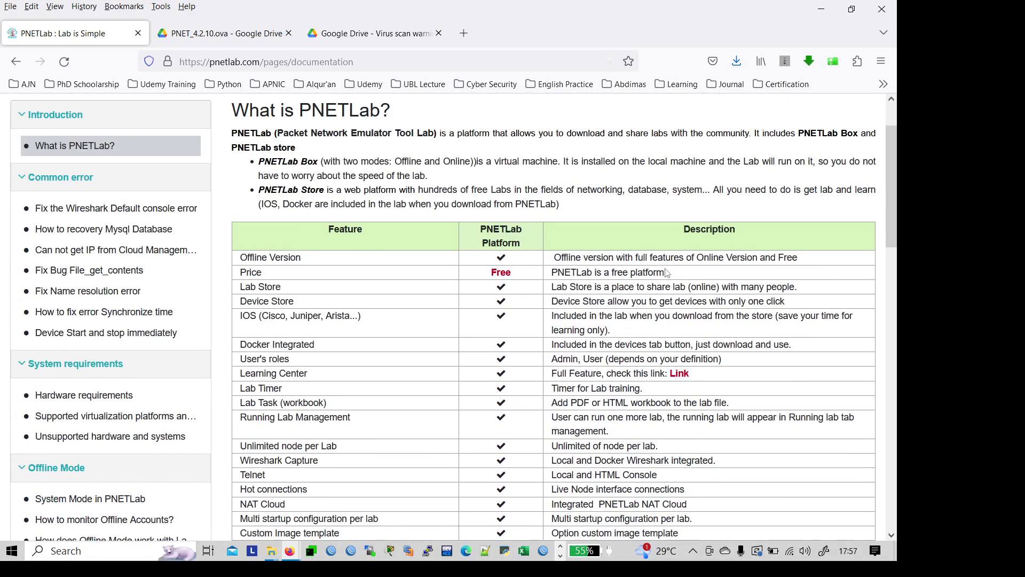
{"action": "left_click_drag", "start_coordinate": [653, 273], "coordinate": [603, 273]}
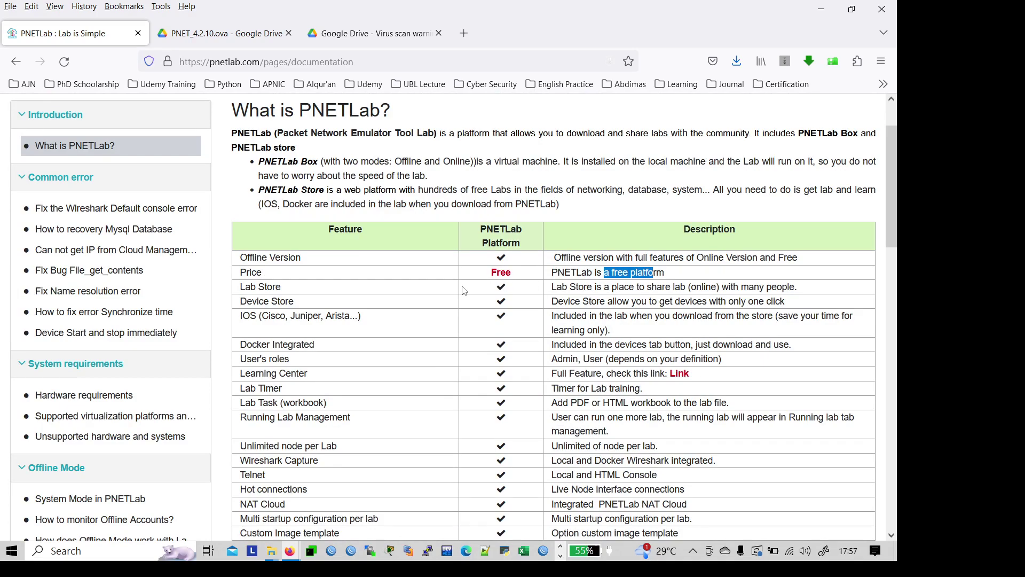
{"action": "scroll", "coordinate": [463, 290], "scroll_direction": "down", "scroll_amount": 10}
{"action": "scroll", "coordinate": [463, 291], "scroll_direction": "down", "scroll_amount": 5}
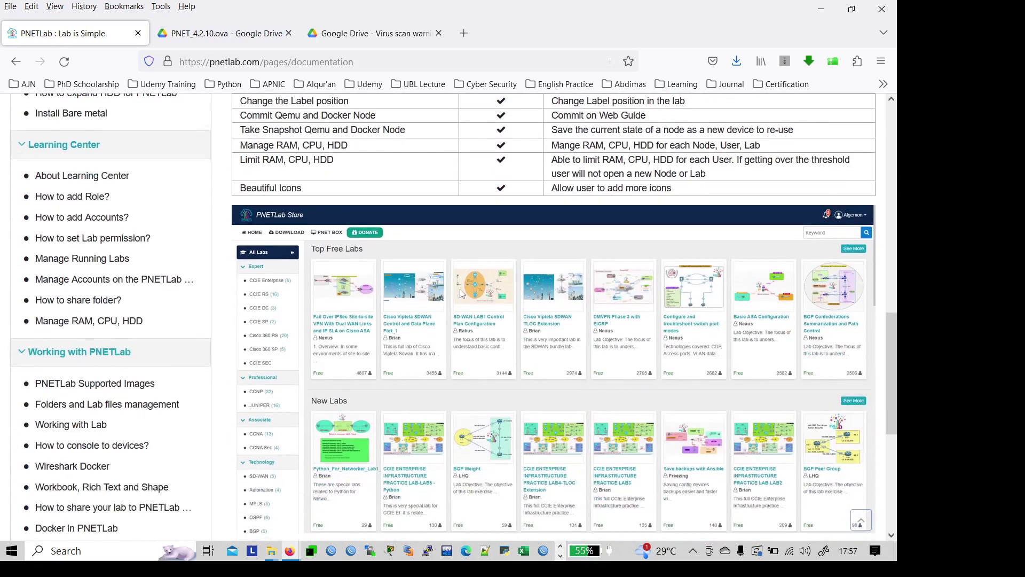
{"action": "scroll", "coordinate": [462, 294], "scroll_direction": "up", "scroll_amount": 20}
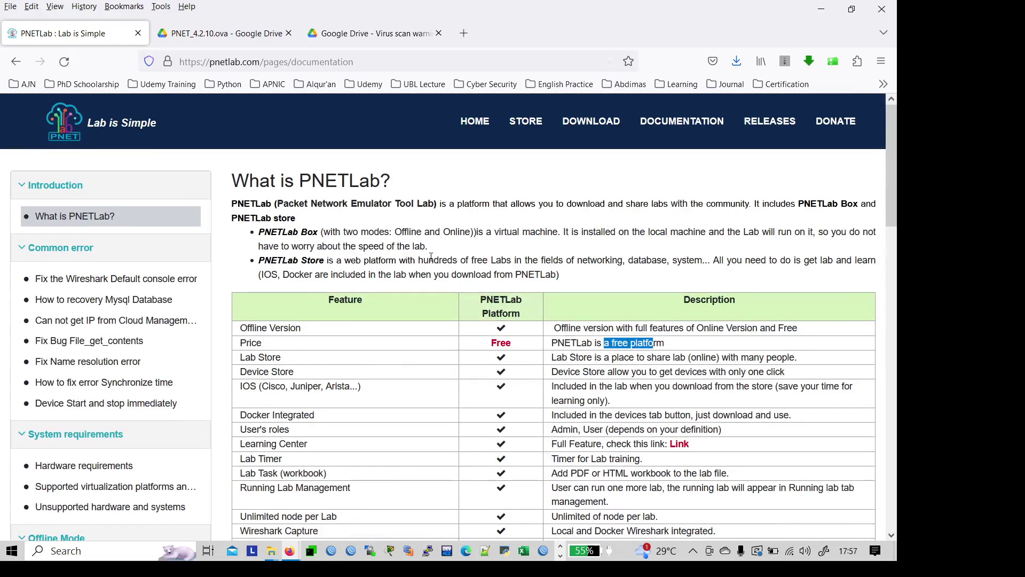
{"action": "left_click", "coordinate": [274, 62]}
Step: Search 'pnet' and open the PNETLab hardware requirements page
{"action": "type", "text": "pnet"}
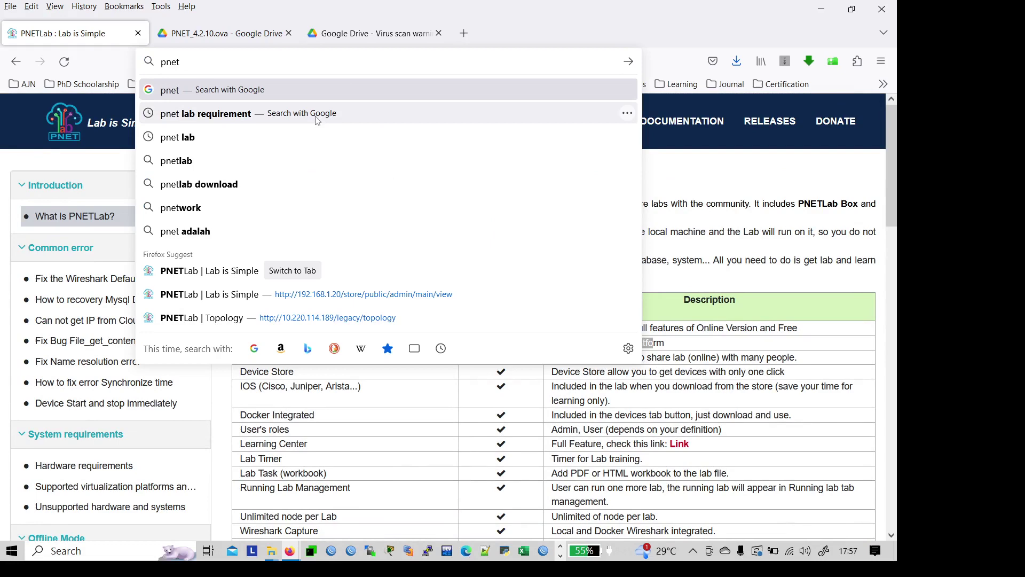
{"action": "left_click", "coordinate": [317, 120]}
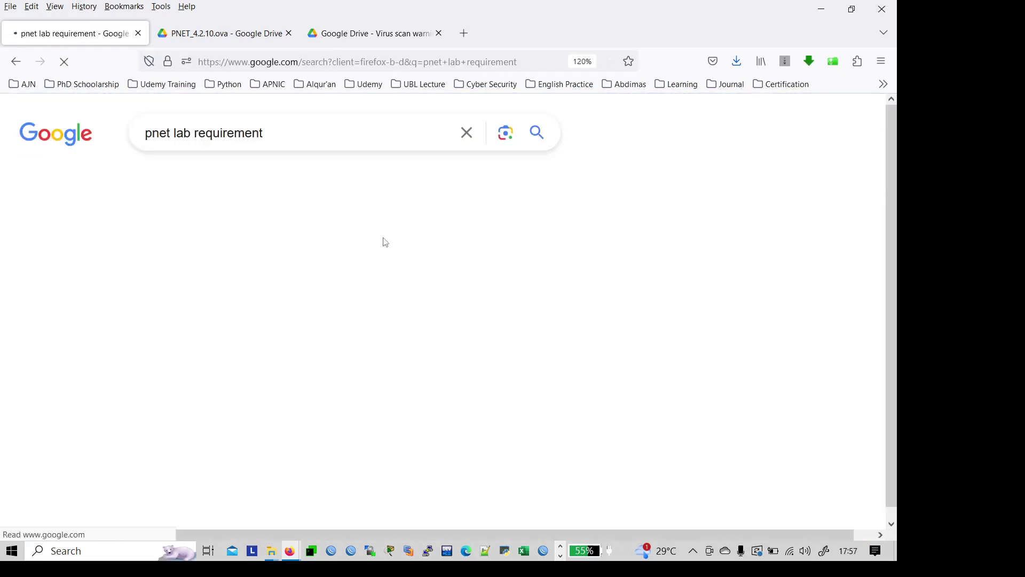
{"action": "scroll", "coordinate": [389, 252], "scroll_direction": "down", "scroll_amount": 4}
{"action": "left_click", "coordinate": [99, 343]}
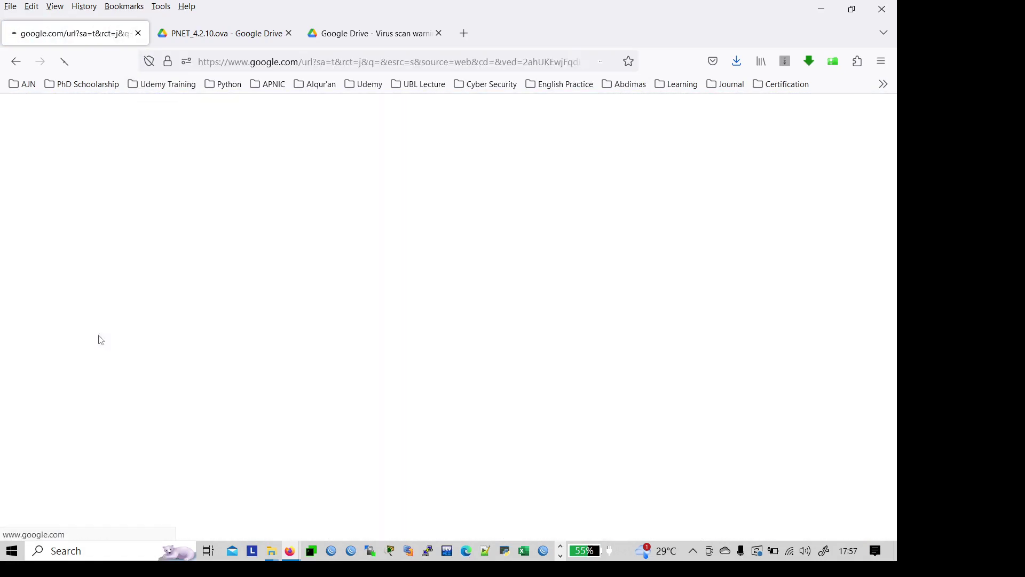
Step: Review the virtual machine requirement tables, then switch back to VMware Workstation
{"action": "scroll", "coordinate": [245, 291], "scroll_direction": "down", "scroll_amount": 10}
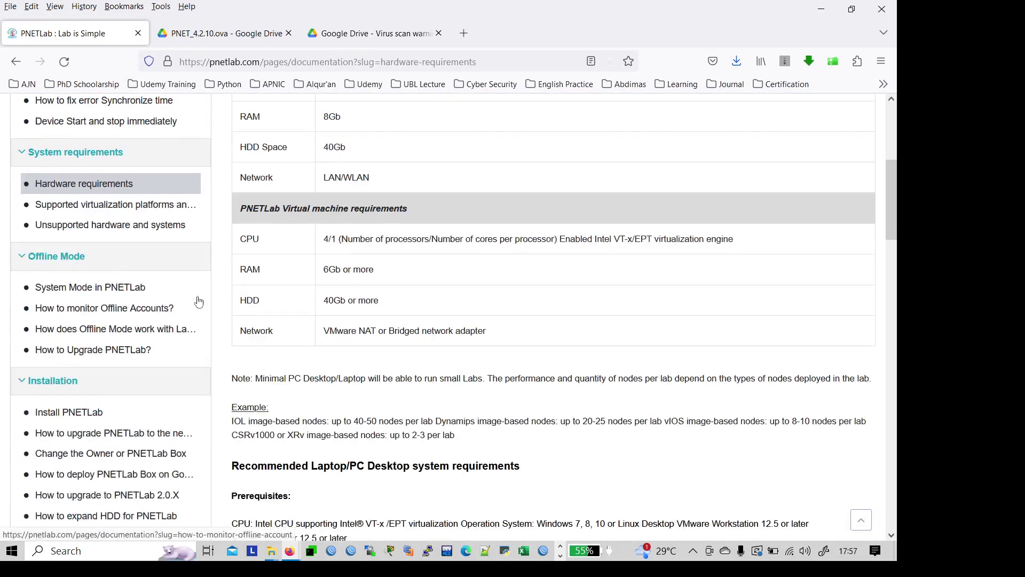
{"action": "scroll", "coordinate": [245, 289], "scroll_direction": "down", "scroll_amount": 6}
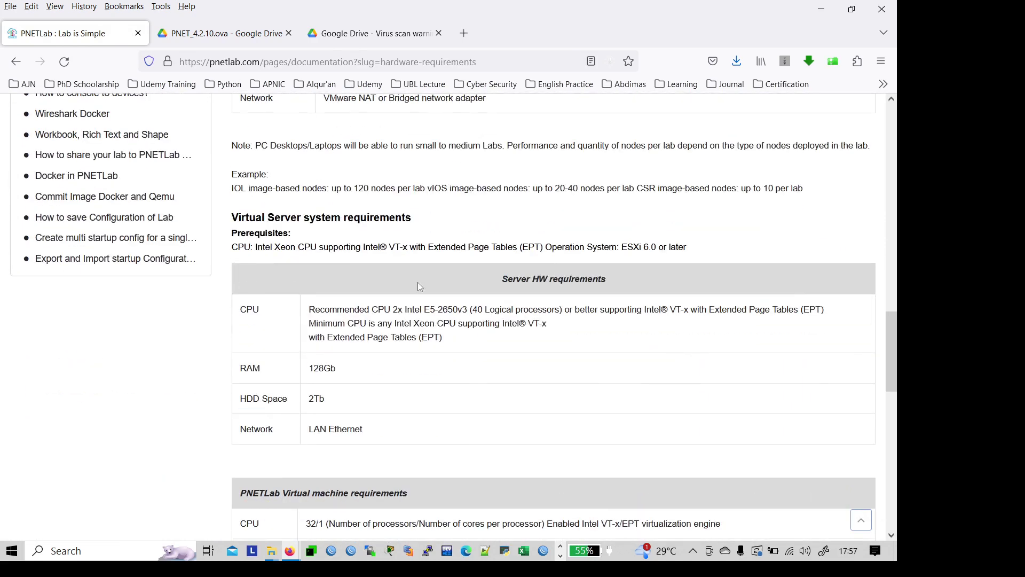
{"action": "scroll", "coordinate": [434, 286], "scroll_direction": "down", "scroll_amount": 4}
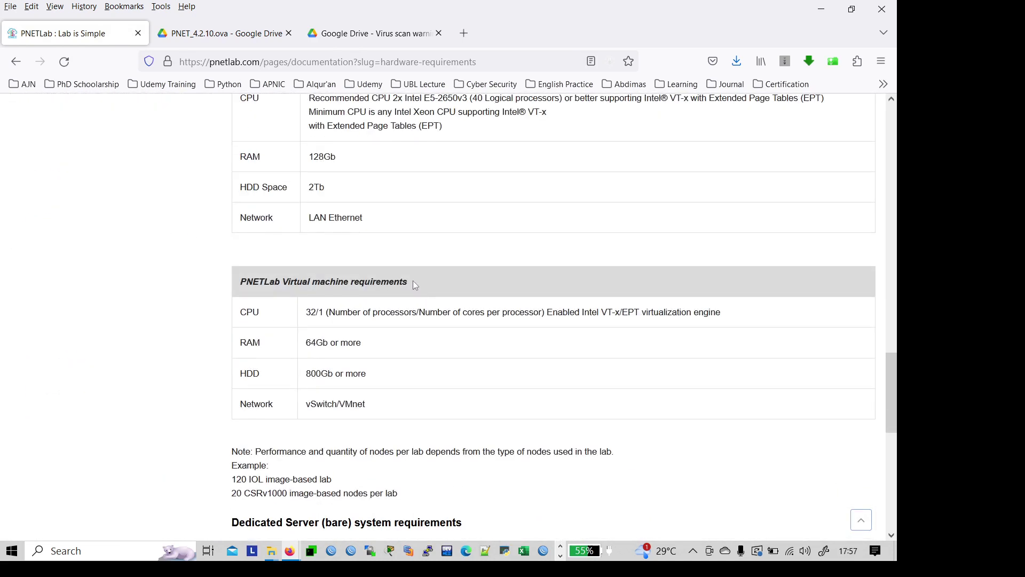
{"action": "scroll", "coordinate": [415, 285], "scroll_direction": "down", "scroll_amount": 3}
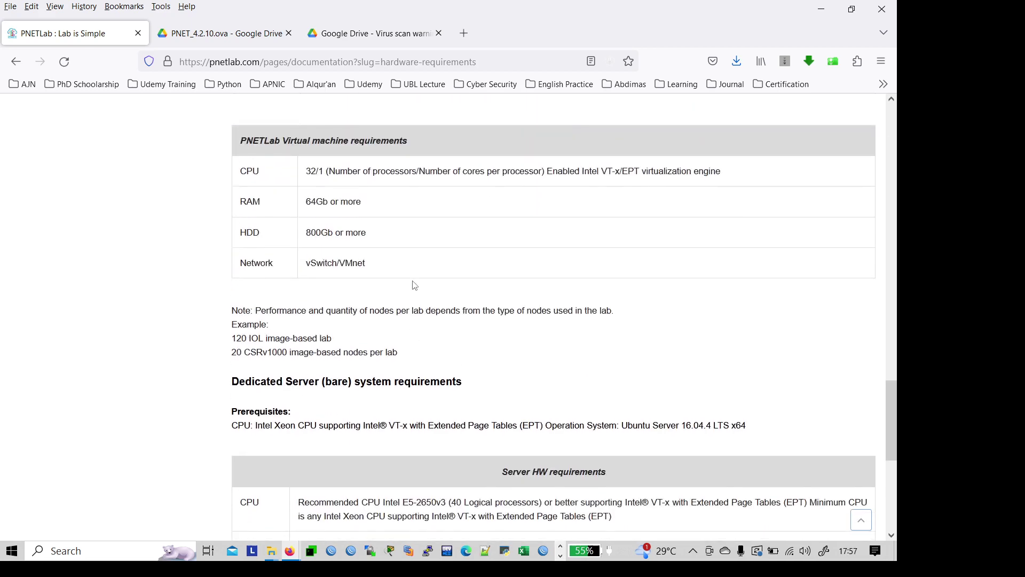
{"action": "scroll", "coordinate": [415, 284], "scroll_direction": "down", "scroll_amount": 3}
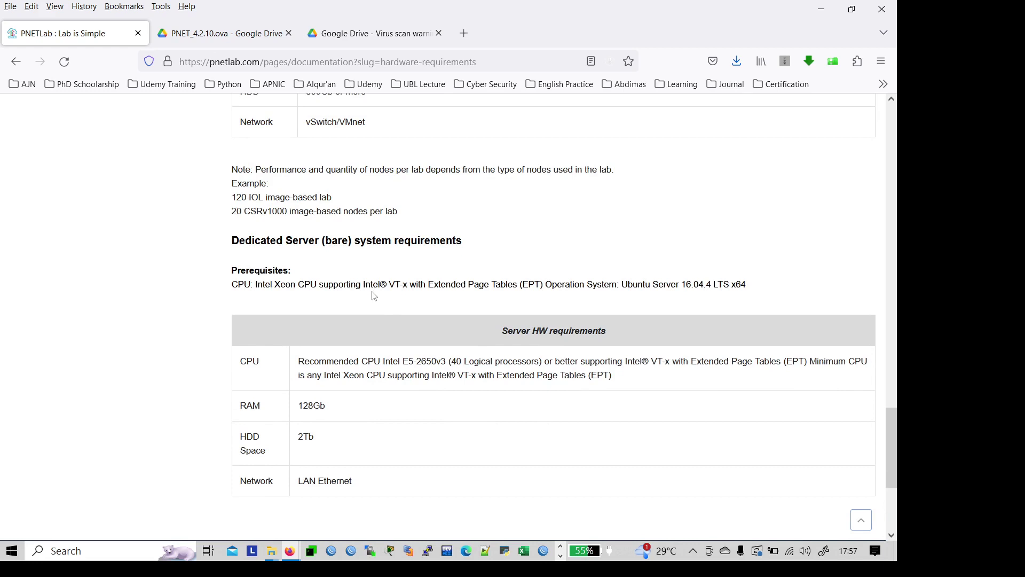
{"action": "scroll", "coordinate": [374, 296], "scroll_direction": "up", "scroll_amount": 4}
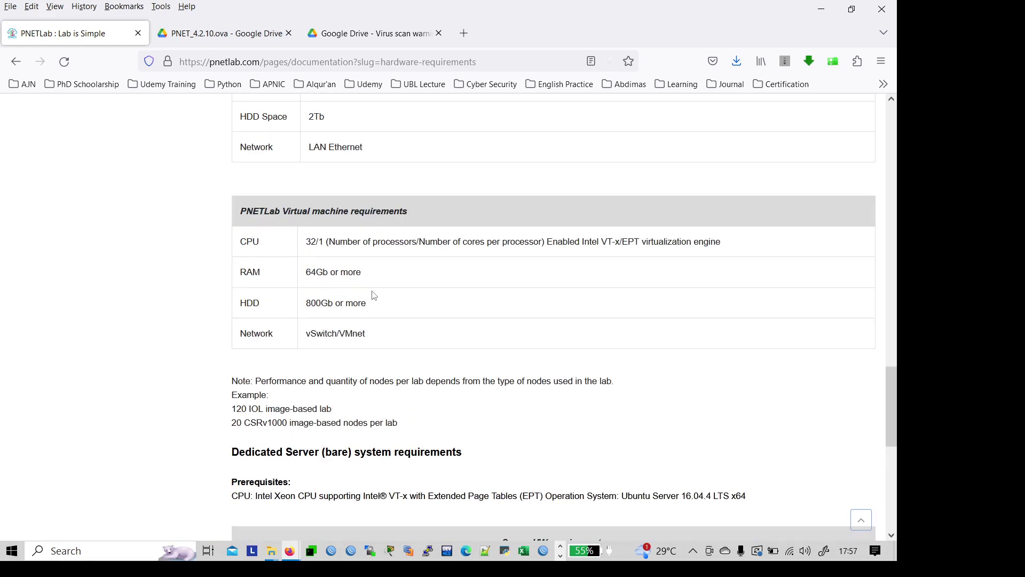
{"action": "key", "text": "alt+Tab"}
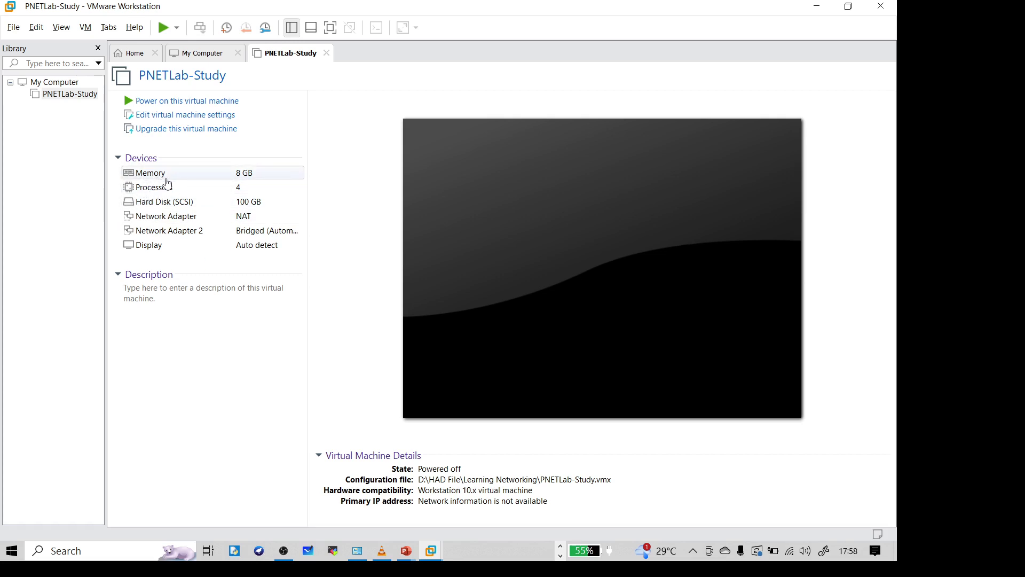
Step: Open PNETLab-Study's Virtual Machine Settings from its 8 GB Memory entry
{"action": "left_click", "coordinate": [154, 121]}
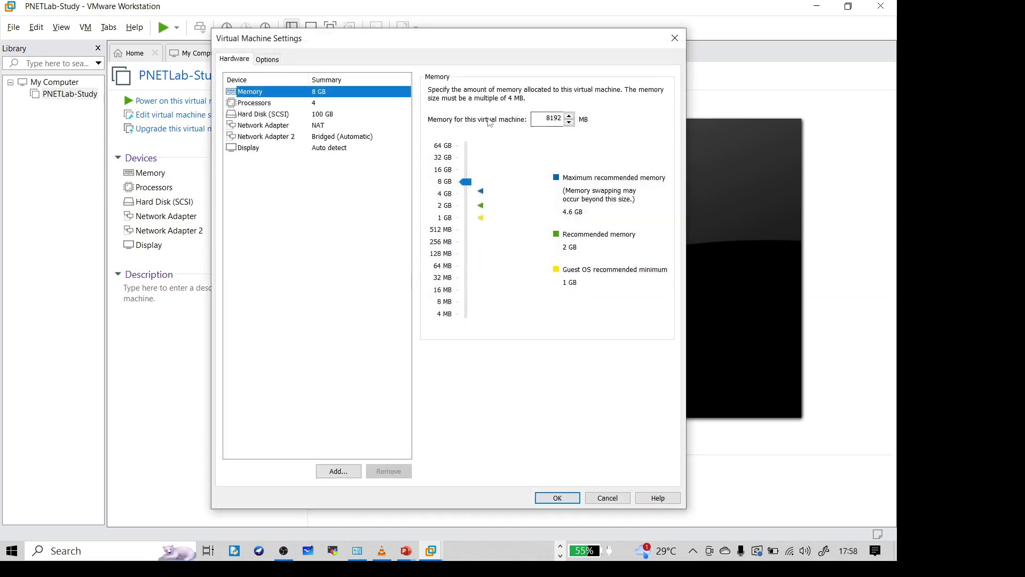
Step: Try 16 GB memory, revert to 8 GB, then review the processor and hard disk settings
{"action": "left_click", "coordinate": [447, 170]}
{"action": "left_click", "coordinate": [447, 184]}
{"action": "left_click", "coordinate": [279, 106]}
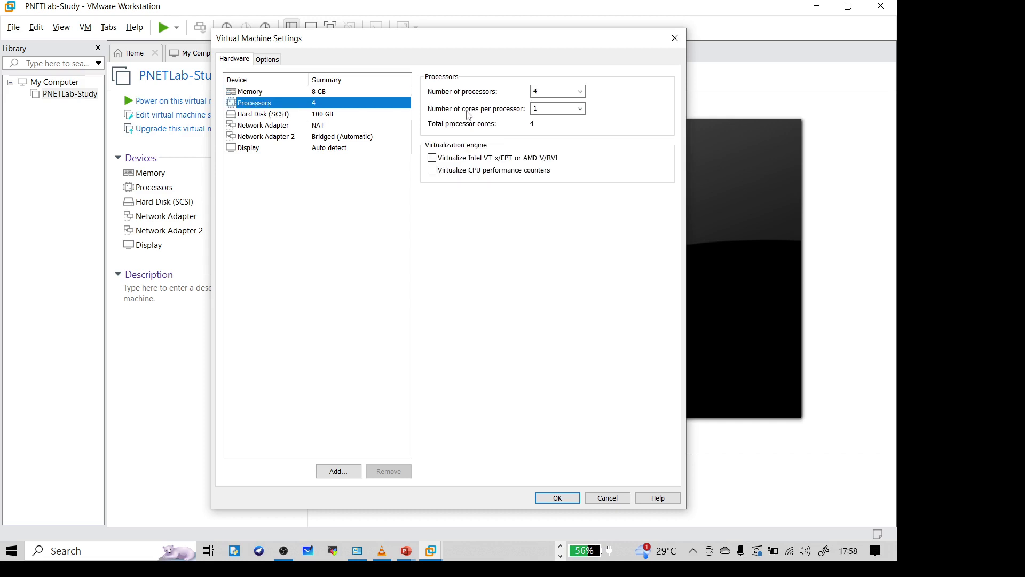
{"action": "left_click", "coordinate": [282, 114]}
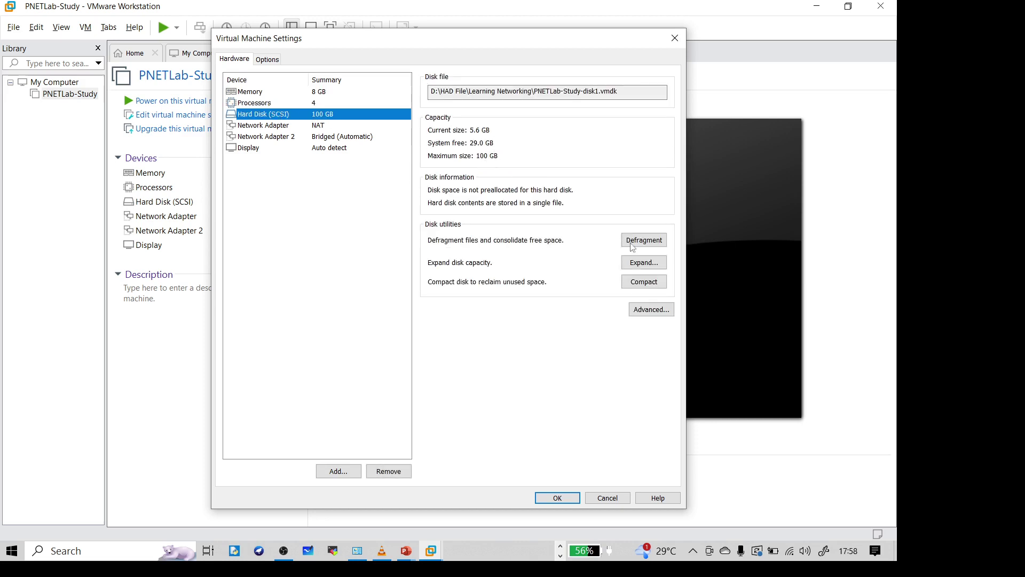
Step: Look at the disk expansion options and cancel, keeping the 100 GB maximum
{"action": "left_click", "coordinate": [639, 263]}
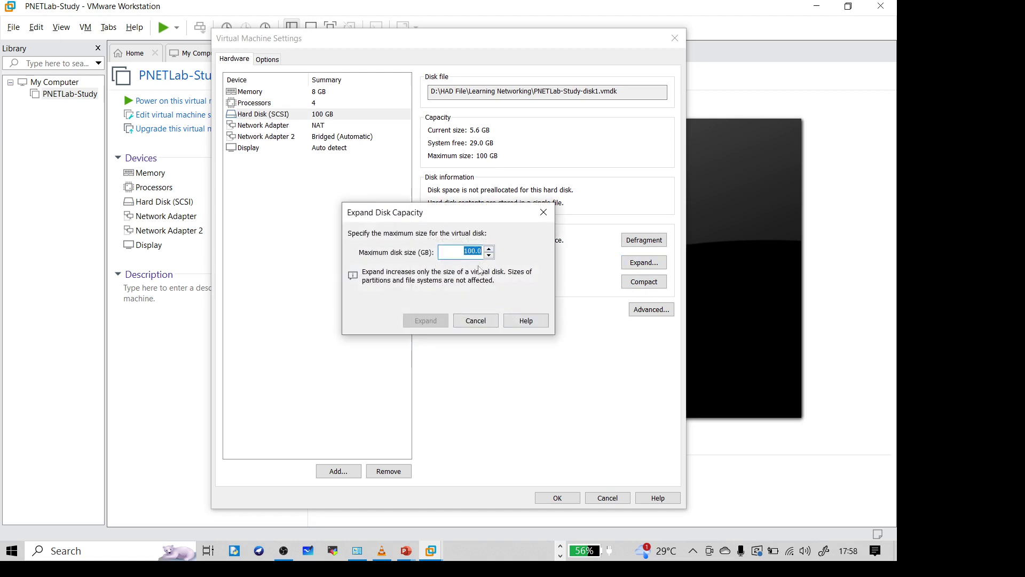
{"action": "left_click", "coordinate": [470, 252]}
{"action": "left_click", "coordinate": [476, 321]}
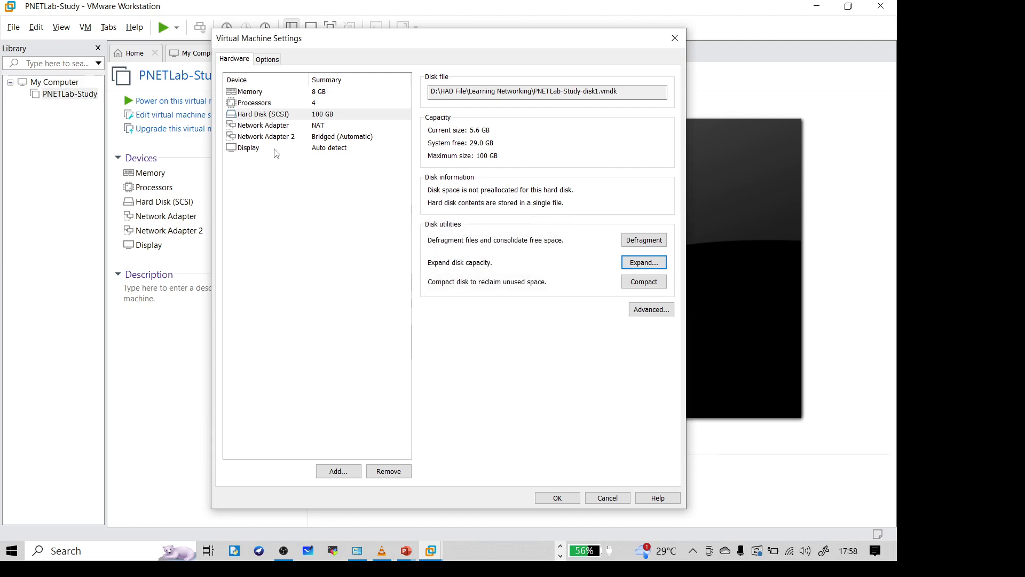
Step: Compare Network Adapter (NAT) with Network Adapter 2 (Bridged)
{"action": "left_click", "coordinate": [275, 127]}
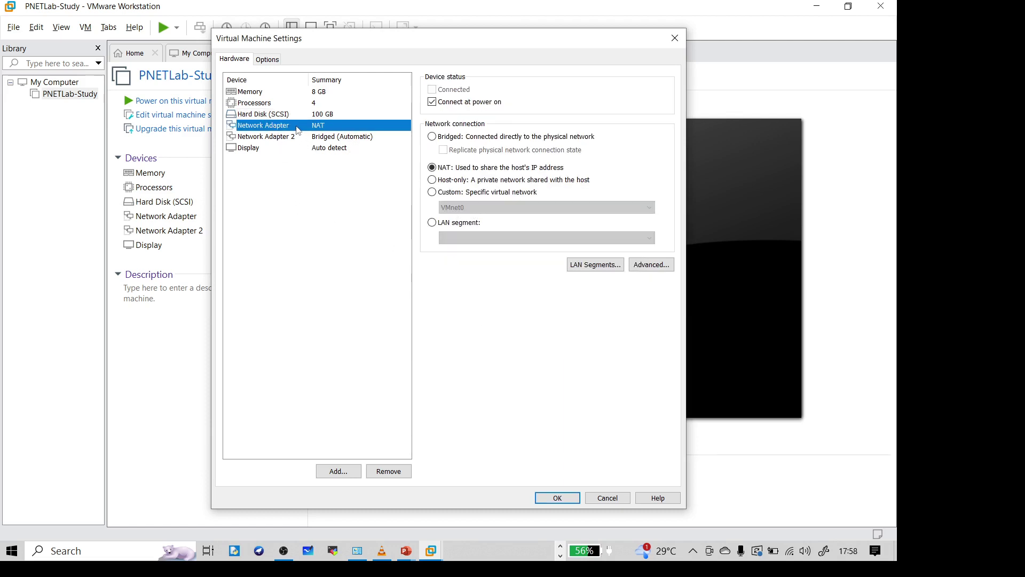
{"action": "left_click", "coordinate": [333, 140]}
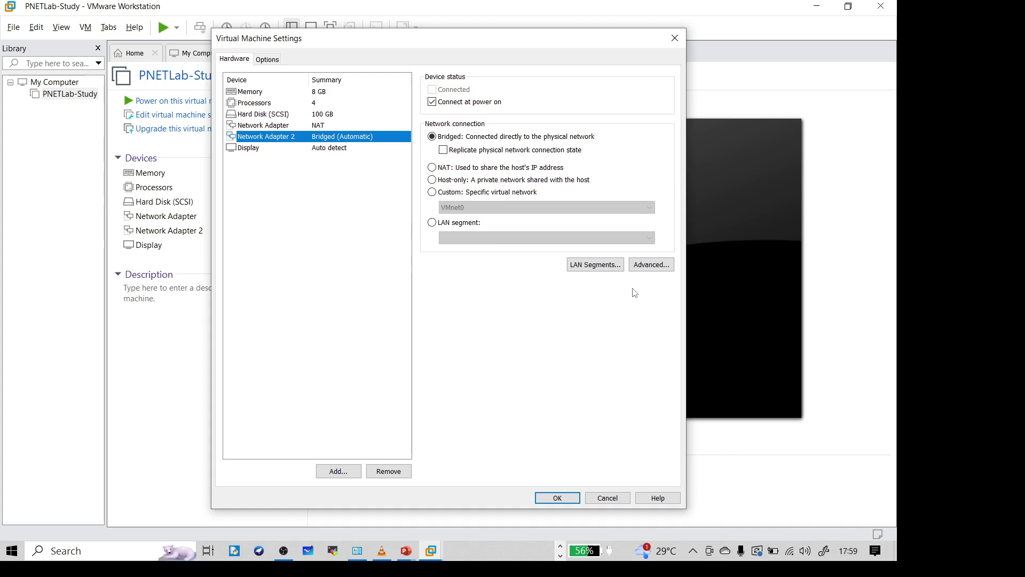
{"action": "left_click", "coordinate": [268, 130]}
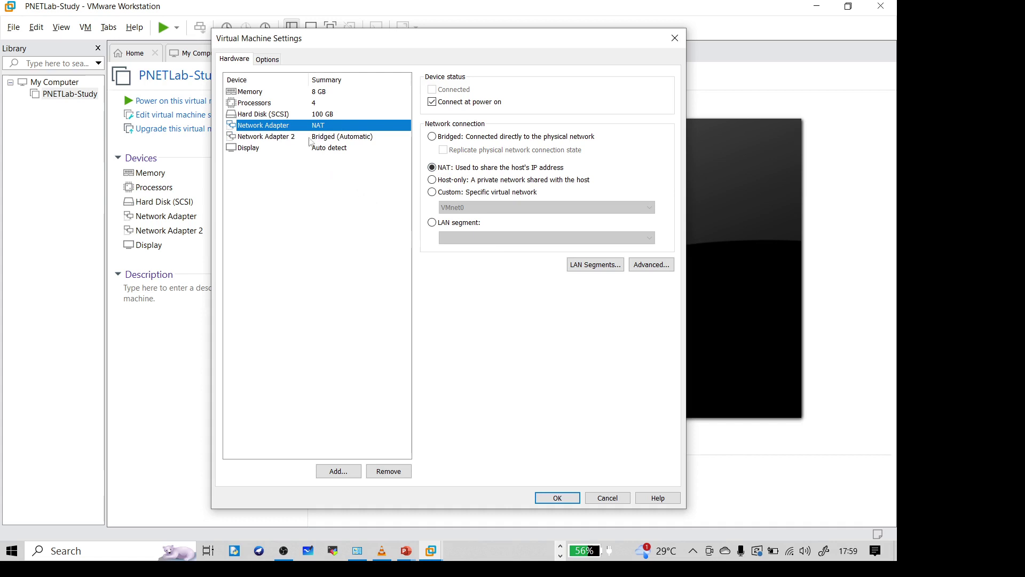
{"action": "left_click", "coordinate": [330, 137]}
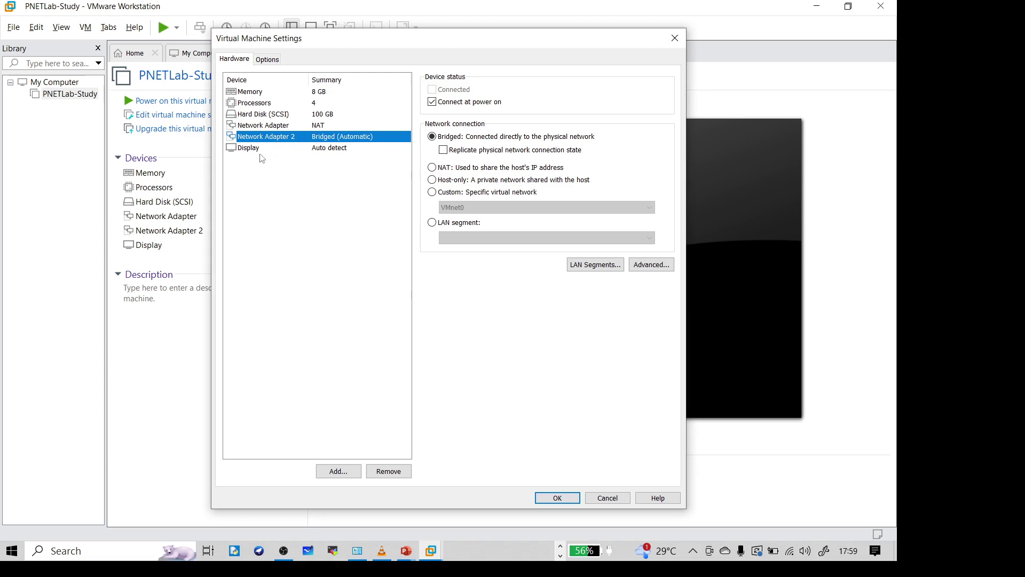
Step: Enable Intel VT-x/EPT or AMD-V/RVI virtualization for the VM's processors, then return to Firefox
{"action": "left_click", "coordinate": [262, 94]}
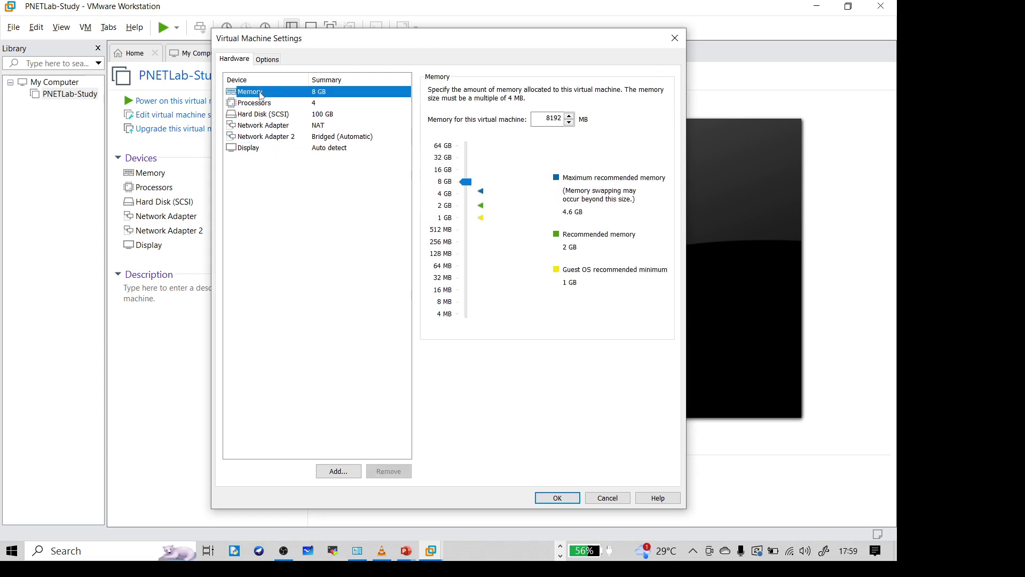
{"action": "left_click", "coordinate": [260, 105]}
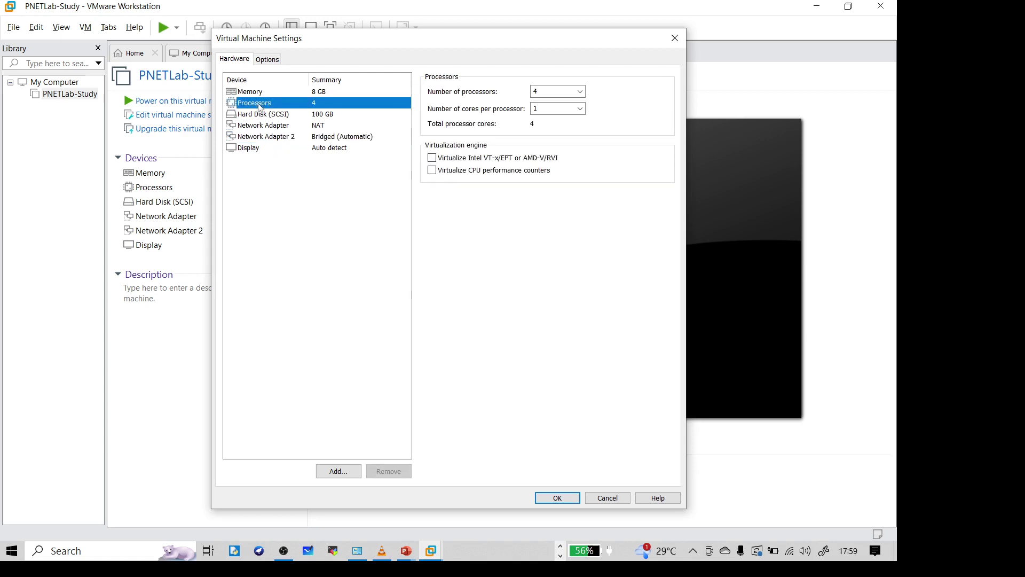
{"action": "left_click", "coordinate": [433, 159]}
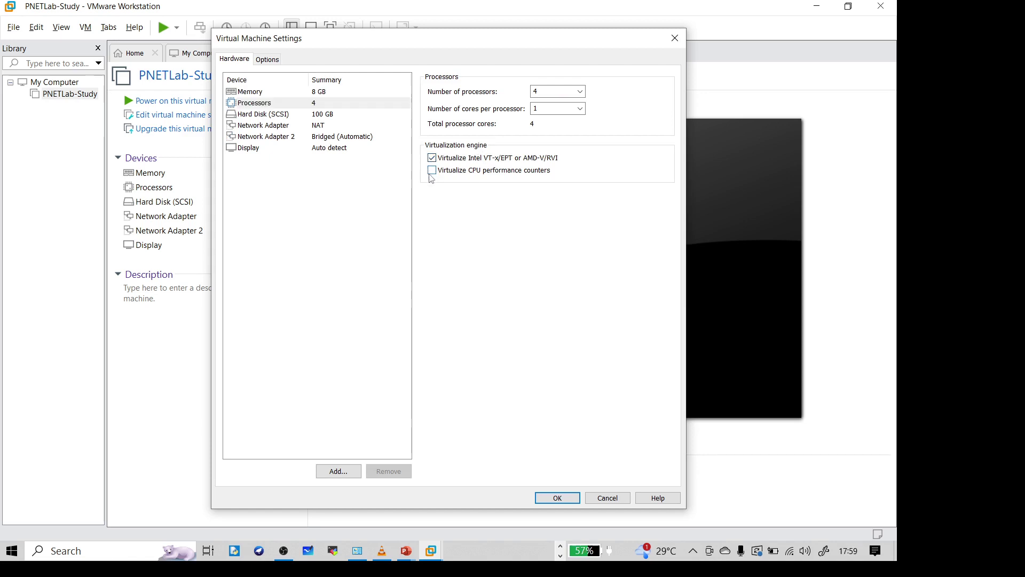
{"action": "key", "text": "alt+Tab"}
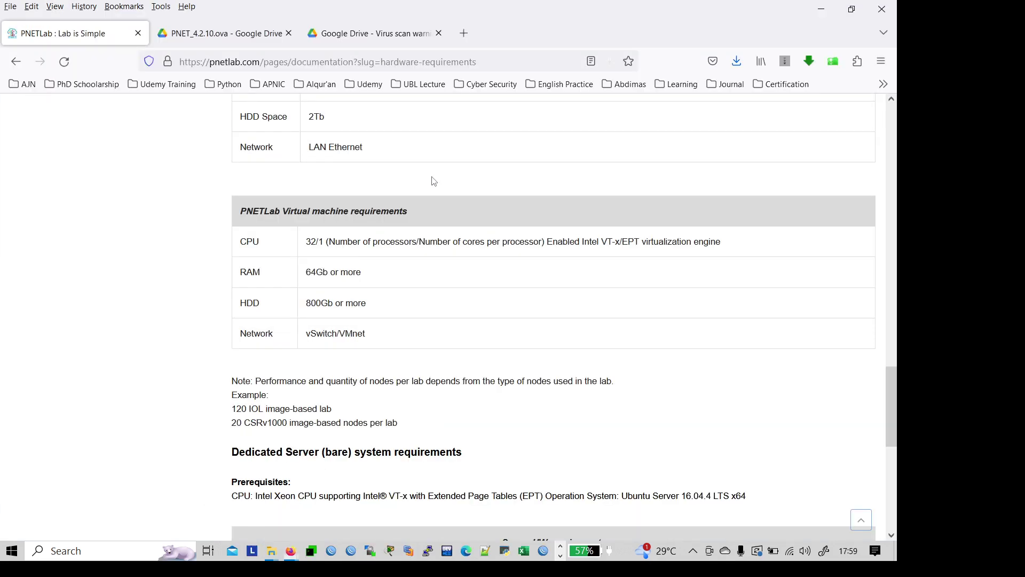
Step: Highlight the Intel VT-x requirement in the CPU row of the minimal PC/Laptop requirements table
{"action": "scroll", "coordinate": [331, 265], "scroll_direction": "up", "scroll_amount": 10}
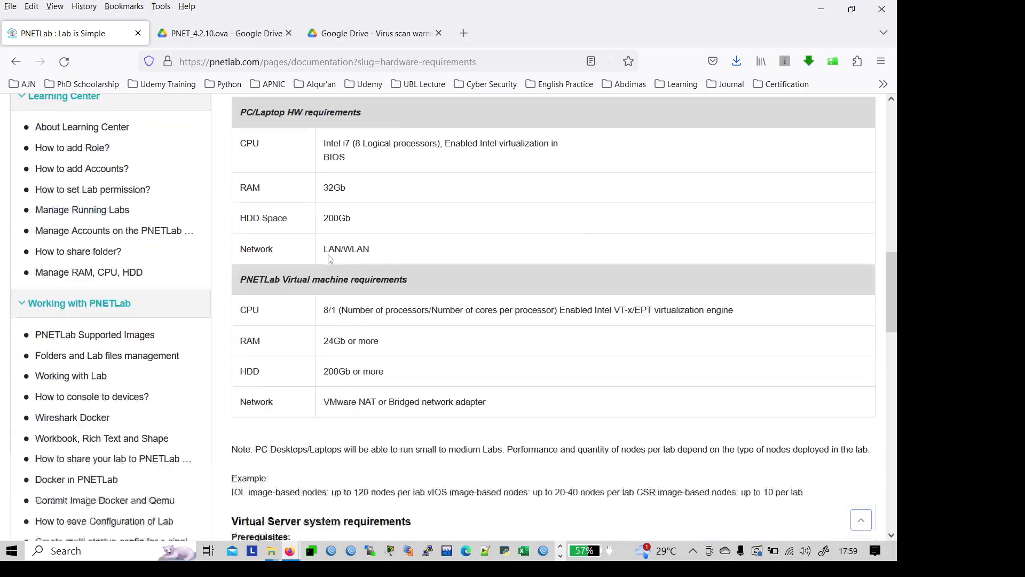
{"action": "scroll", "coordinate": [330, 259], "scroll_direction": "up", "scroll_amount": 3}
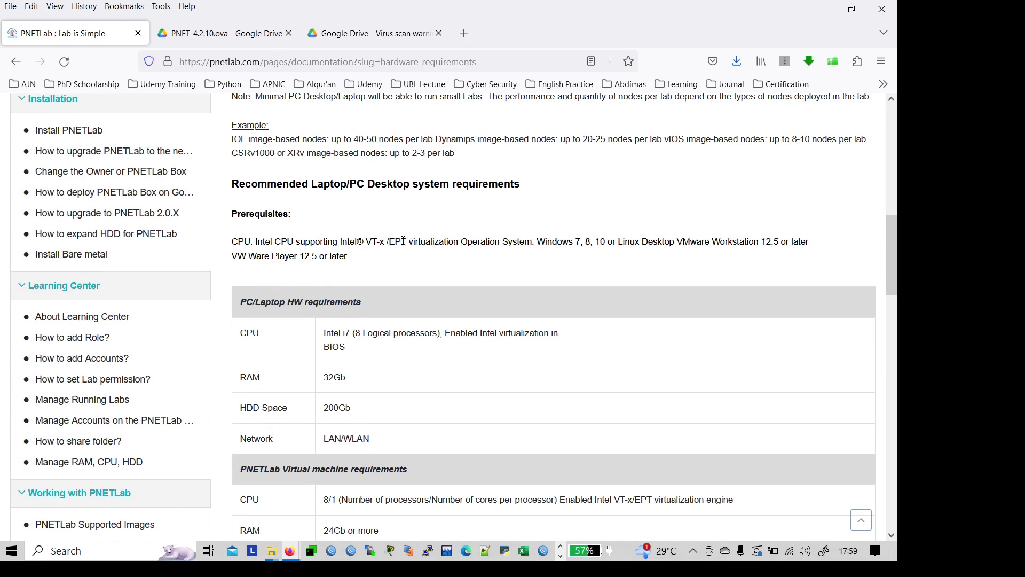
{"action": "scroll", "coordinate": [405, 241], "scroll_direction": "up", "scroll_amount": 10}
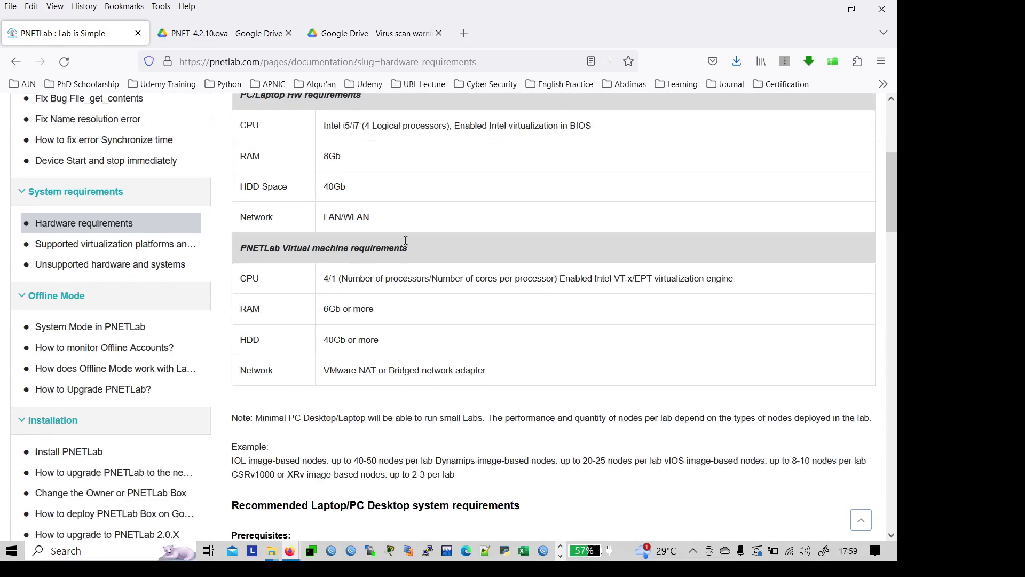
{"action": "scroll", "coordinate": [407, 244], "scroll_direction": "down", "scroll_amount": 3}
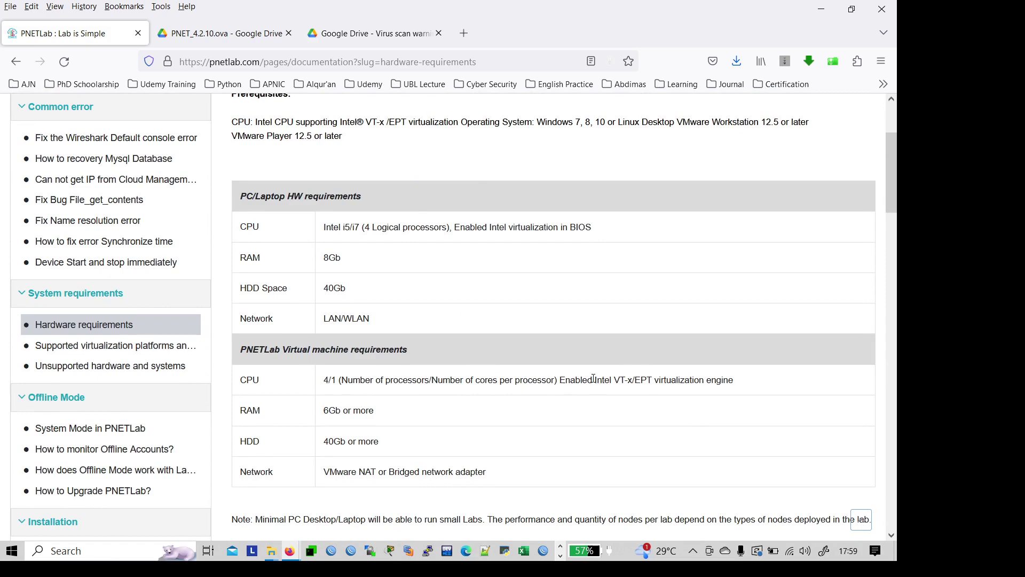
{"action": "left_click_drag", "start_coordinate": [594, 379], "coordinate": [624, 380]}
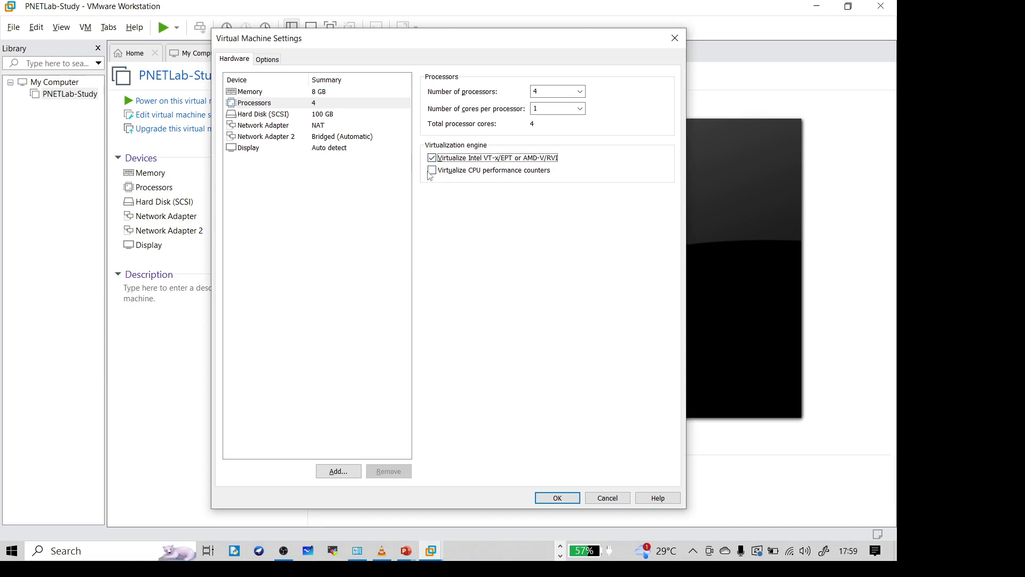
Step: Keep CPU performance counters off and remove the NAT Network Adapter
{"action": "left_click", "coordinate": [433, 172]}
{"action": "left_click", "coordinate": [432, 173]}
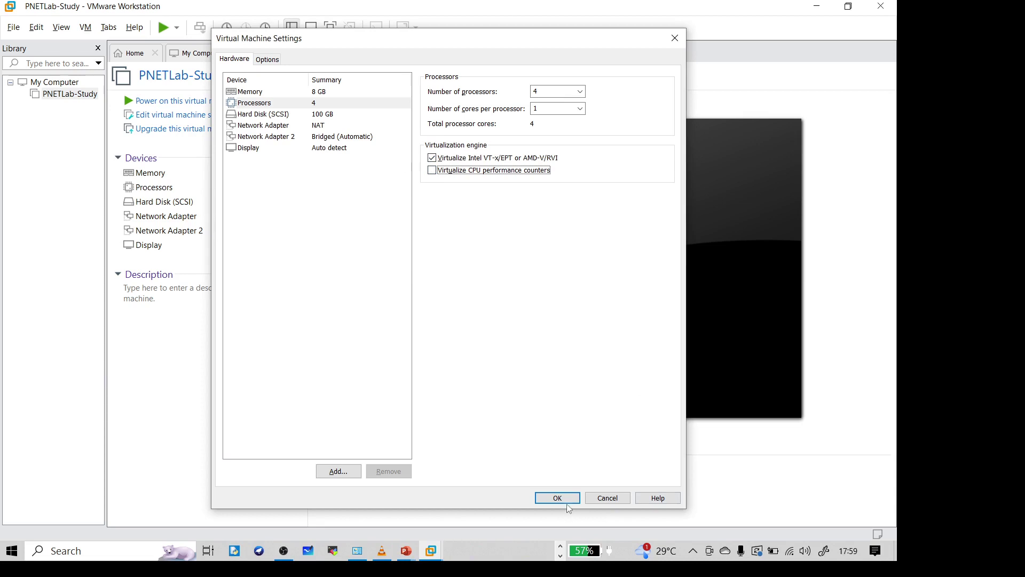
{"action": "left_click", "coordinate": [278, 138]}
{"action": "left_click", "coordinate": [279, 126]}
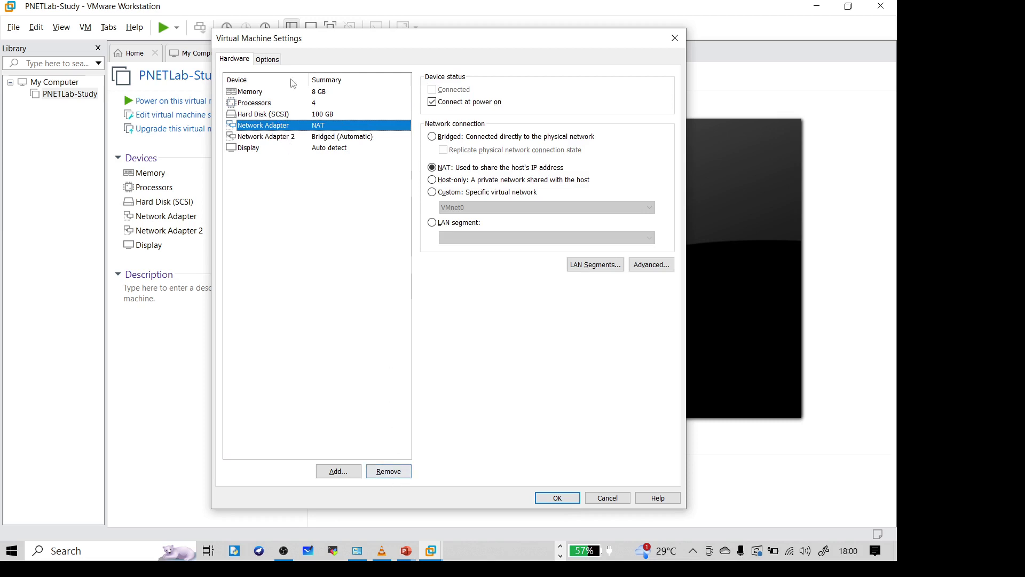
{"action": "left_click", "coordinate": [386, 473]}
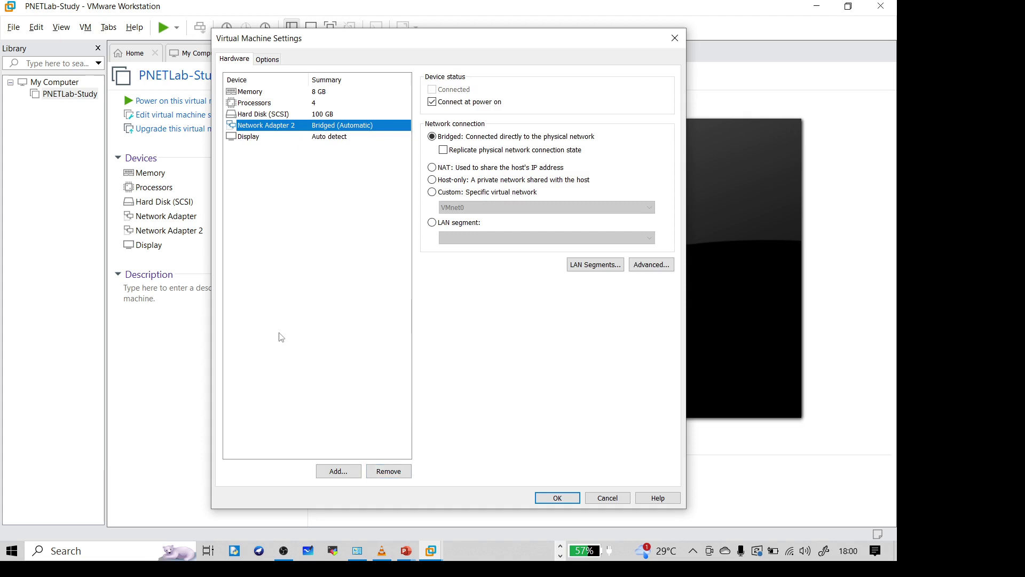
Step: Close the Add Hardware Wizard without adding anything and save the VM settings
{"action": "left_click", "coordinate": [339, 471]}
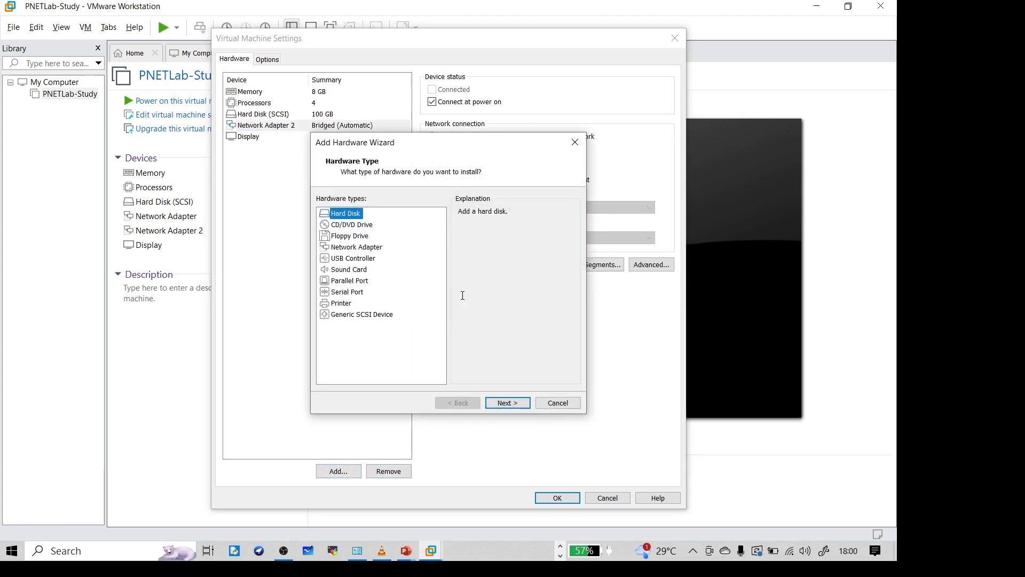
{"action": "left_click", "coordinate": [557, 402]}
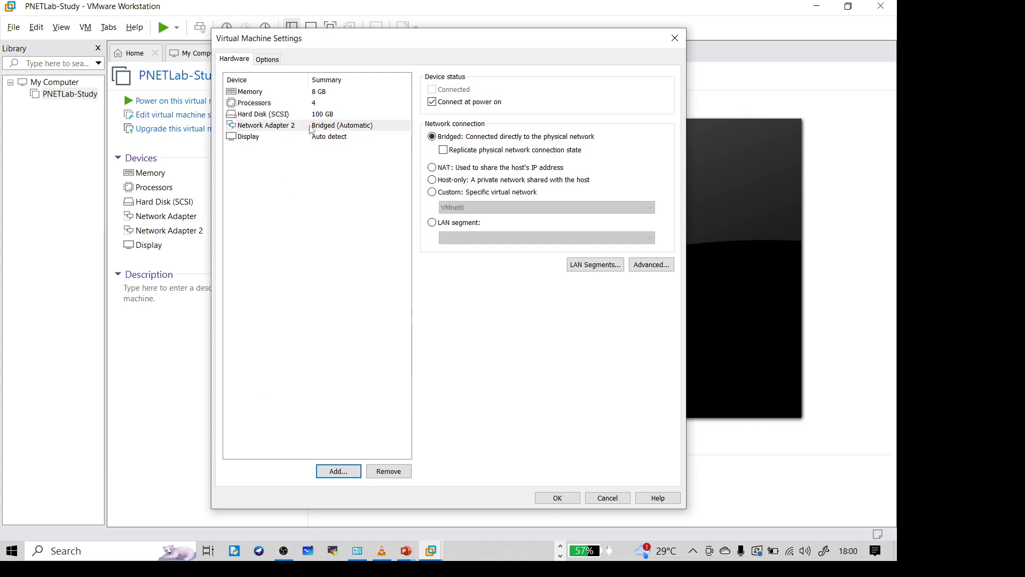
{"action": "left_click", "coordinate": [557, 498]}
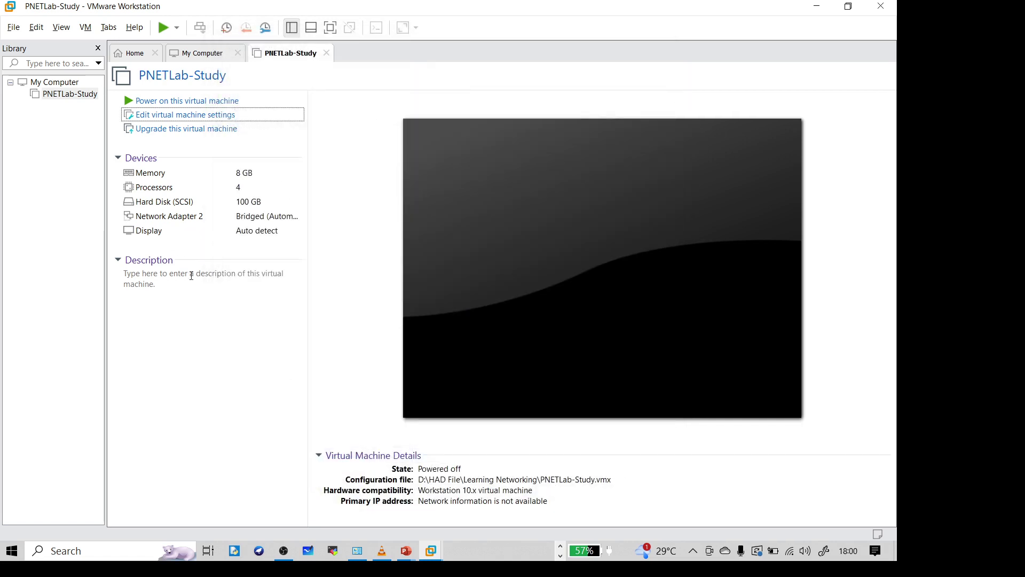
Step: Try powering on PNETLab-Study and dismiss the not-enough-memory errors
{"action": "left_click", "coordinate": [161, 30]}
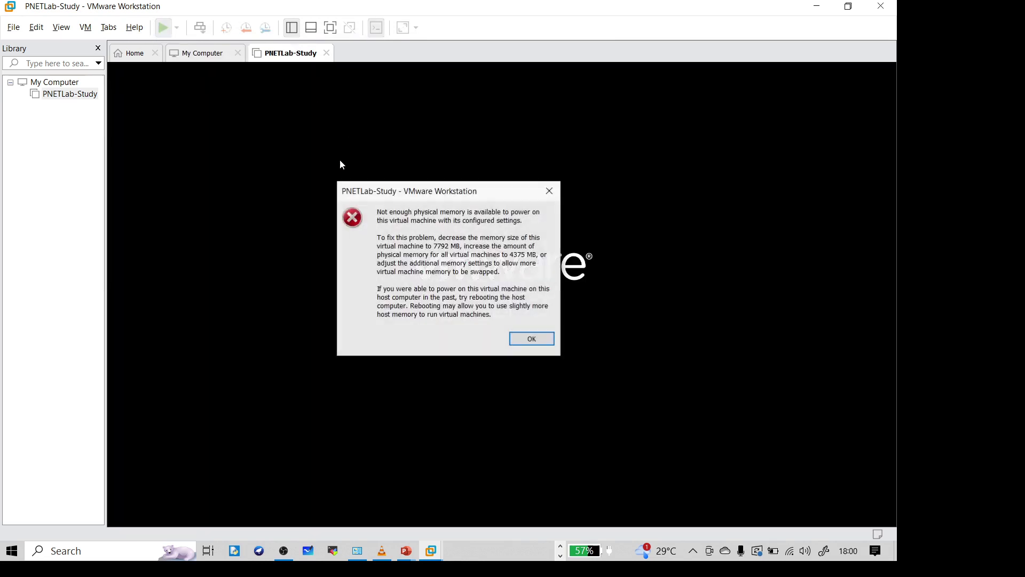
{"action": "left_click", "coordinate": [548, 190]}
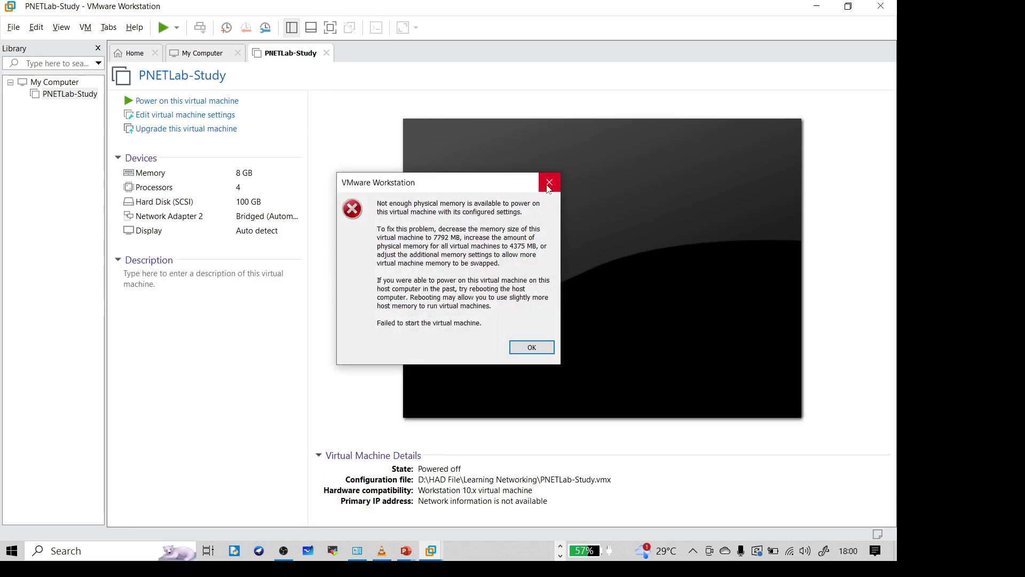
{"action": "left_click", "coordinate": [548, 190]}
Step: Reduce the VM's memory to 4 GB (4096 MB) and save
{"action": "double_click", "coordinate": [148, 175]}
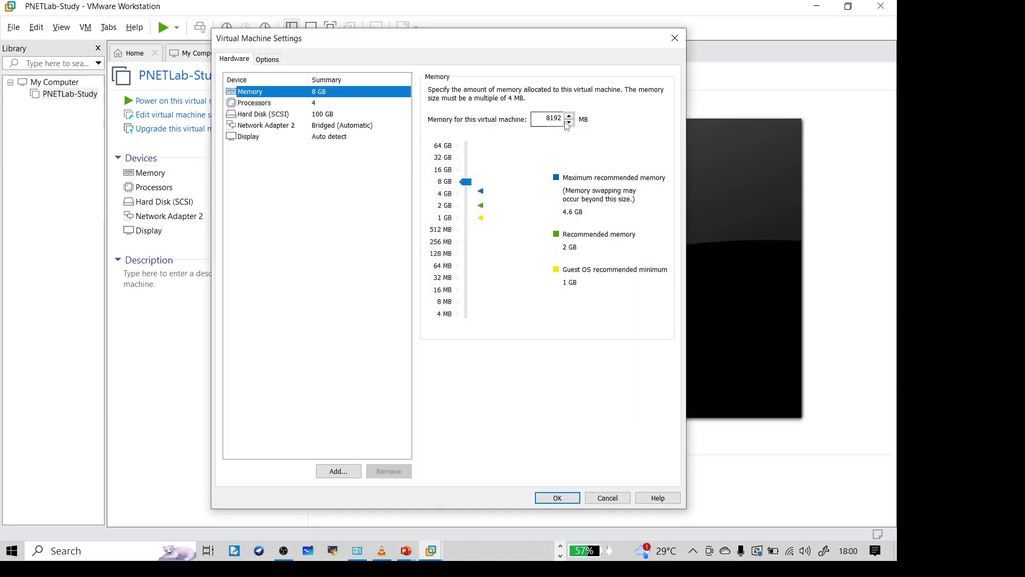
{"action": "left_click_drag", "start_coordinate": [465, 185], "coordinate": [465, 194]}
{"action": "left_click", "coordinate": [568, 502]}
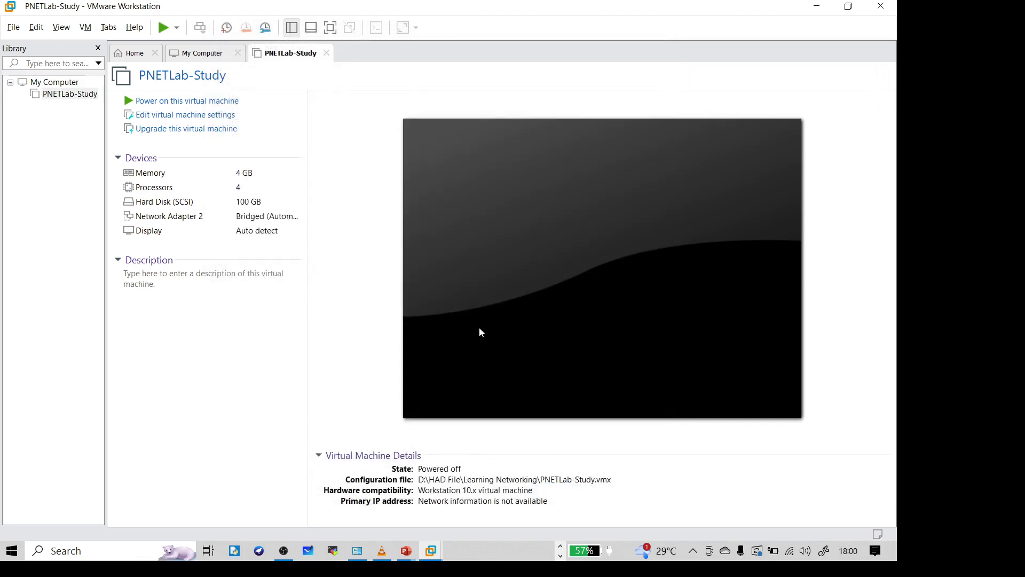
Step: Power on PNETLab-Study and check the 8Gb RAM requirement in Firefox
{"action": "left_click", "coordinate": [169, 28]}
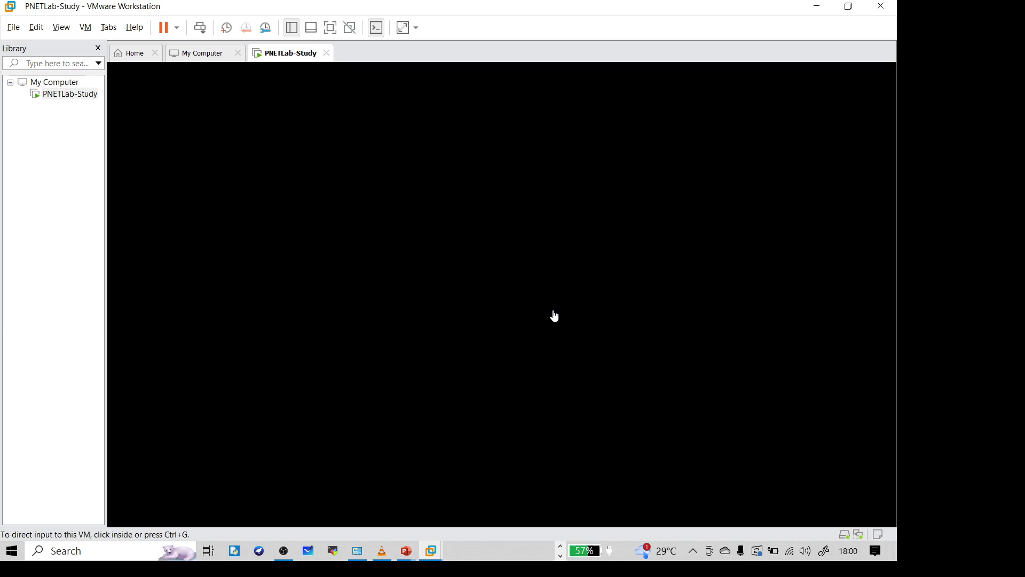
{"action": "key", "text": "alt+Tab"}
{"action": "scroll", "coordinate": [461, 165], "scroll_direction": "up", "scroll_amount": 4}
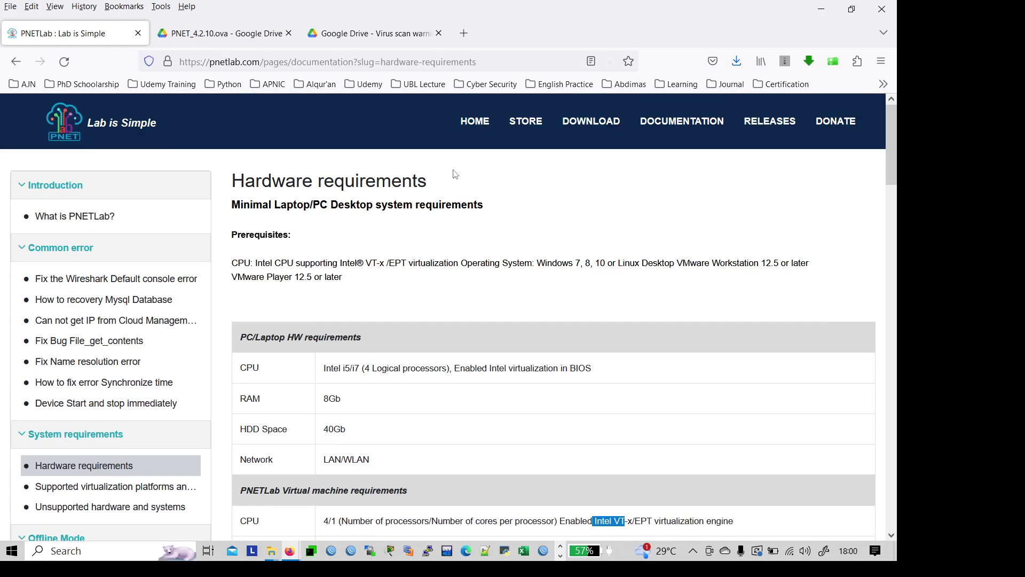
{"action": "scroll", "coordinate": [450, 174], "scroll_direction": "down", "scroll_amount": 5}
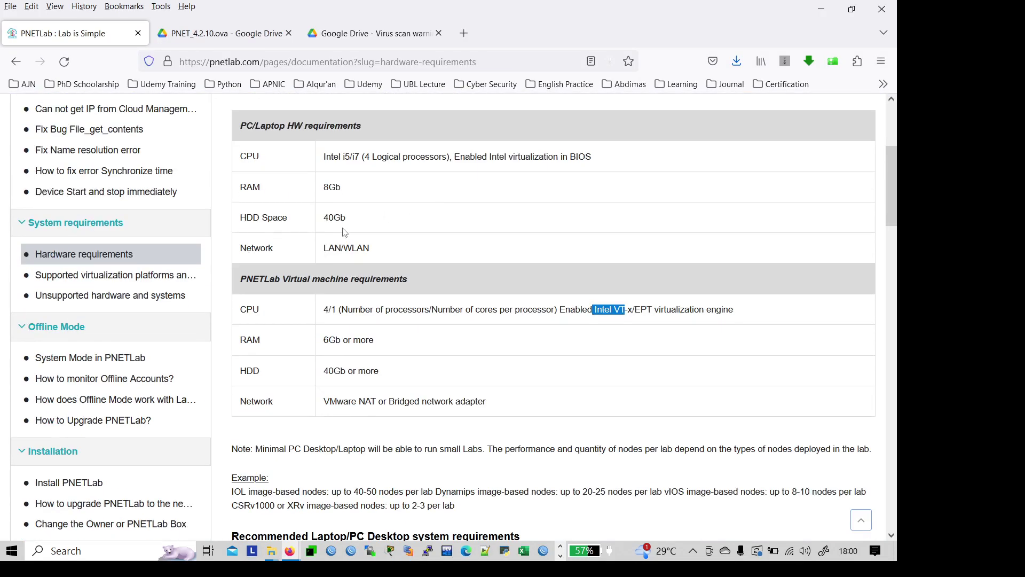
{"action": "double_click", "coordinate": [328, 186]}
{"action": "key", "text": "alt+Tab"}
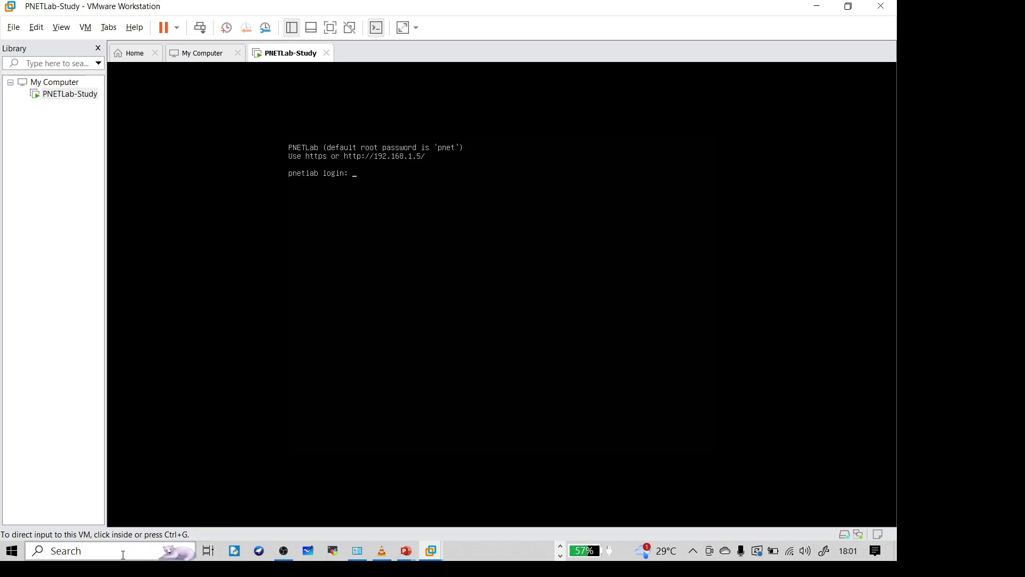
Step: Once the VM reaches its 192.168.1.5 login prompt, minimize VMware to show Firefox
{"action": "mouse_move", "coordinate": [362, 554]}
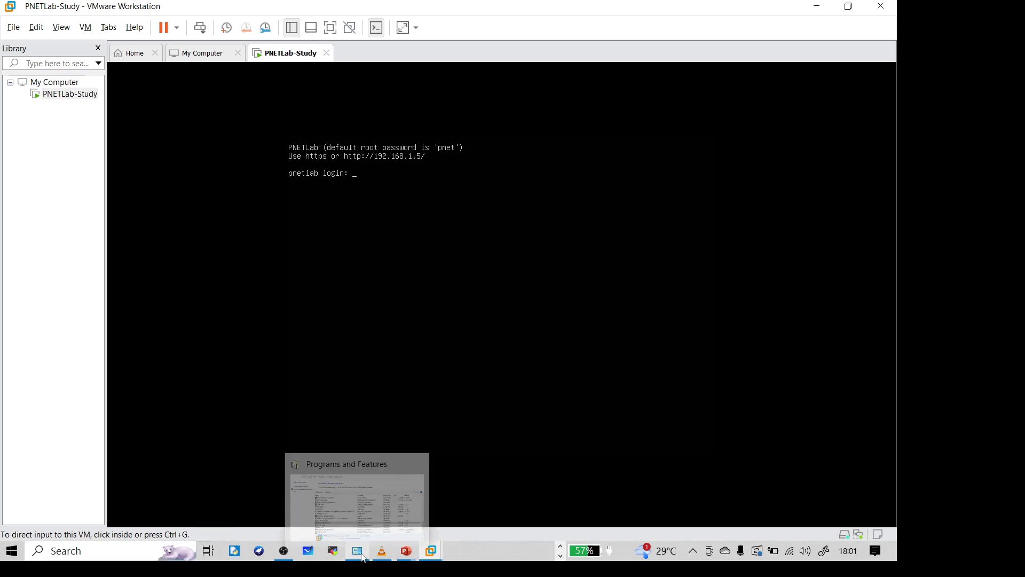
{"action": "key", "text": "alt+Tab"}
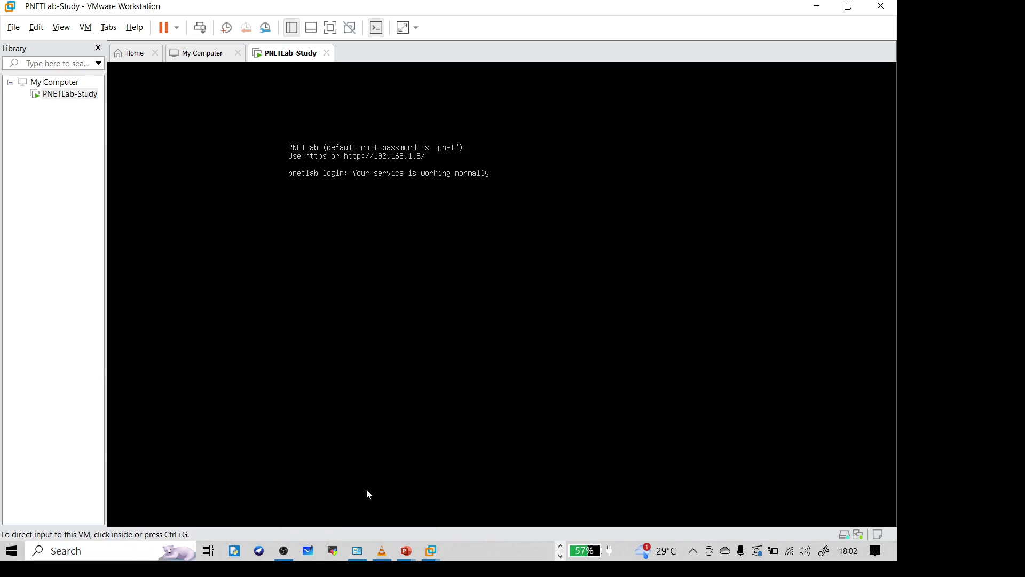
{"action": "left_click", "coordinate": [804, 8]}
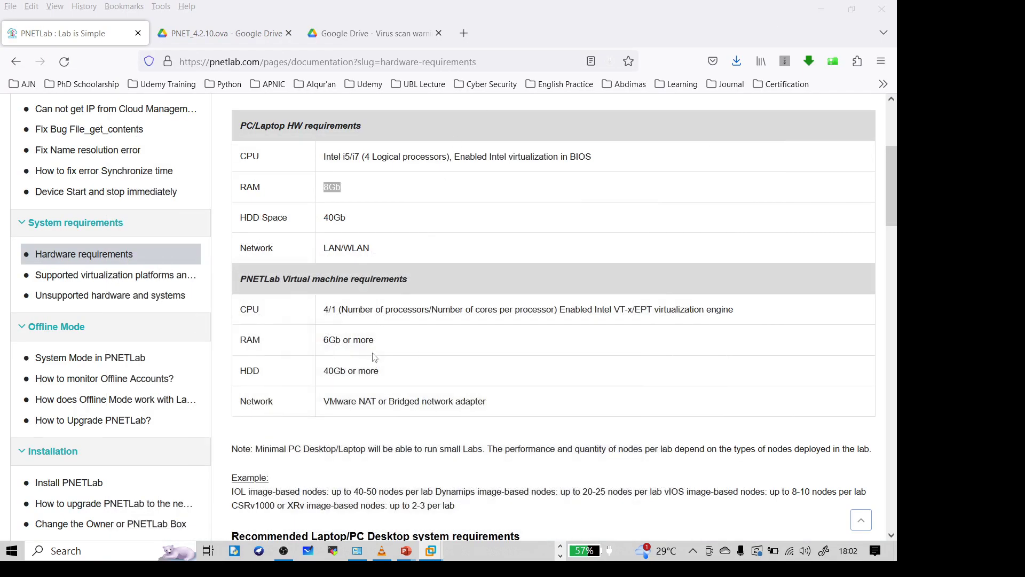
Step: Open a new Firefox tab, ping 192.168.1.5 from Command Prompt, and return to Firefox
{"action": "left_click", "coordinate": [464, 34]}
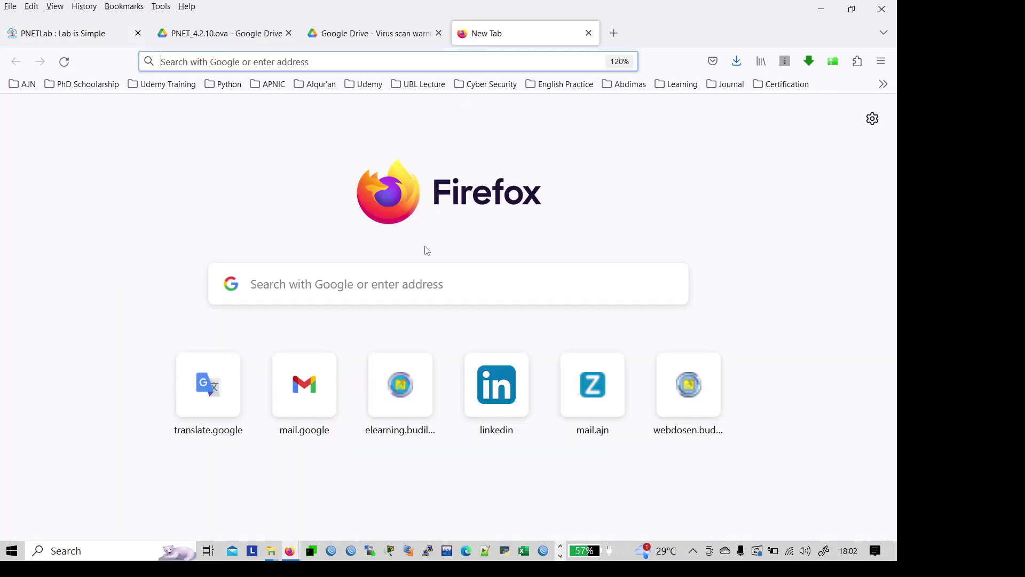
{"action": "key", "text": "super+r"}
{"action": "type", "text": "cmd"}
{"action": "key", "text": "Return"}
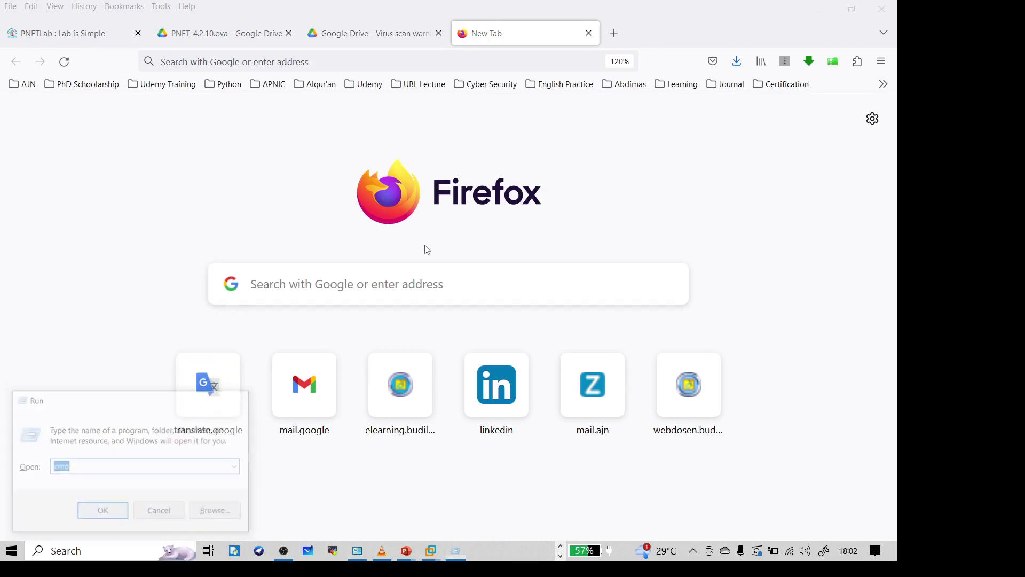
{"action": "type", "text": "pign"}
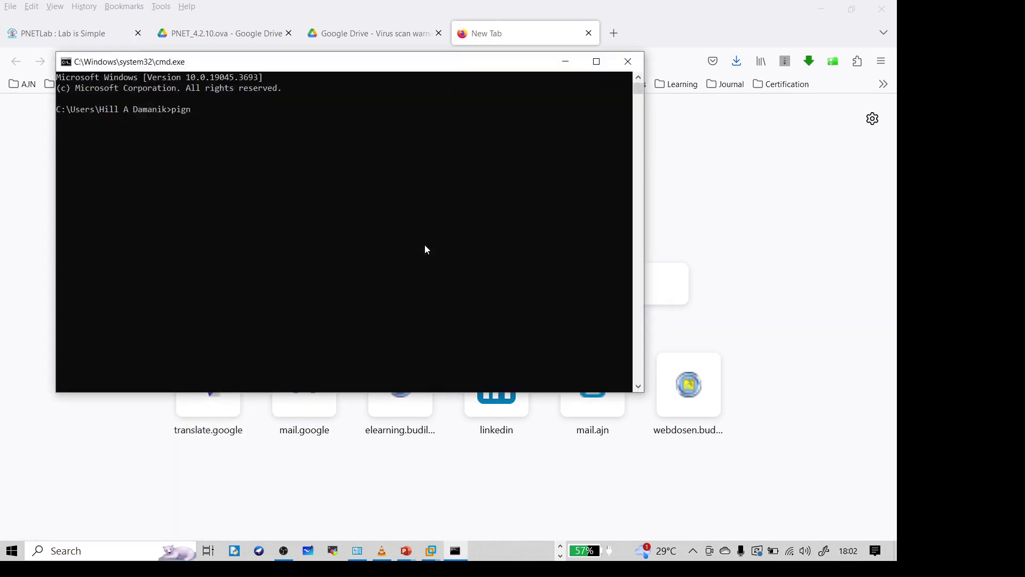
{"action": "type", "text": " 10"}
{"action": "key", "text": "BackSpace"}
{"action": "key", "text": "BackSpace"}
{"action": "key", "text": "BackSpace"}
{"action": "key", "text": "BackSpace"}
{"action": "key", "text": "BackSpace"}
{"action": "type", "text": "ng 192.168.1.5"}
{"action": "key", "text": "Return"}
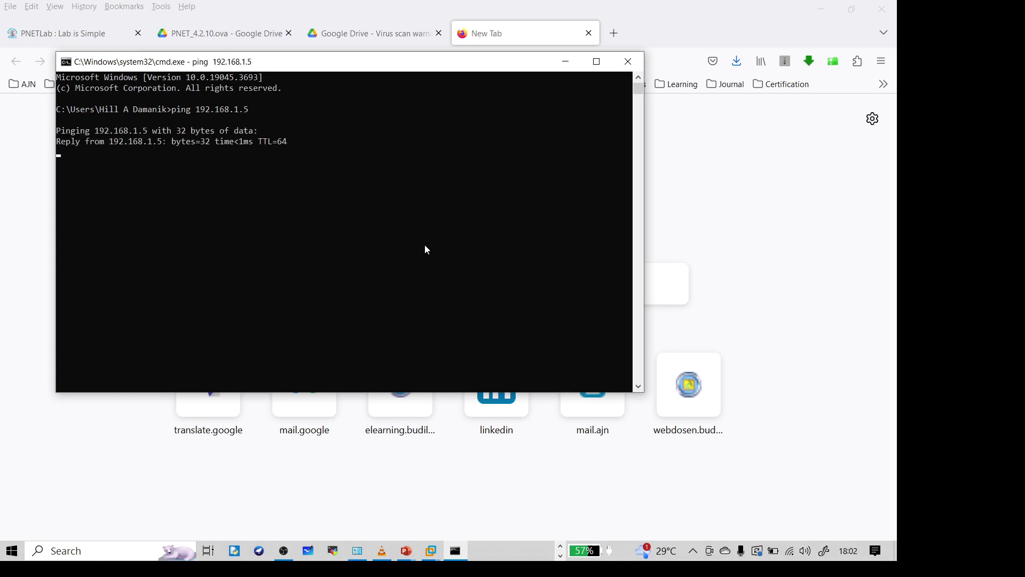
{"action": "left_click", "coordinate": [603, 13]}
{"action": "left_click", "coordinate": [342, 61]}
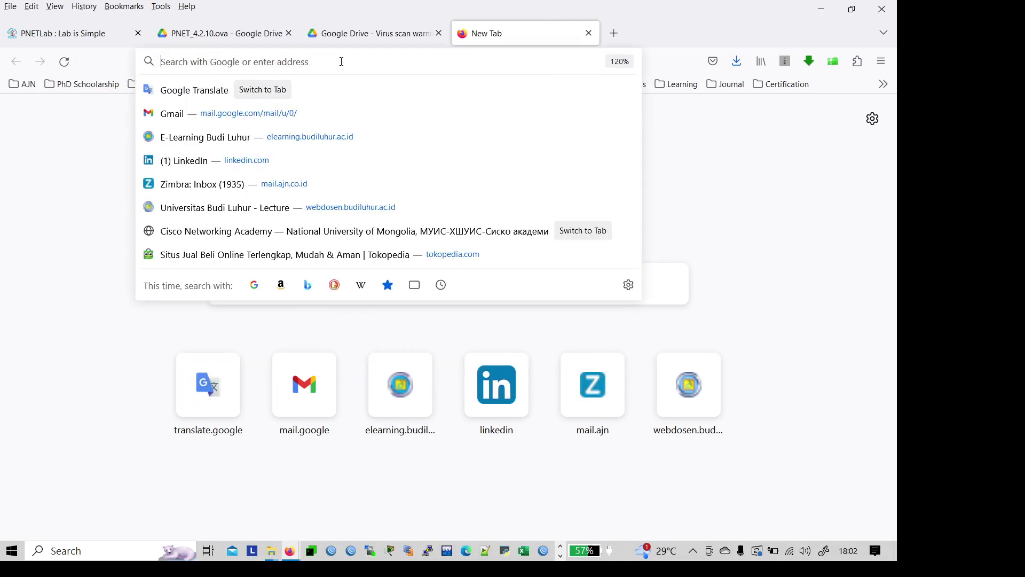
Step: Enter 192.168.1.5 in the address bar, dropping the autofill suggestion, and load it
{"action": "type", "text": "192.168"}
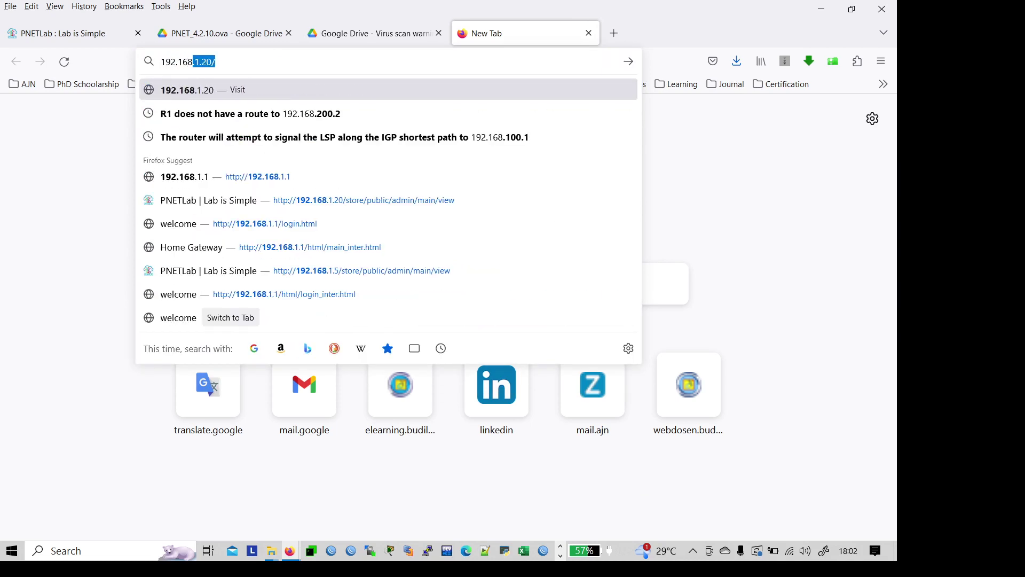
{"action": "type", "text": ".1.5"}
{"action": "key", "text": "Escape"}
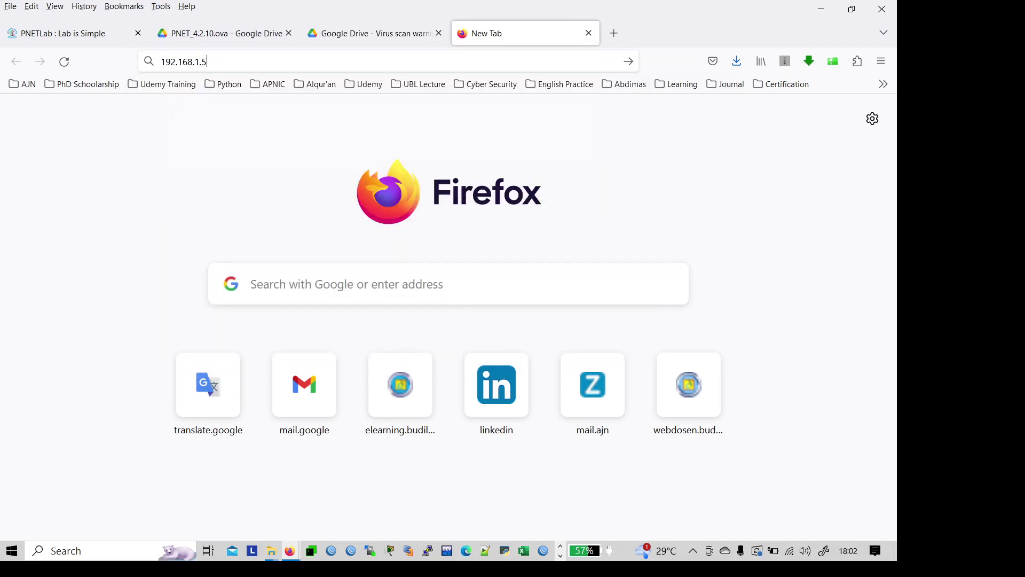
{"action": "key", "text": "Return"}
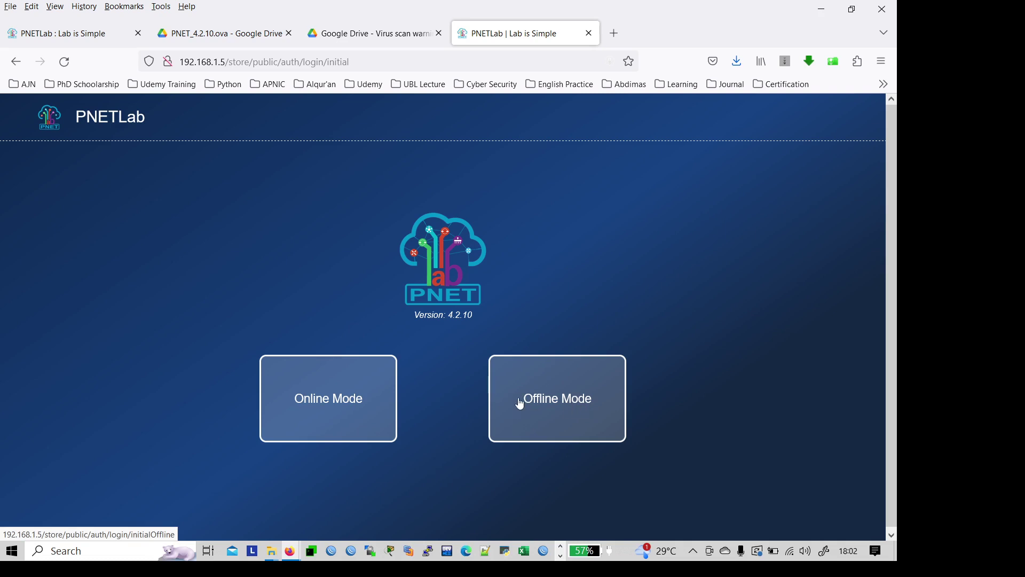
Step: Switch PNETLab to Offline Mode and enter the default admin username and password
{"action": "left_click", "coordinate": [589, 396]}
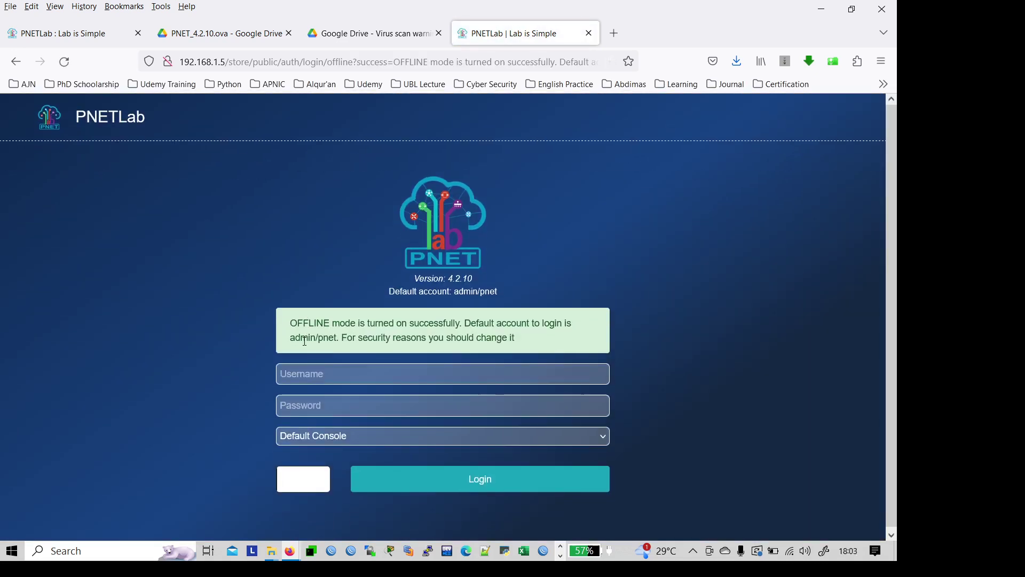
{"action": "left_click", "coordinate": [322, 374]}
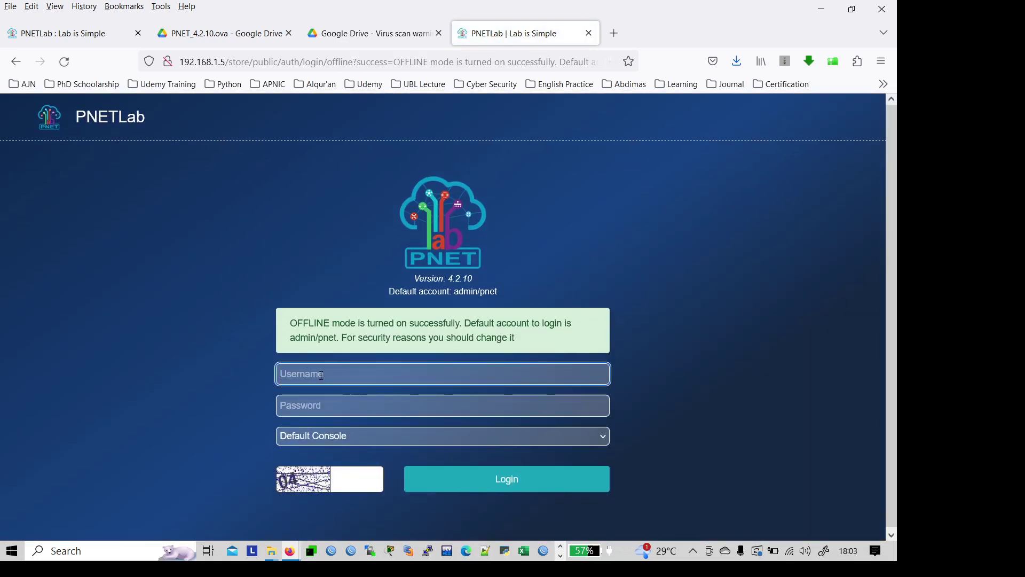
{"action": "type", "text": "admin"}
{"action": "key", "text": "Tab"}
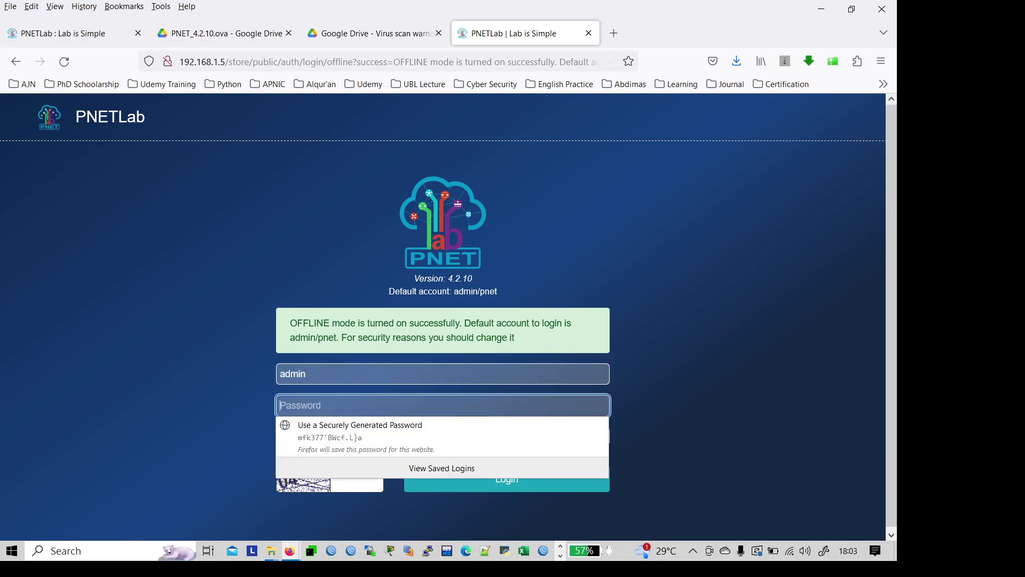
{"action": "type", "text": "pn"}
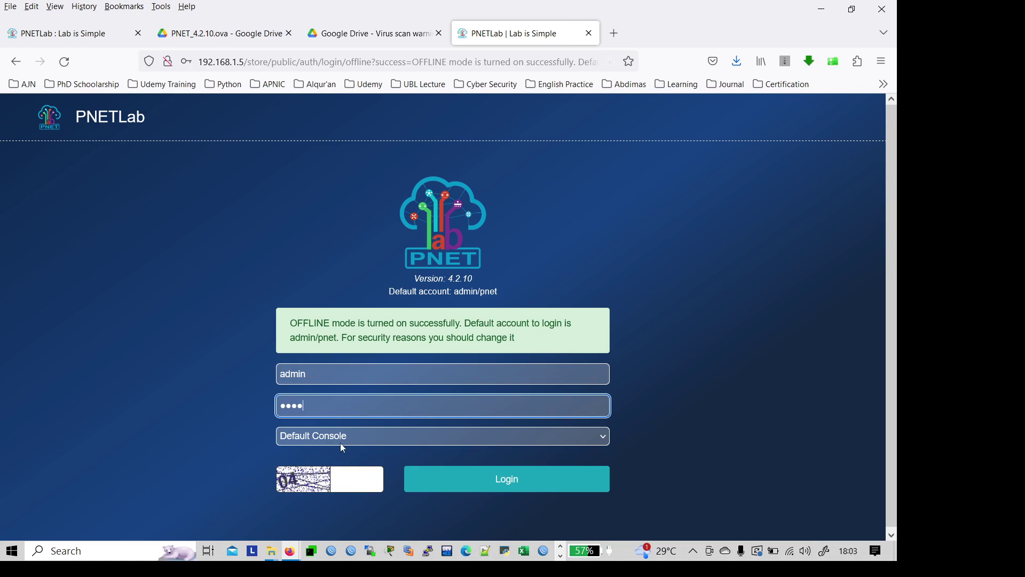
Step: Log in with HTML Console as the console type, declining Firefox's offer to save the login
{"action": "left_click", "coordinate": [342, 444]}
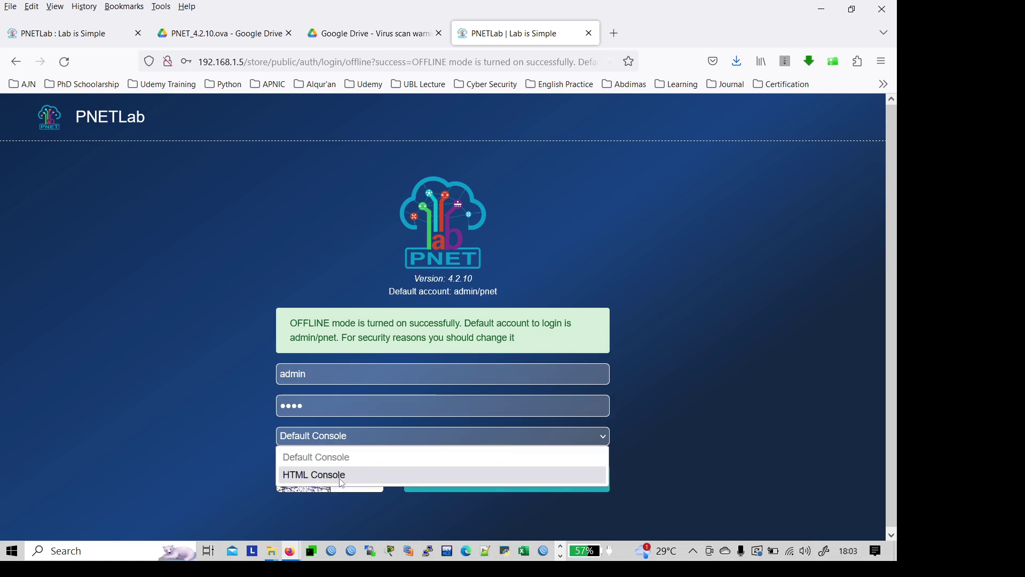
{"action": "left_click", "coordinate": [342, 476]}
{"action": "left_click", "coordinate": [332, 442]}
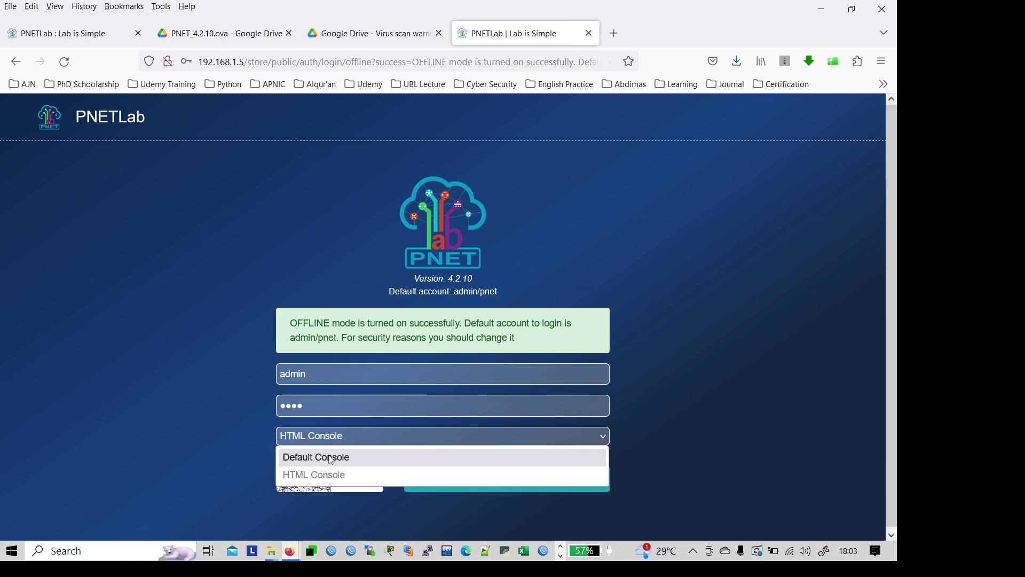
{"action": "left_click", "coordinate": [329, 455]}
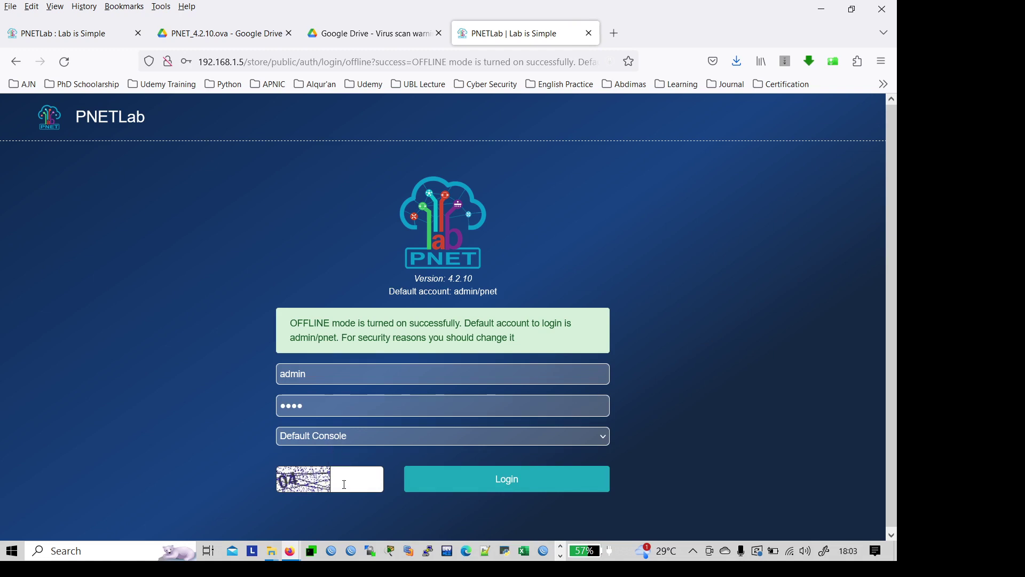
{"action": "left_click", "coordinate": [346, 439]}
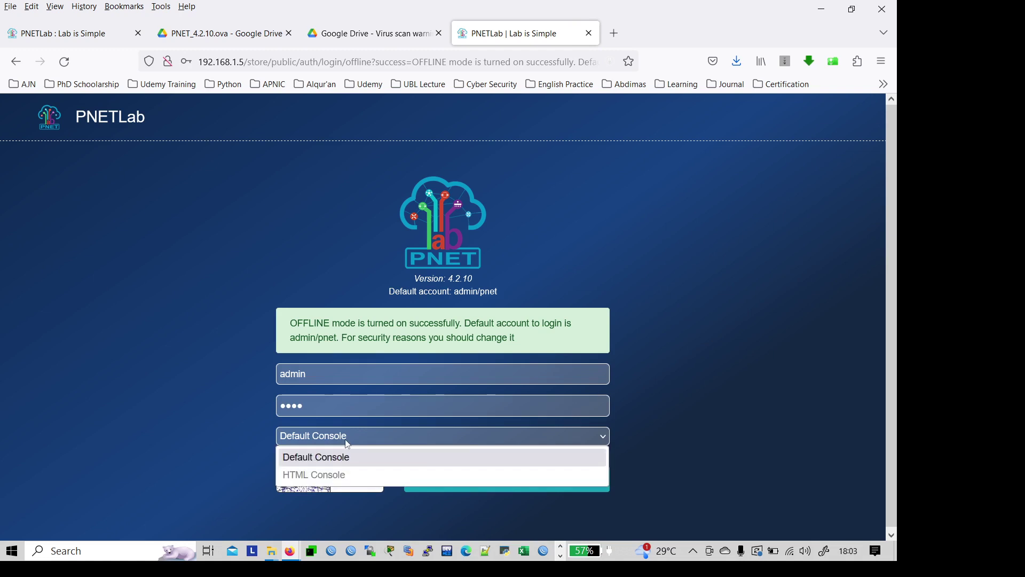
{"action": "left_click", "coordinate": [345, 475]}
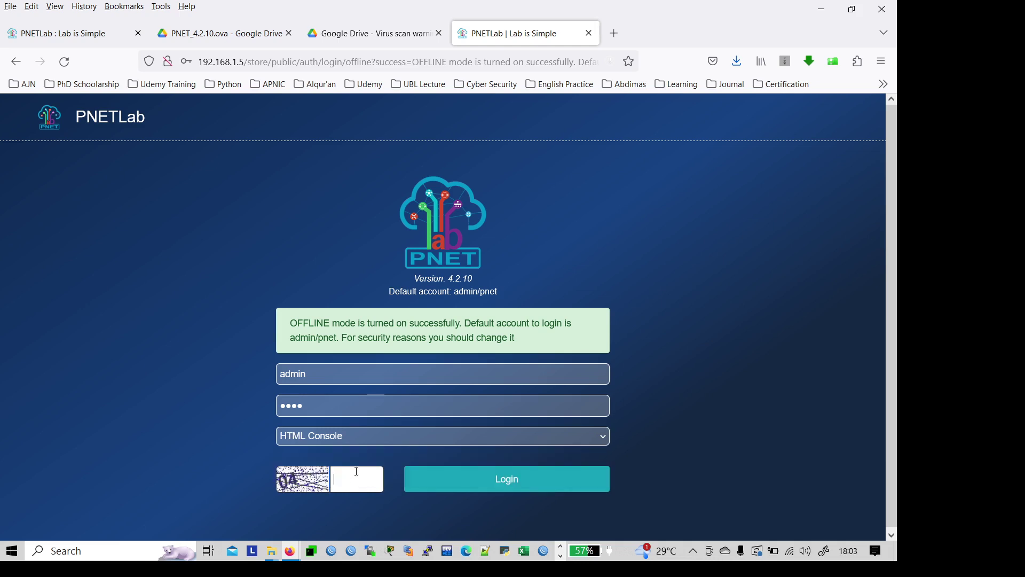
{"action": "left_click", "coordinate": [464, 479]}
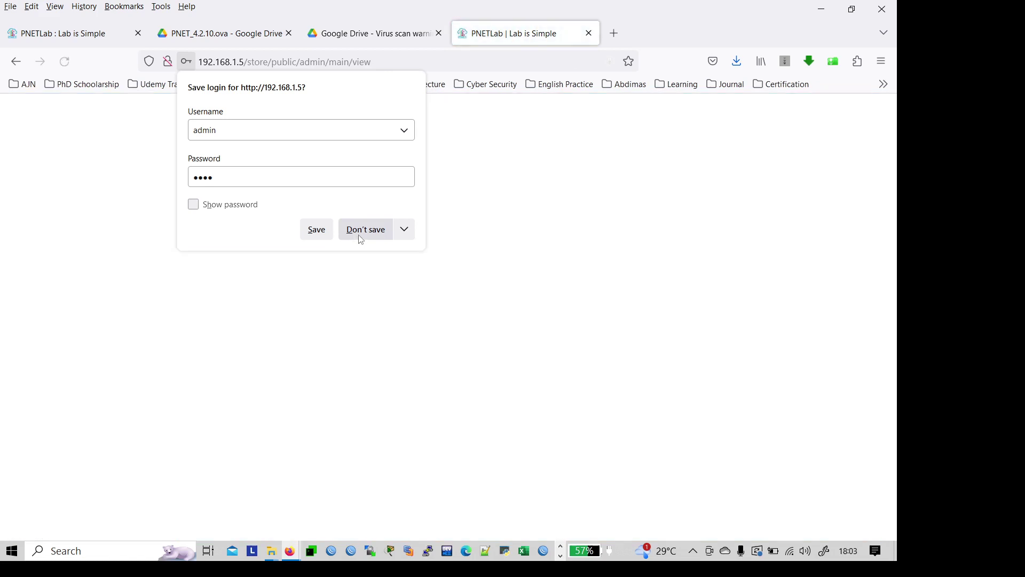
{"action": "left_click", "coordinate": [356, 235]}
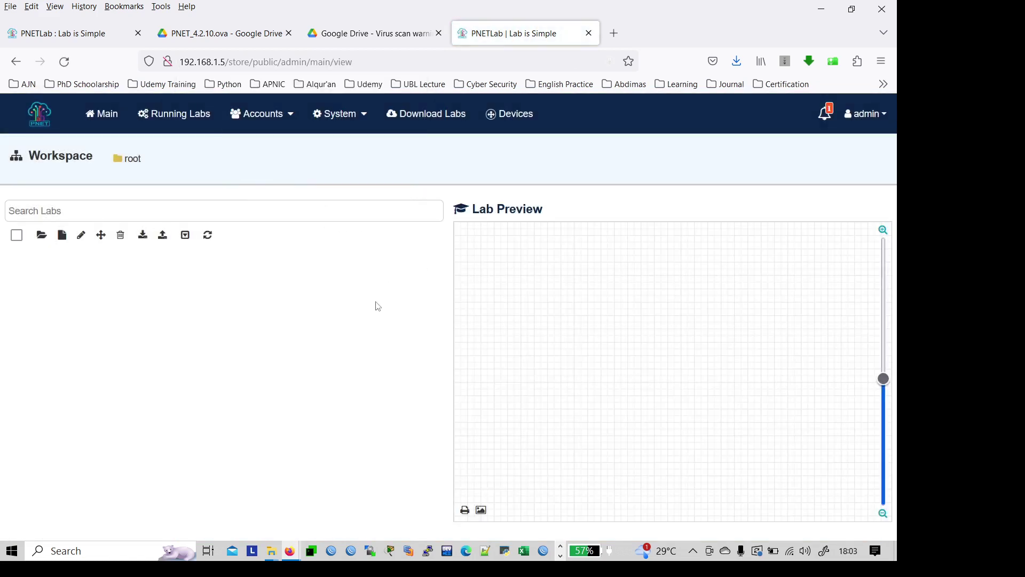
Step: Add a new workspace folder and name it 'Routing Protocol'
{"action": "left_click", "coordinate": [41, 240]}
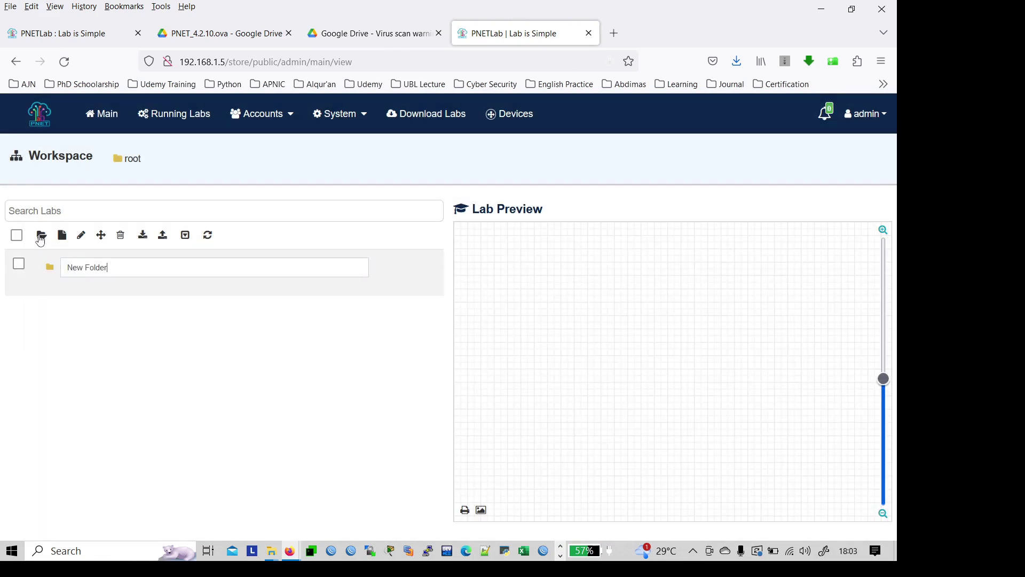
{"action": "triple_click", "coordinate": [117, 268]}
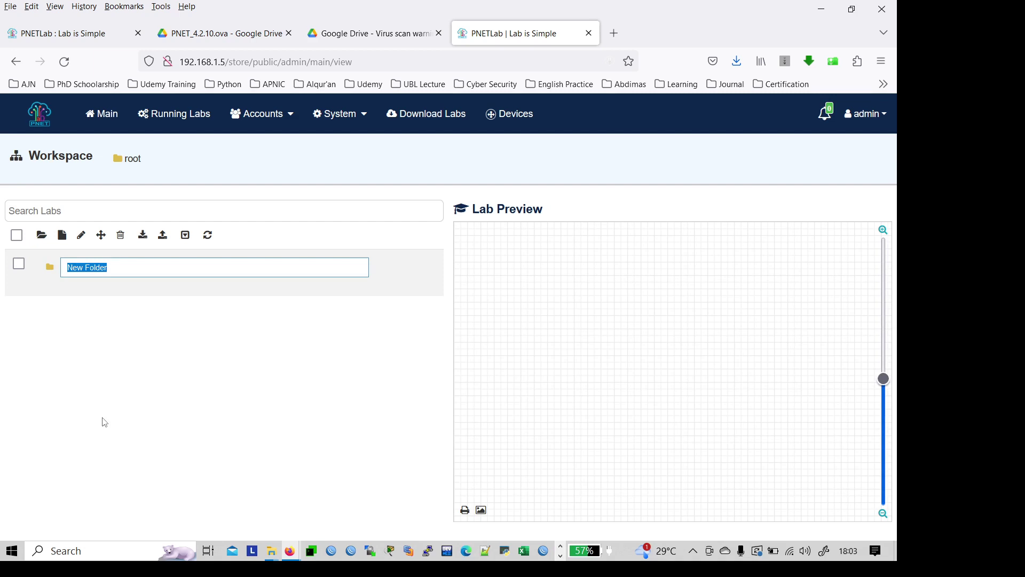
{"action": "key", "text": "Caps_Lock"}
{"action": "type", "text": "M"}
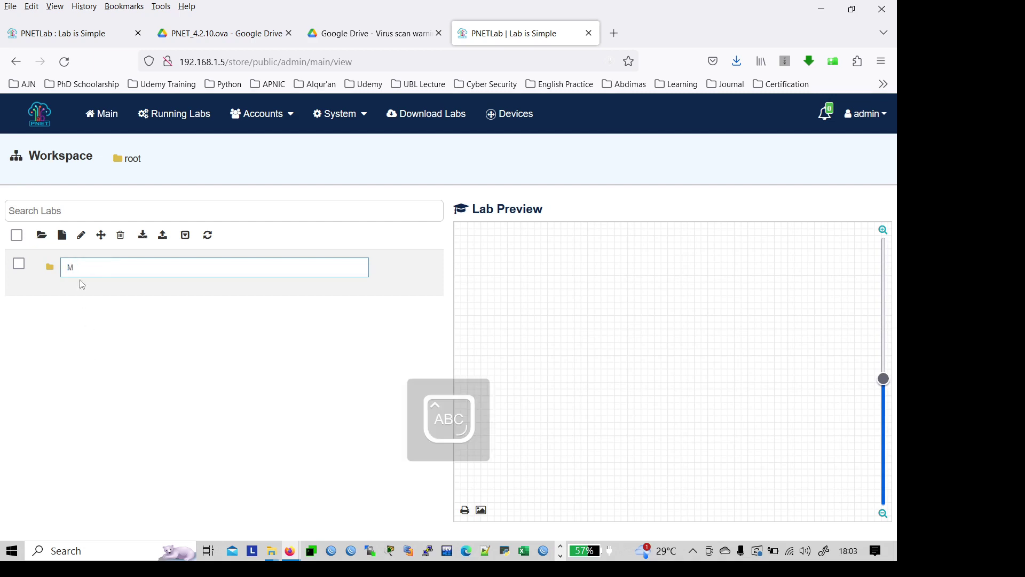
{"action": "double_click", "coordinate": [90, 265]}
{"action": "type", "text": "R"}
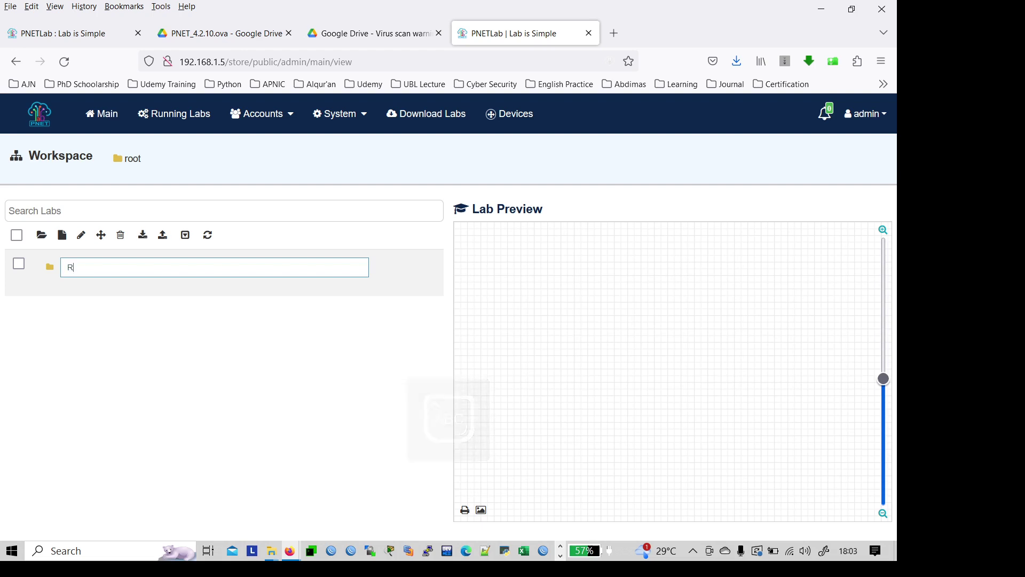
{"action": "key", "text": "Caps_Lock"}
{"action": "type", "text": "outing Protocol"}
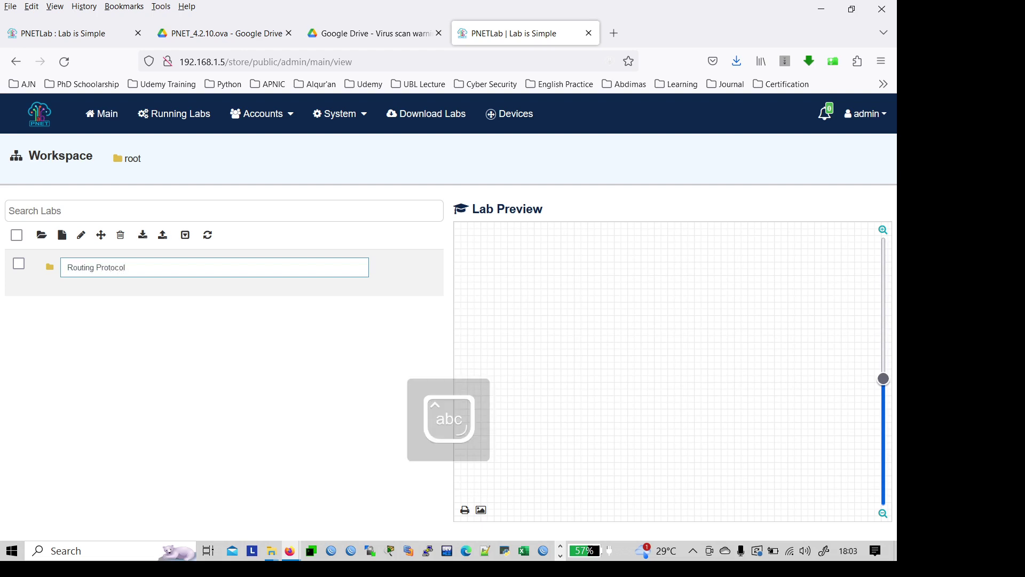
{"action": "left_click", "coordinate": [121, 414]}
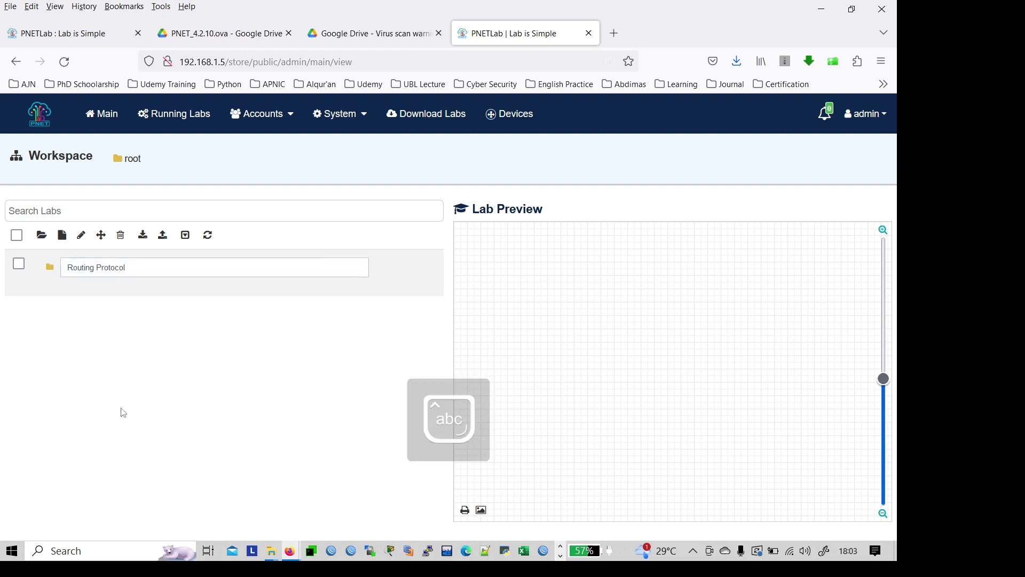
Step: Start a new lab from the workspace, then close the form without creating it
{"action": "mouse_move", "coordinate": [54, 276]}
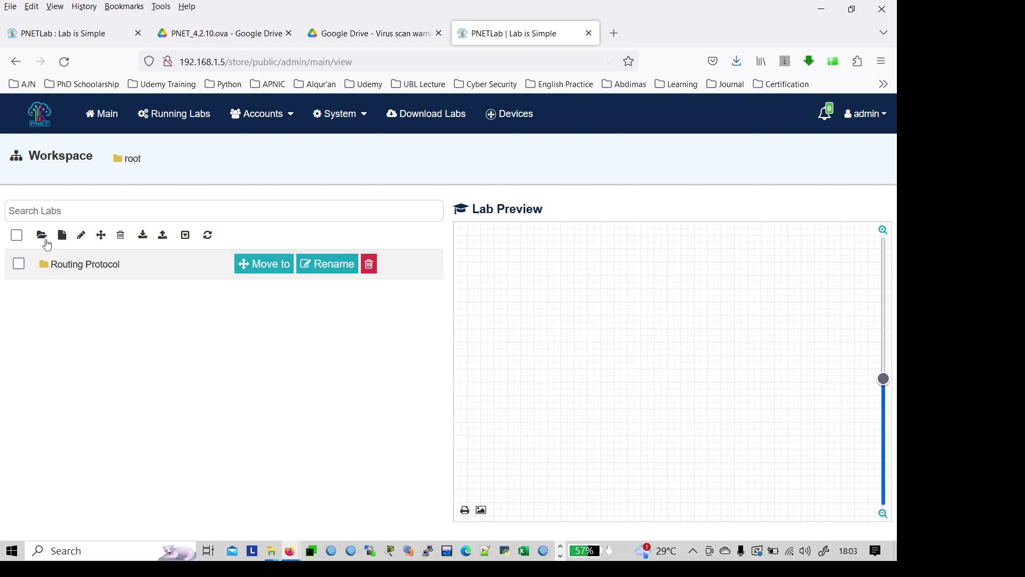
{"action": "right_click", "coordinate": [66, 269]}
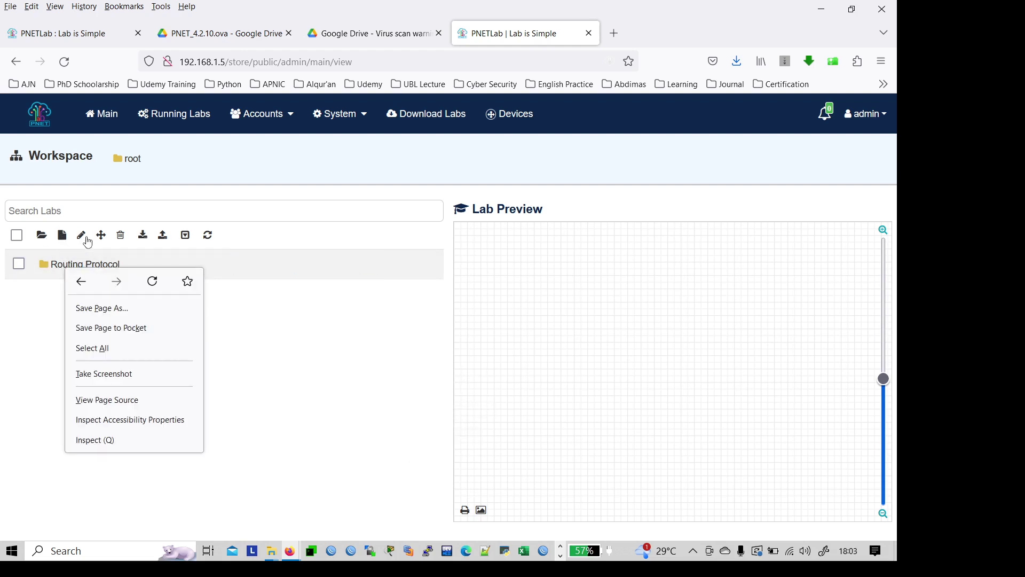
{"action": "left_click", "coordinate": [66, 241]}
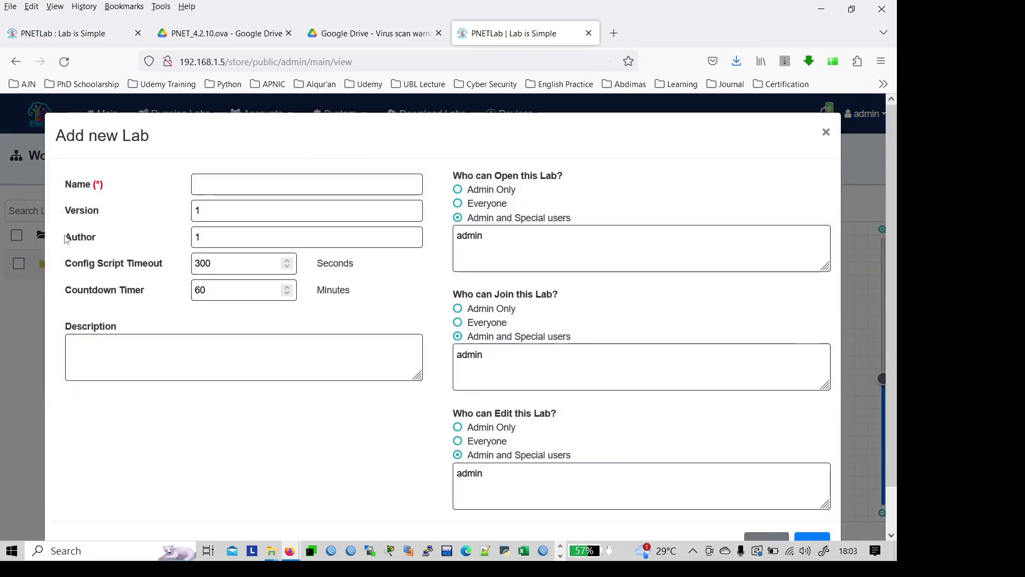
{"action": "left_click", "coordinate": [826, 132]}
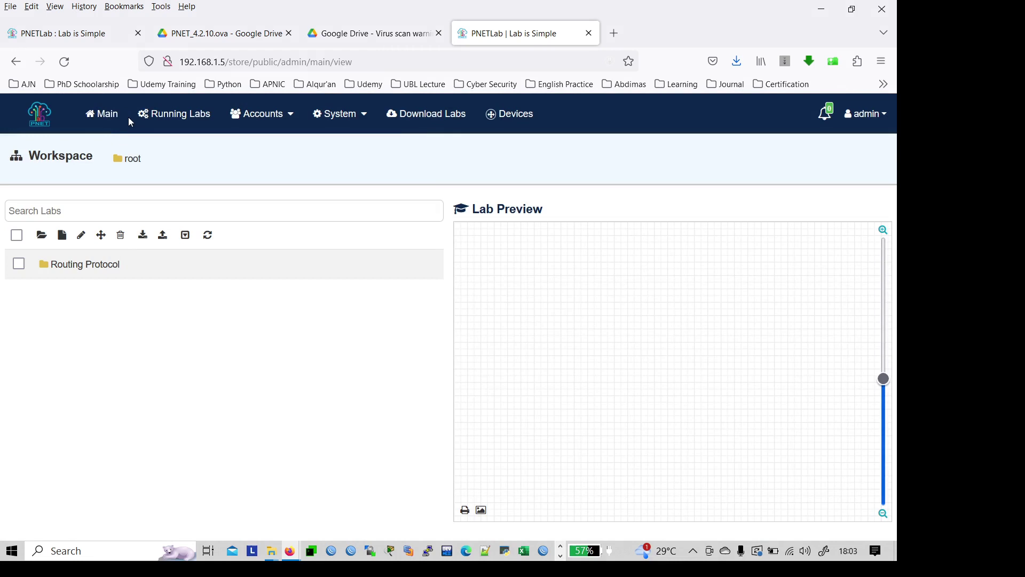
{"action": "left_click", "coordinate": [337, 120]}
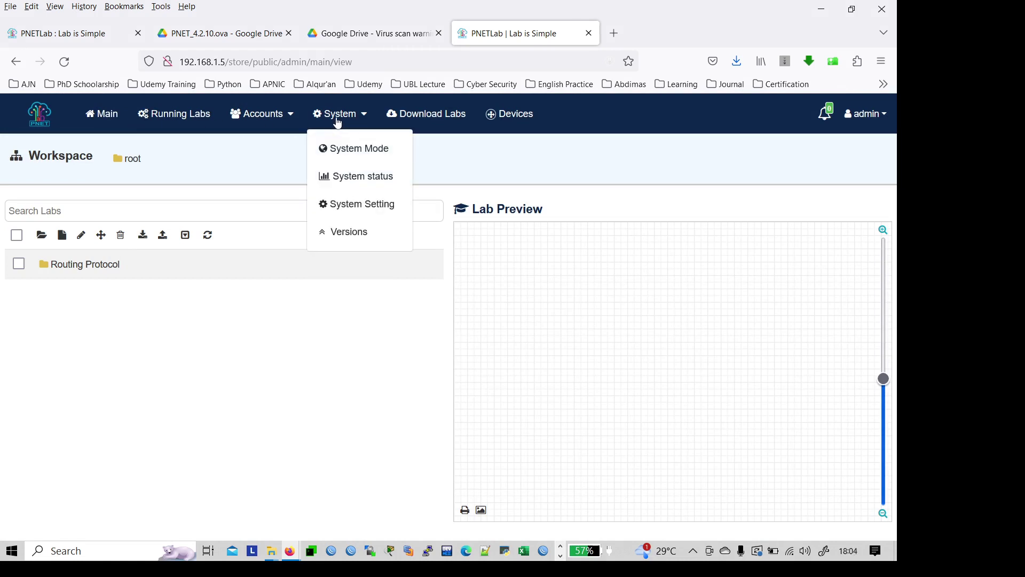
{"action": "mouse_move", "coordinate": [219, 258]}
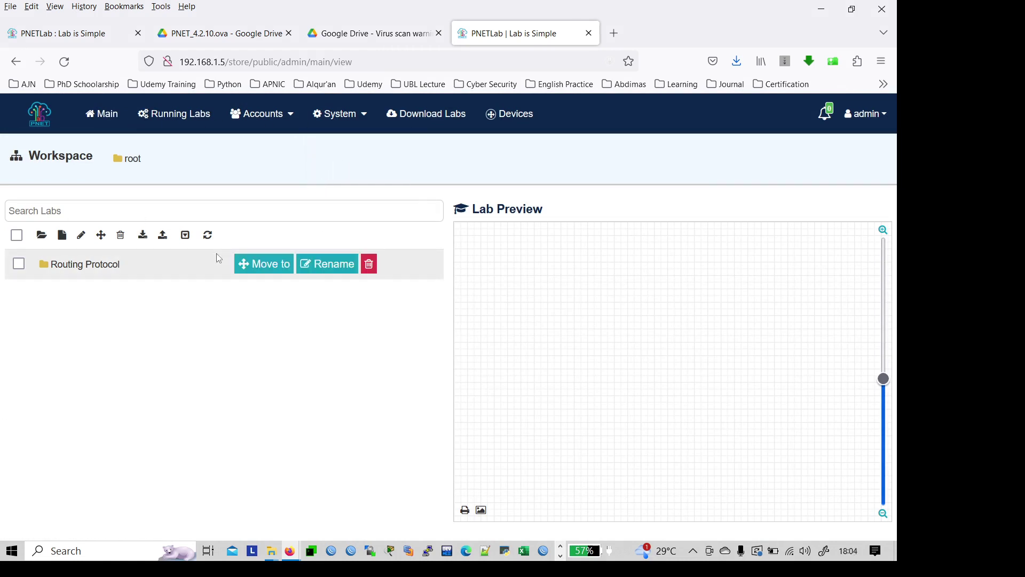
{"action": "mouse_move", "coordinate": [332, 121]}
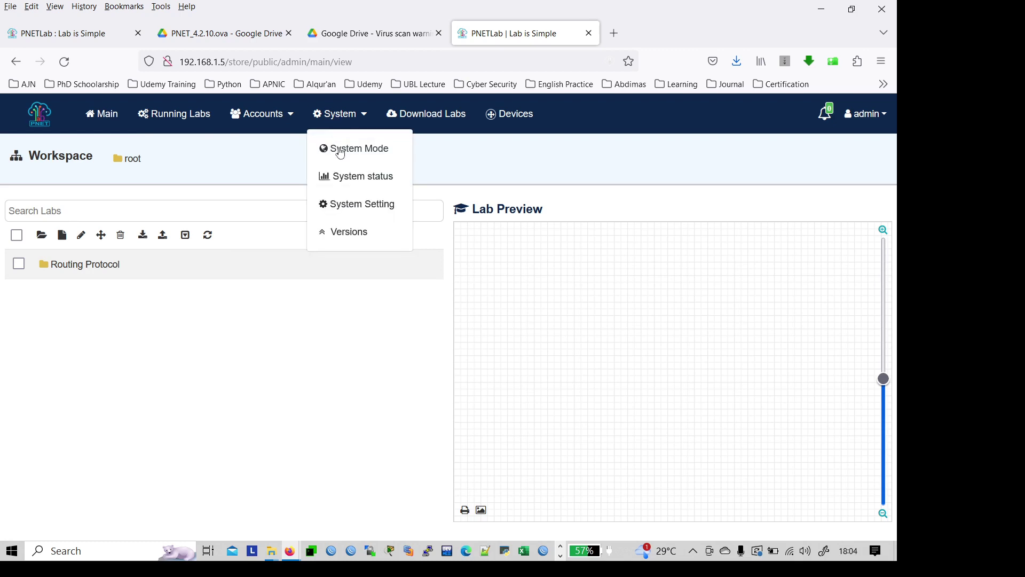
{"action": "left_click", "coordinate": [341, 150]}
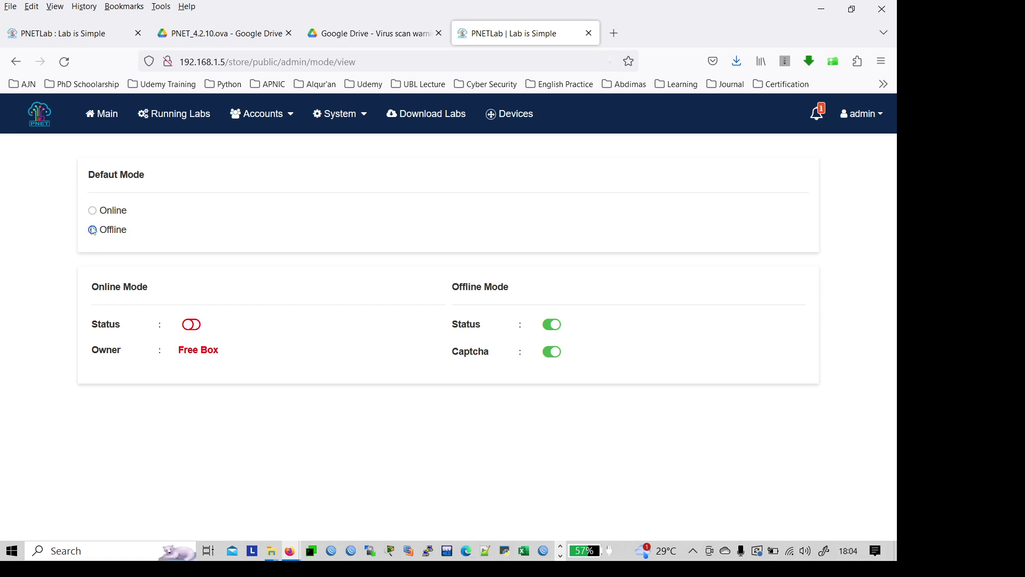
{"action": "left_click", "coordinate": [362, 122]}
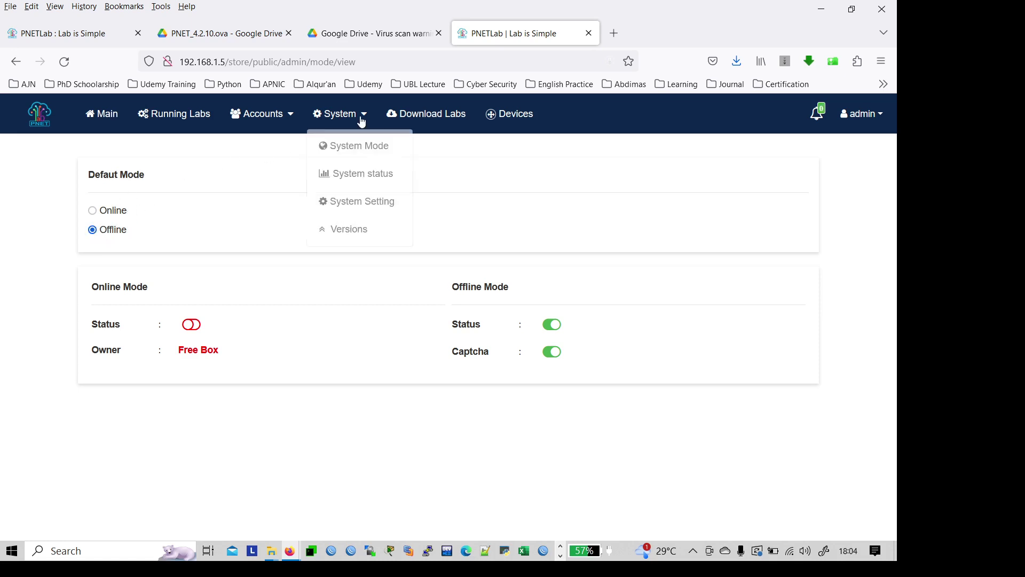
{"action": "left_click", "coordinate": [344, 178]}
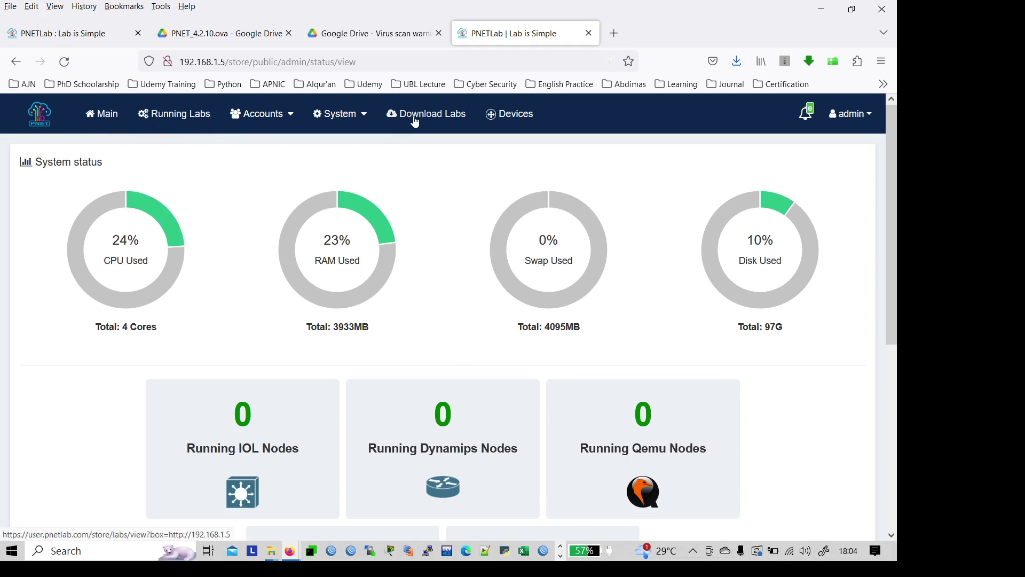
{"action": "left_click", "coordinate": [435, 119]}
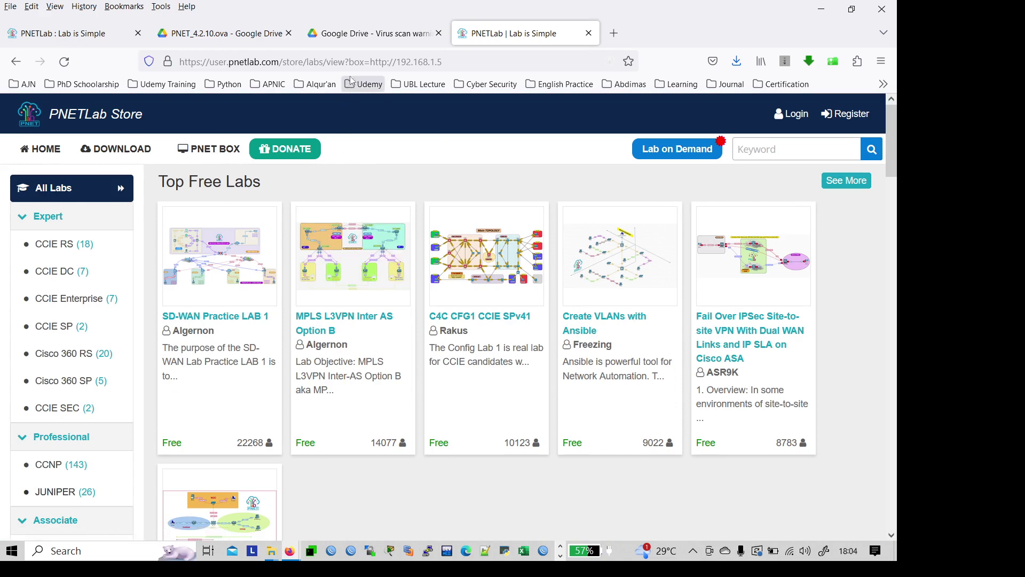
{"action": "left_click", "coordinate": [15, 63]}
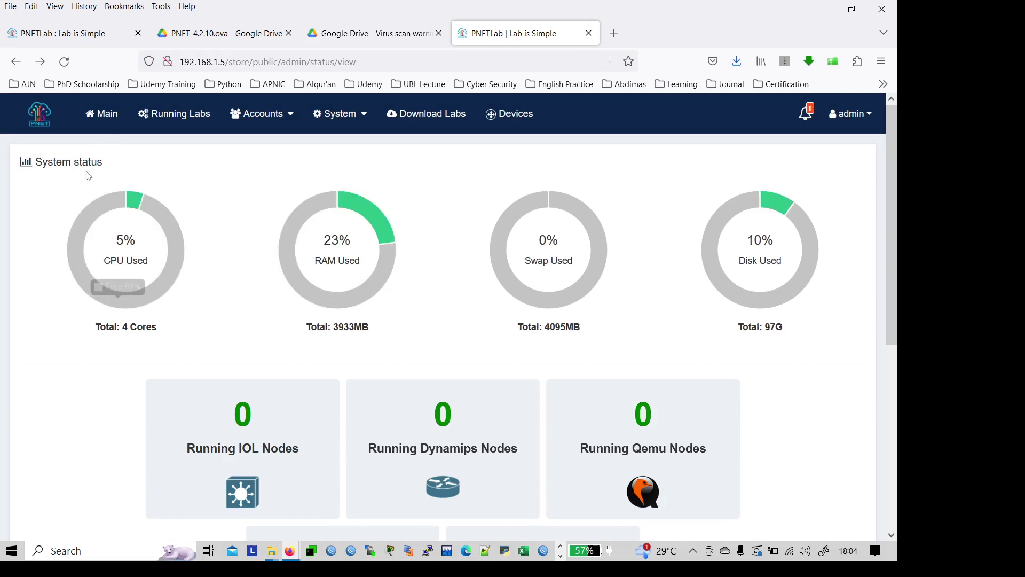
{"action": "left_click", "coordinate": [104, 114]}
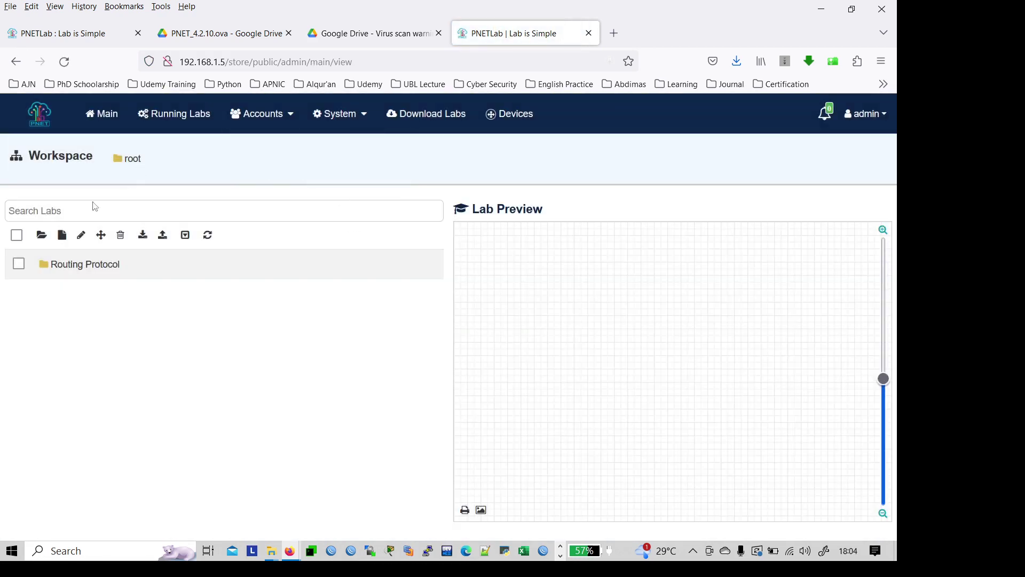
Step: Start a new lab and name it OSPF
{"action": "mouse_move", "coordinate": [75, 262]}
{"action": "left_click", "coordinate": [62, 238]}
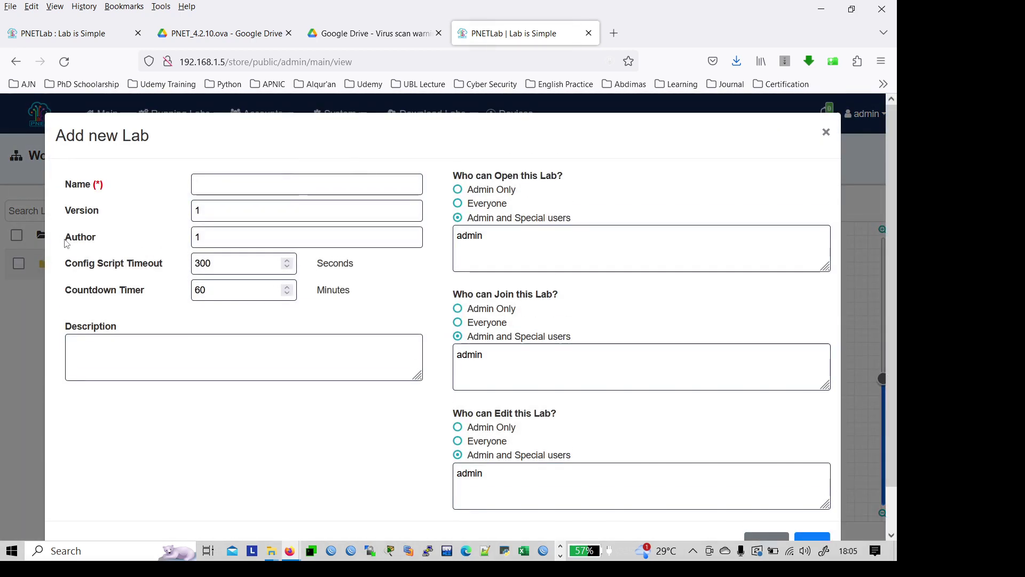
{"action": "left_click", "coordinate": [233, 180]}
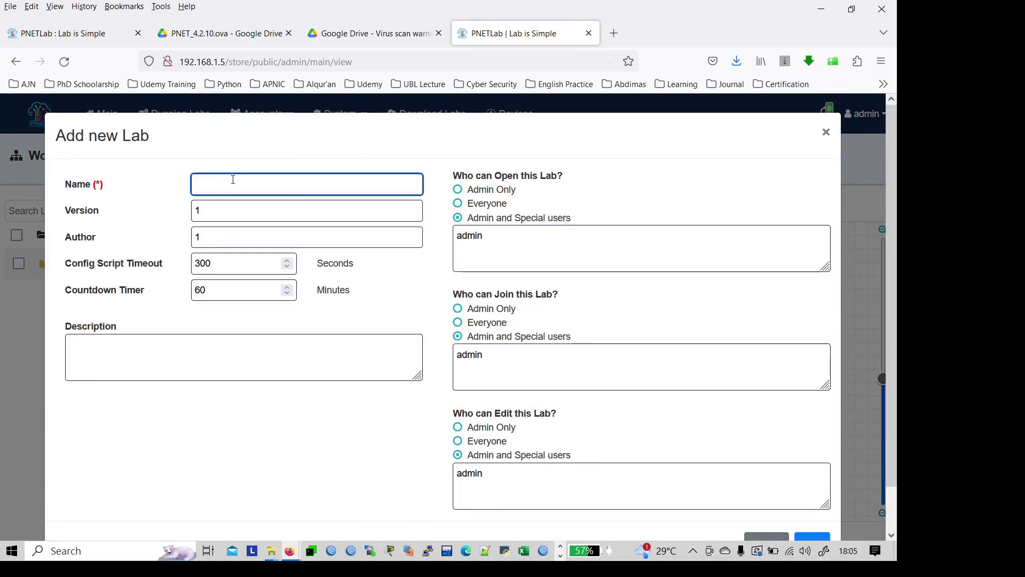
{"action": "key", "text": "Caps_Lock"}
{"action": "type", "text": "OSPF"}
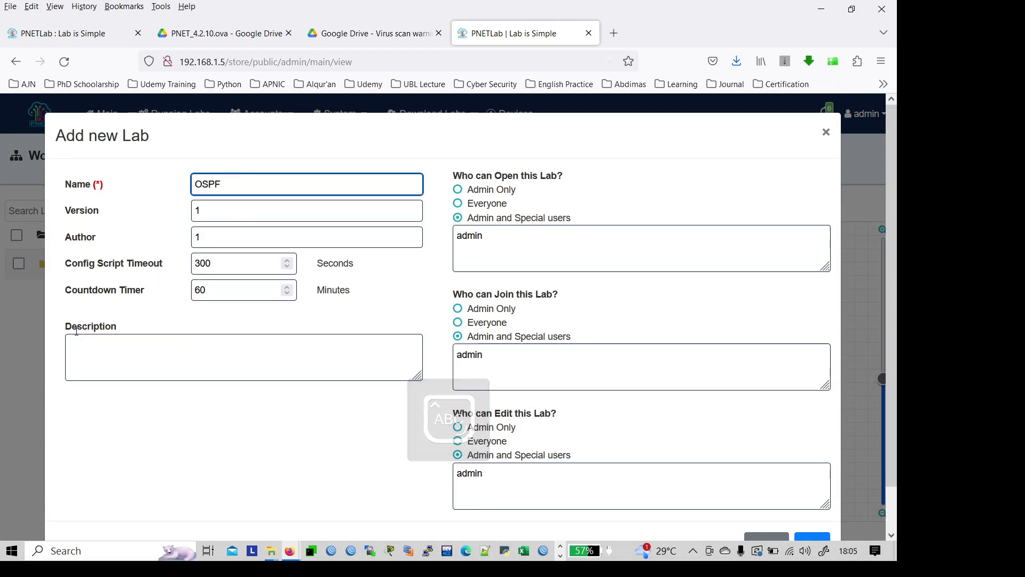
{"action": "left_click", "coordinate": [80, 349]}
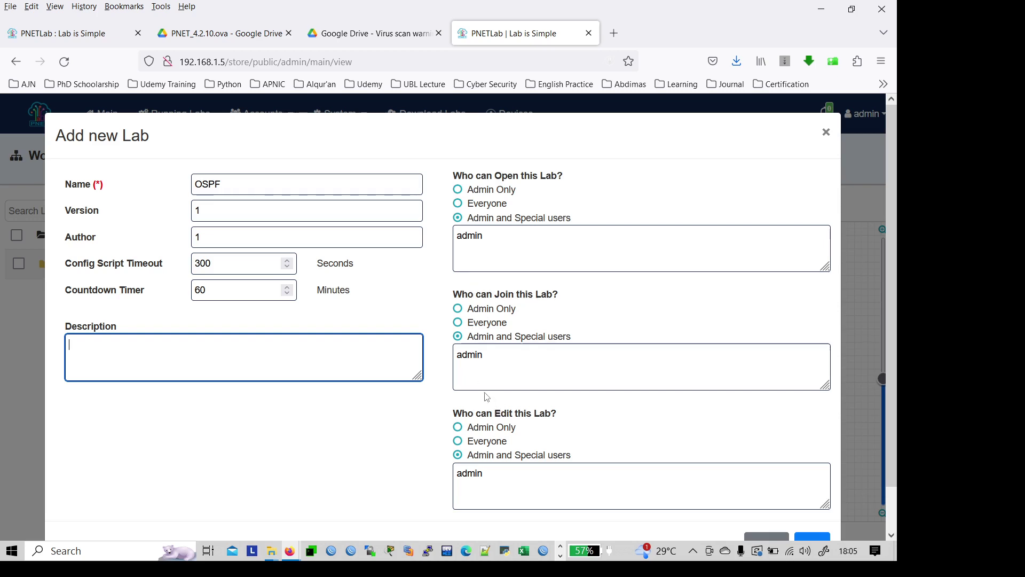
Step: Set open, join and edit rights to Admin Only and add the lab
{"action": "left_click", "coordinate": [495, 191]}
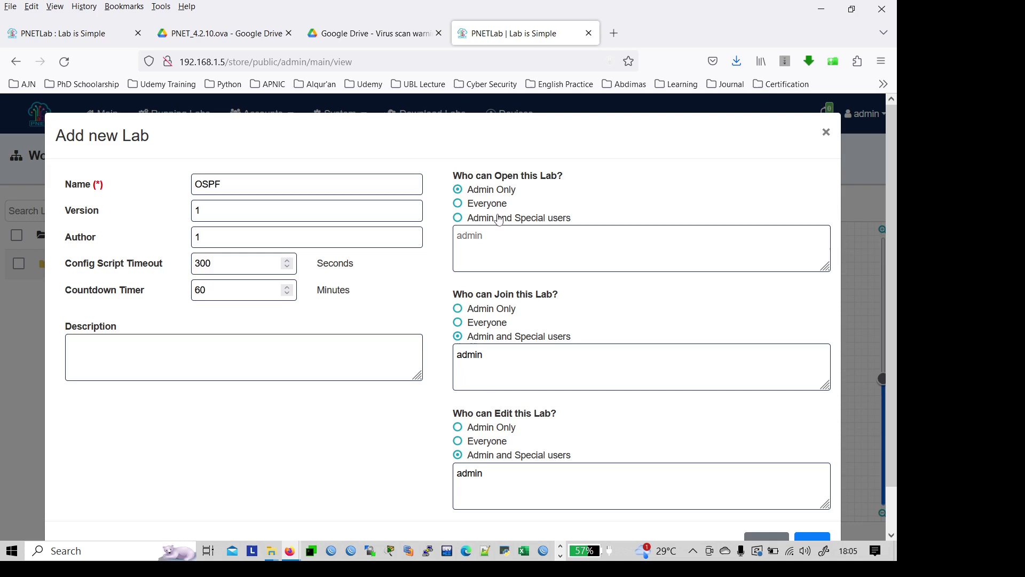
{"action": "left_click", "coordinate": [487, 311]}
{"action": "left_click", "coordinate": [472, 427]}
{"action": "scroll", "coordinate": [409, 418], "scroll_direction": "down", "scroll_amount": 1}
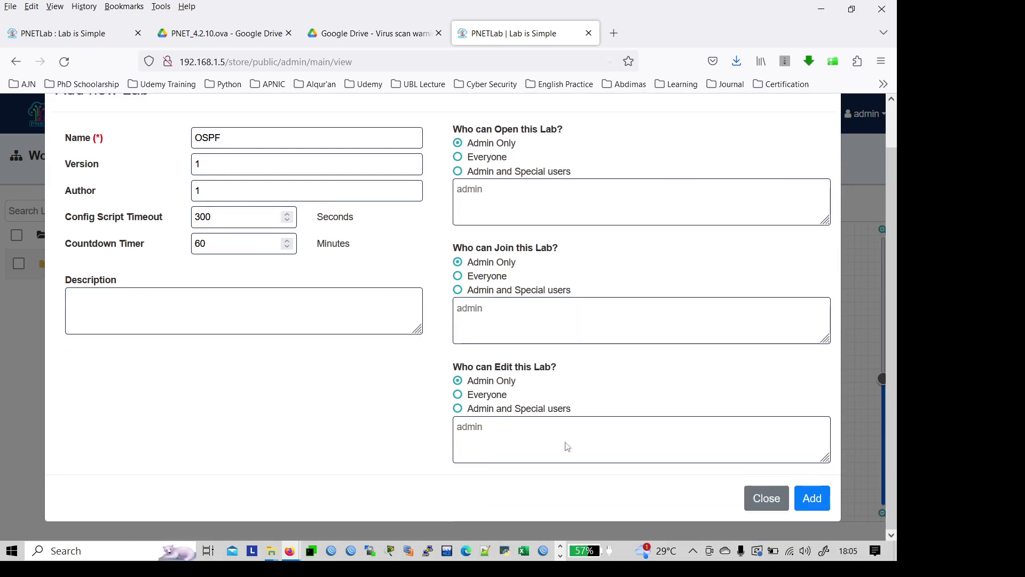
{"action": "left_click", "coordinate": [811, 497]}
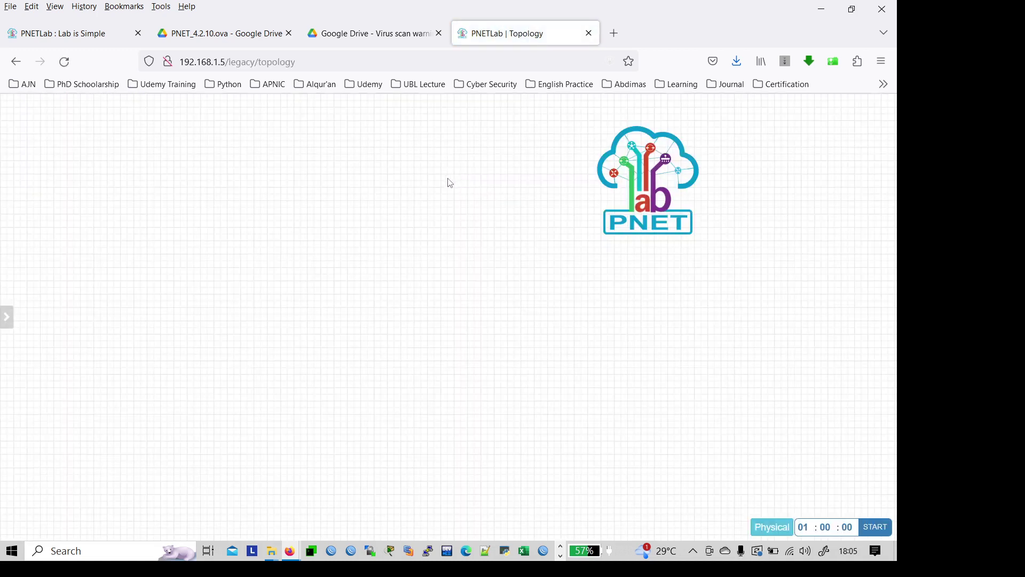
{"action": "right_click", "coordinate": [202, 171]}
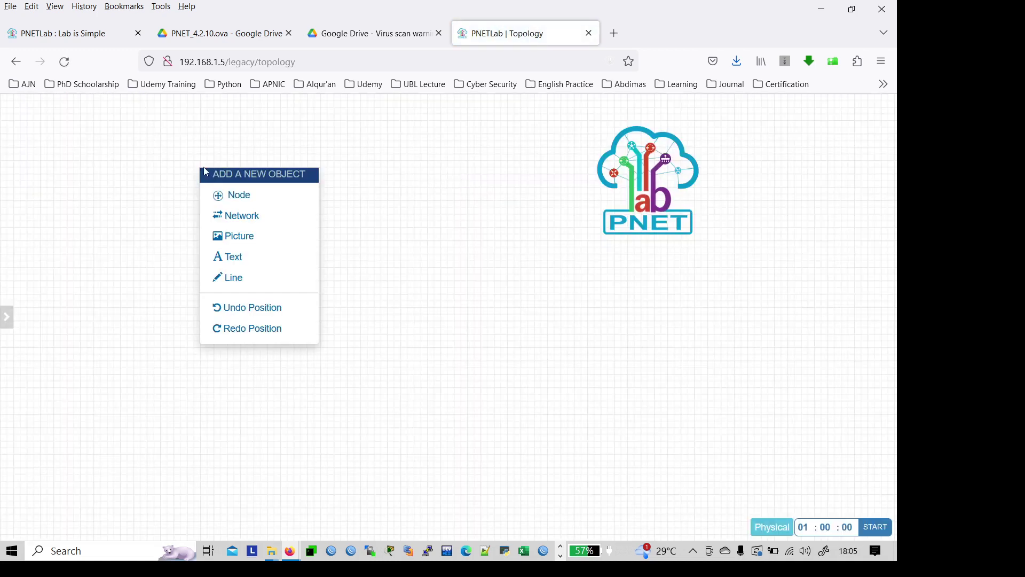
{"action": "left_click", "coordinate": [238, 197]}
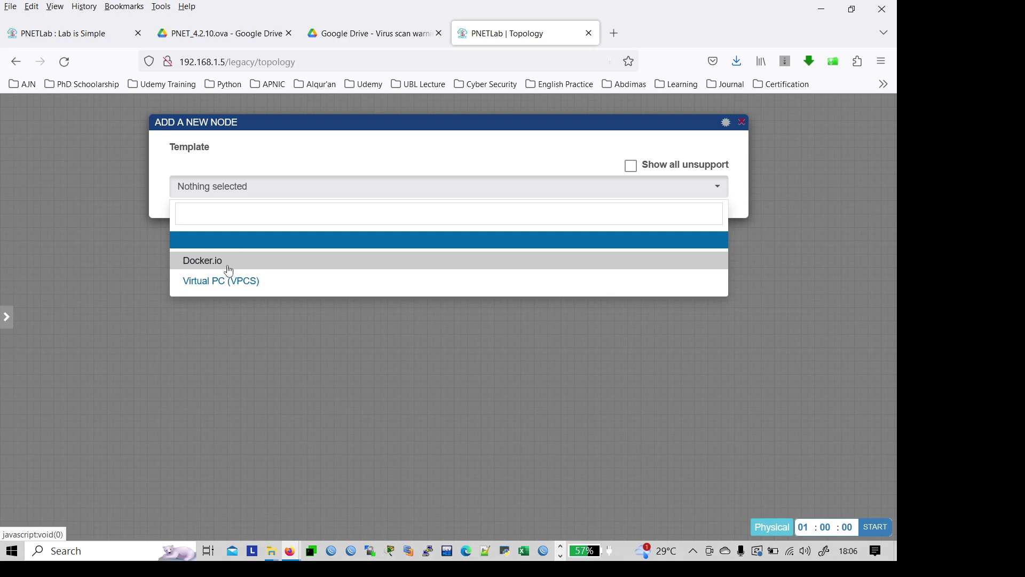
{"action": "left_click", "coordinate": [742, 122]}
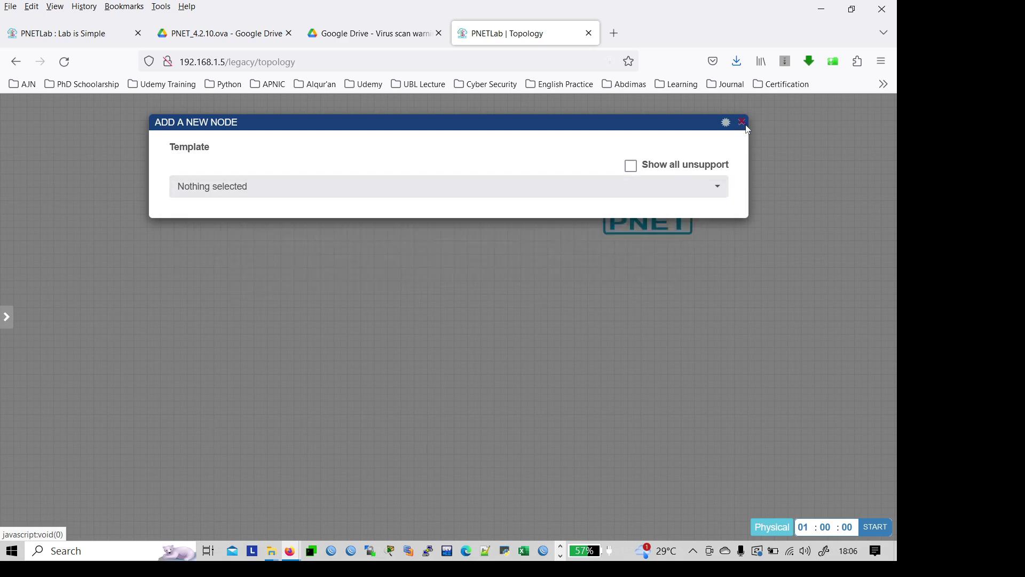
{"action": "left_click", "coordinate": [742, 122]}
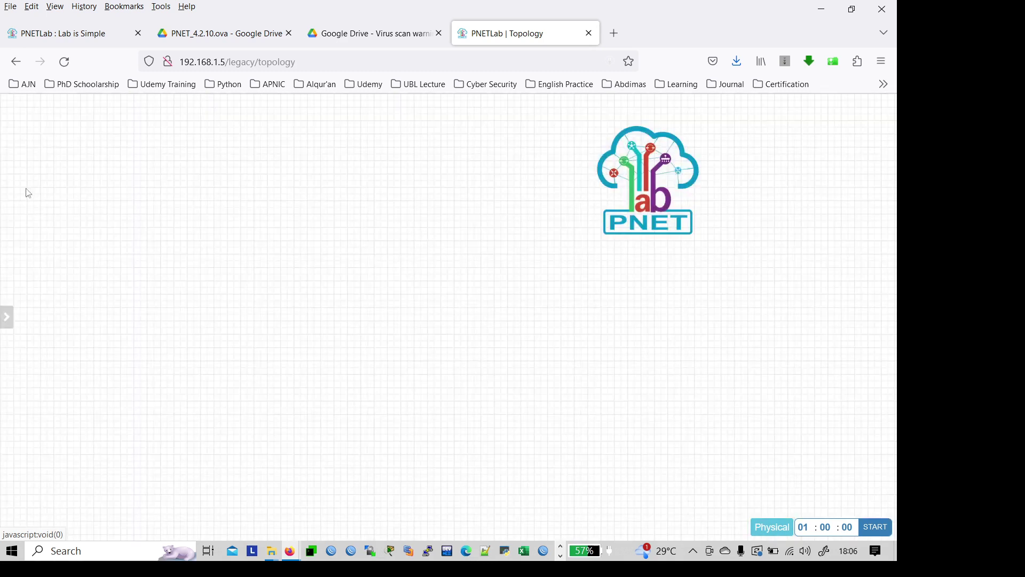
Step: Show slide 1 of the '2. Installation PNETLAB VMWare 17' deck in PowerPoint
{"action": "mouse_move", "coordinate": [2, 165]}
{"action": "key", "text": "alt+Tab"}
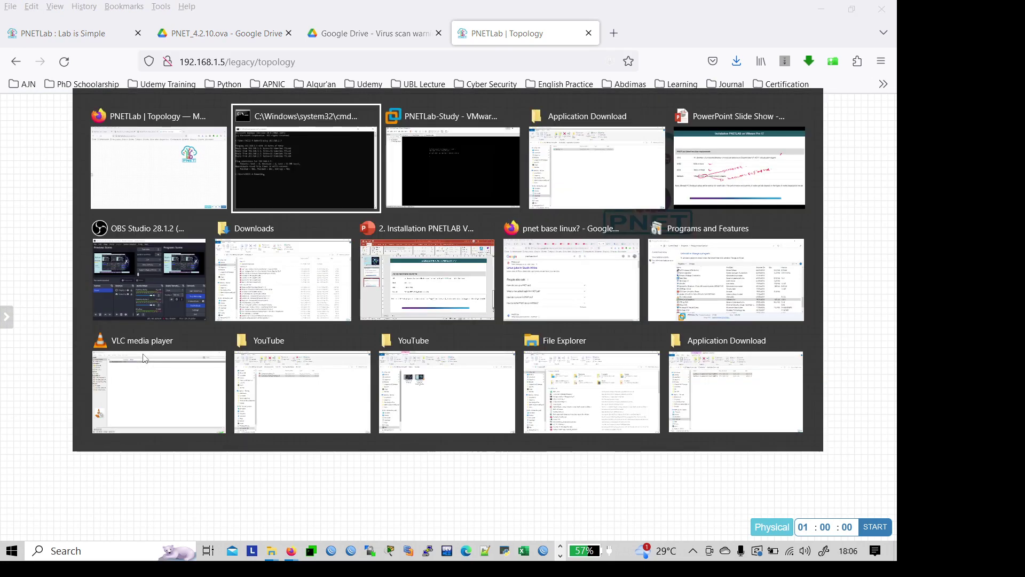
{"action": "key", "text": "alt+Tab"}
{"action": "key", "text": "alt+Tab"}
{"action": "key", "text": "alt+Tab"}
{"action": "key", "text": "alt+Tab"}
{"action": "key", "text": "alt+Tab"}
{"action": "key", "text": "alt+Tab"}
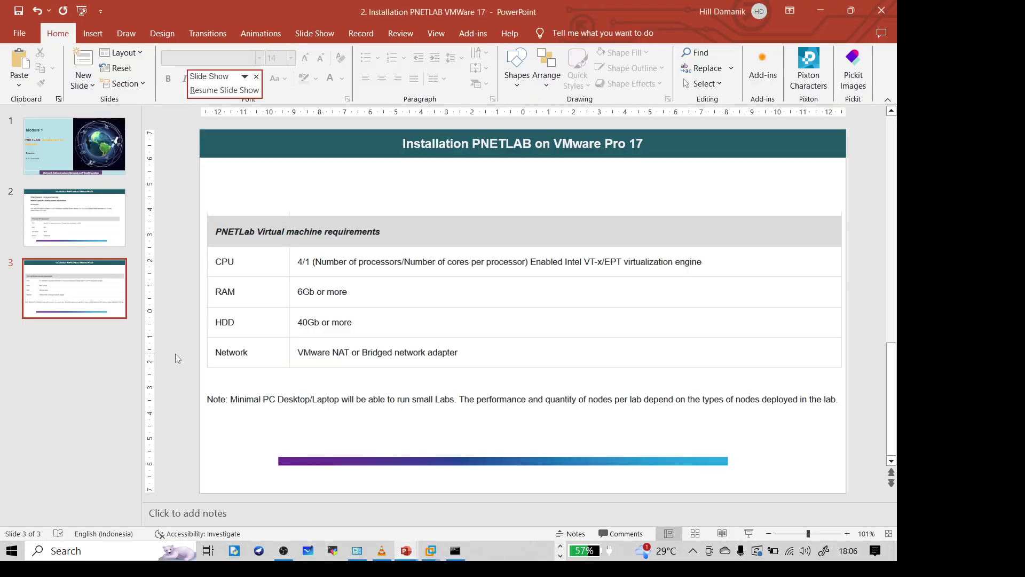
{"action": "left_click", "coordinate": [88, 170]}
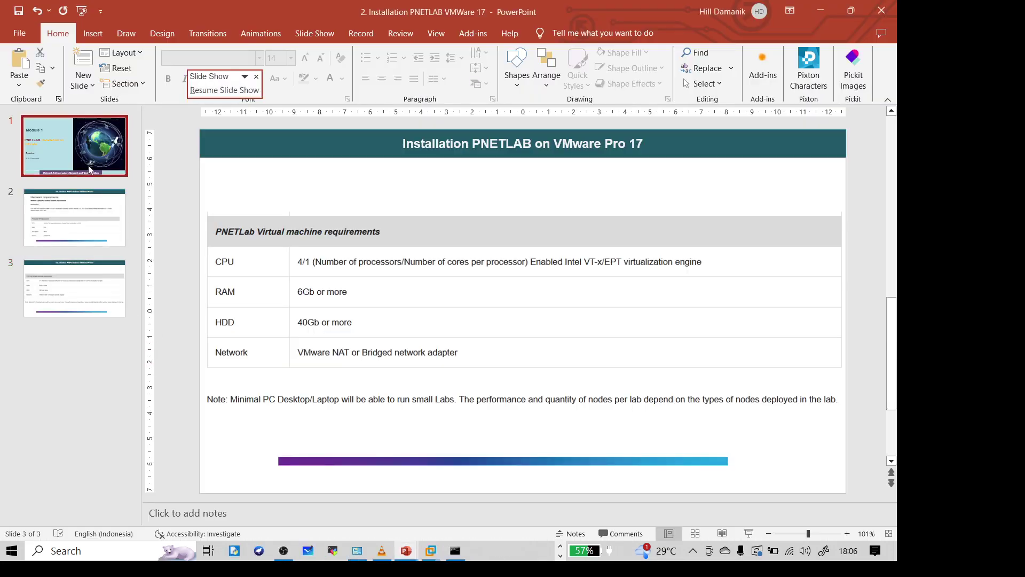
{"action": "key", "text": "alt+Tab"}
{"action": "key", "text": "alt+Tab"}
{"action": "key", "text": "alt+Tab"}
{"action": "key", "text": "alt+Tab"}
{"action": "key", "text": "alt+Tab"}
{"action": "key", "text": "alt+Tab"}
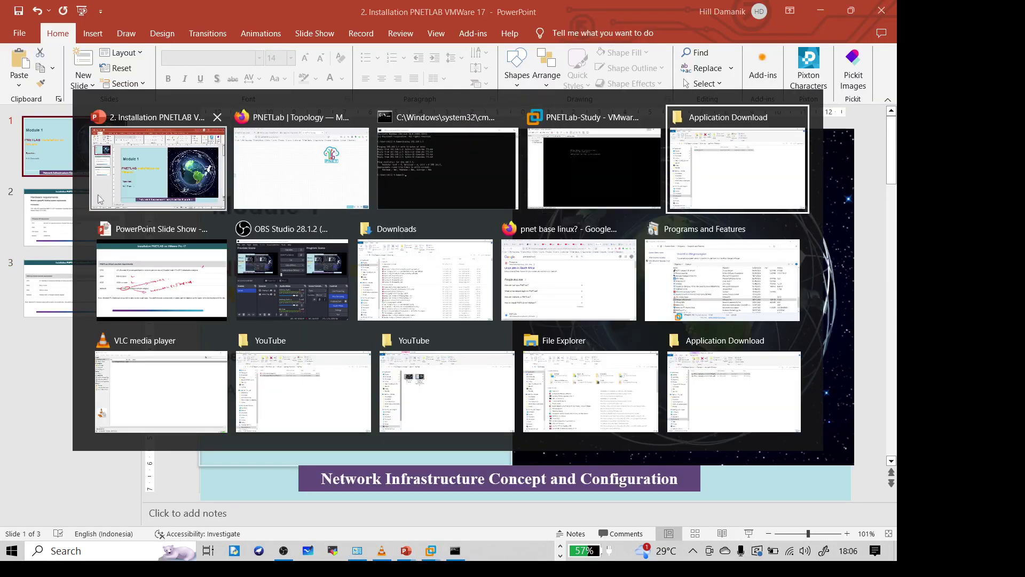